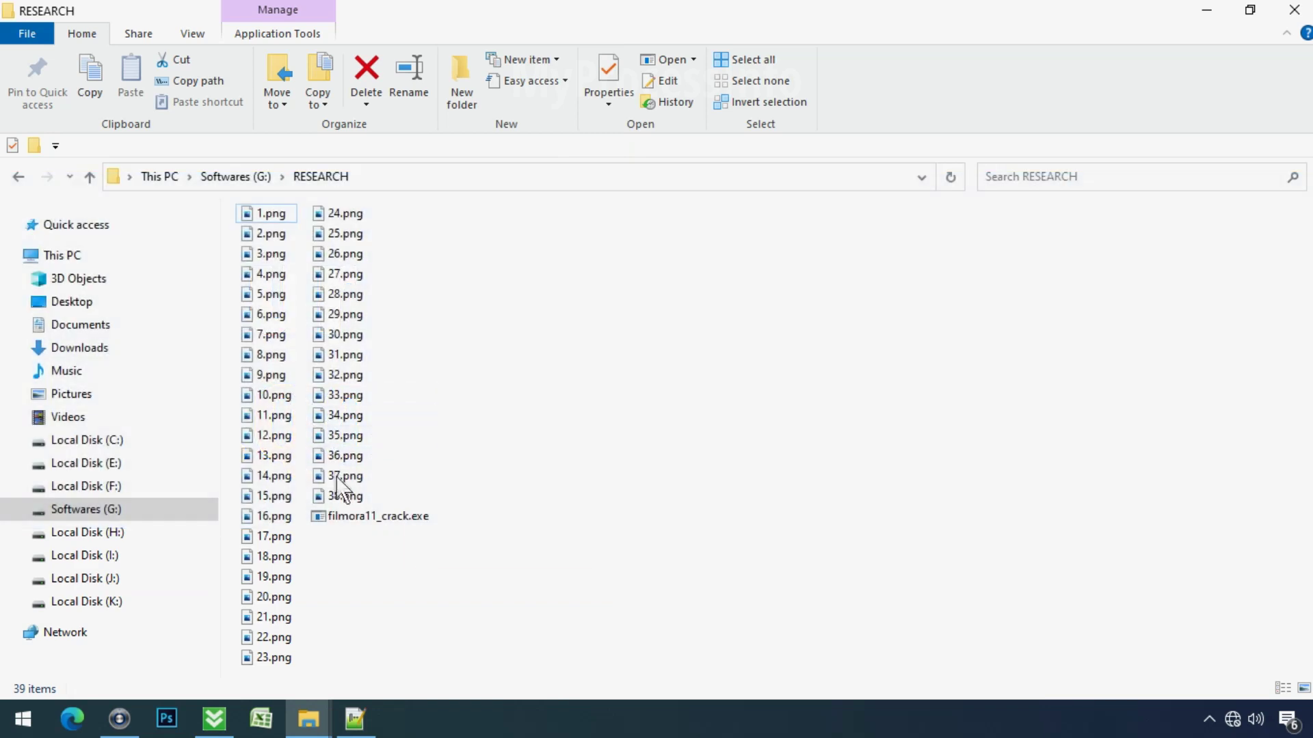
Rename 2.png.qore to 2.png, accept the extension change, and open the file.
left_click(352, 516)
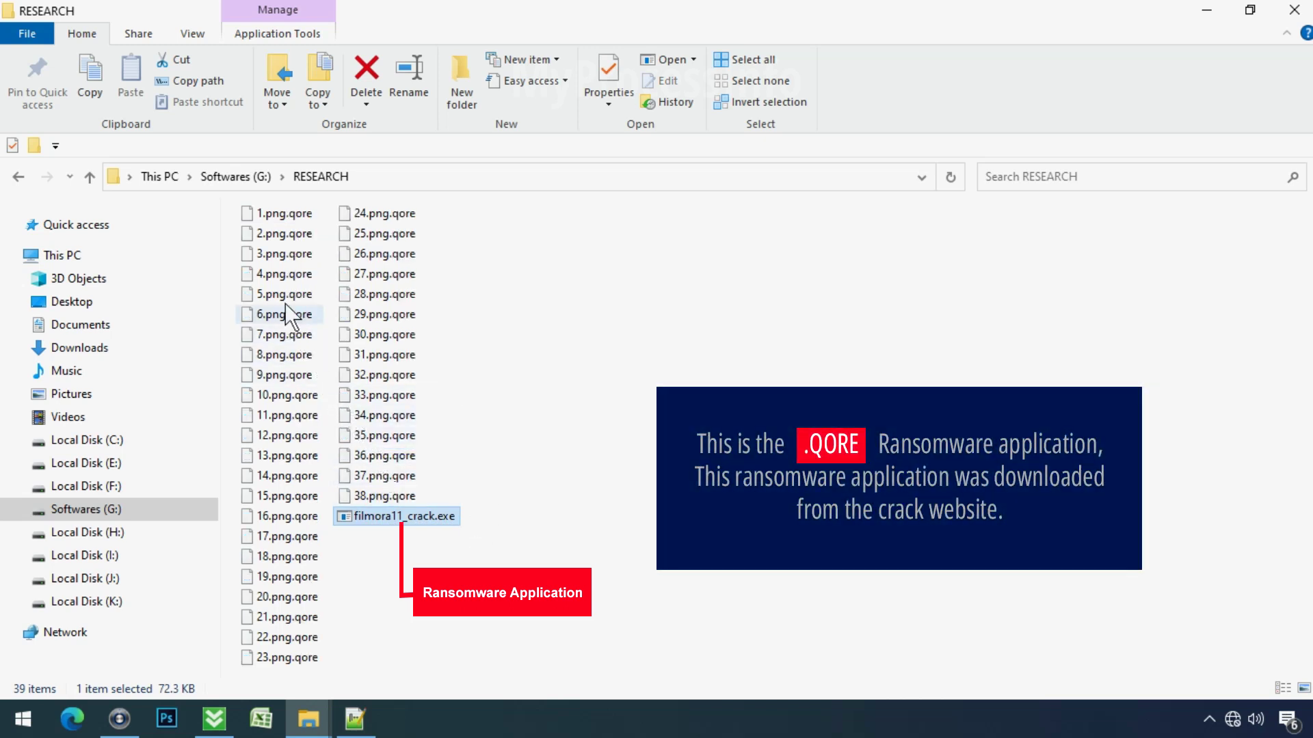
left_click(284, 234)
left_click(292, 237)
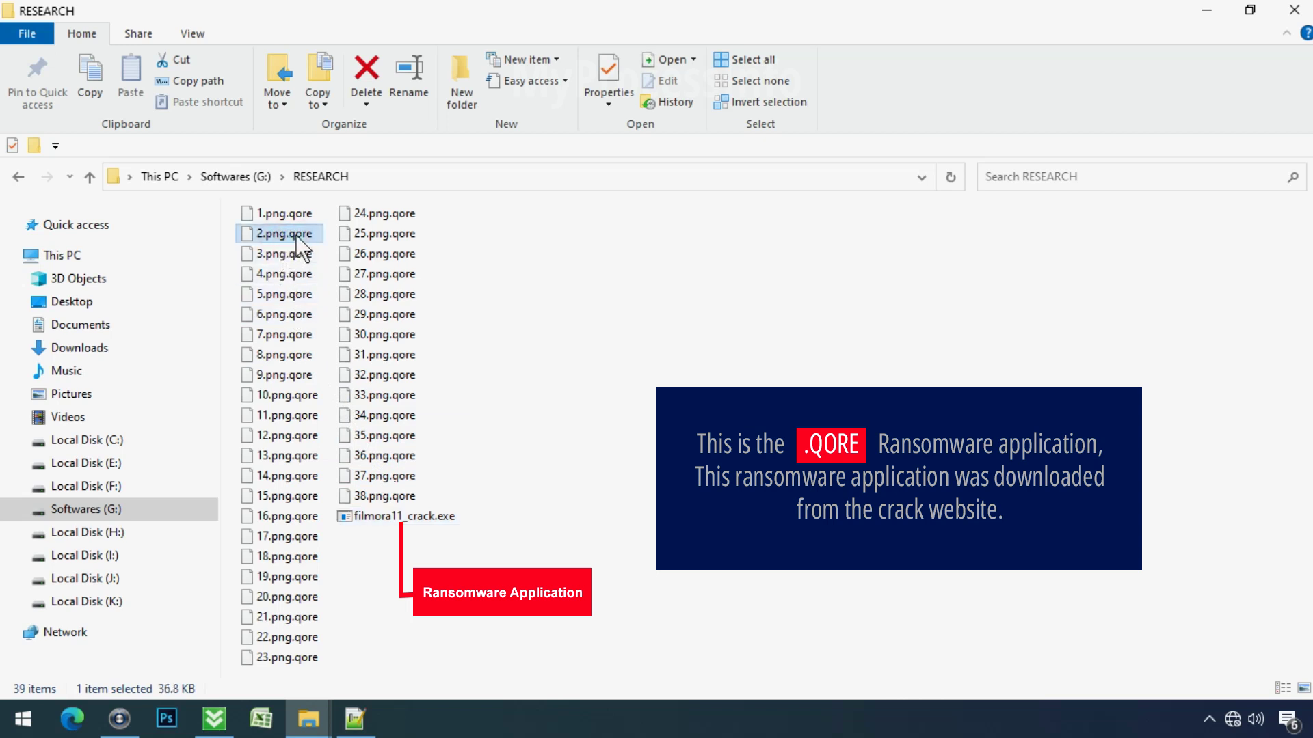
key("End")
key("BackSpace")
key("BackSpace")
key("BackSpace")
key("BackSpace")
key("BackSpace")
key("Return")
left_click(745, 366)
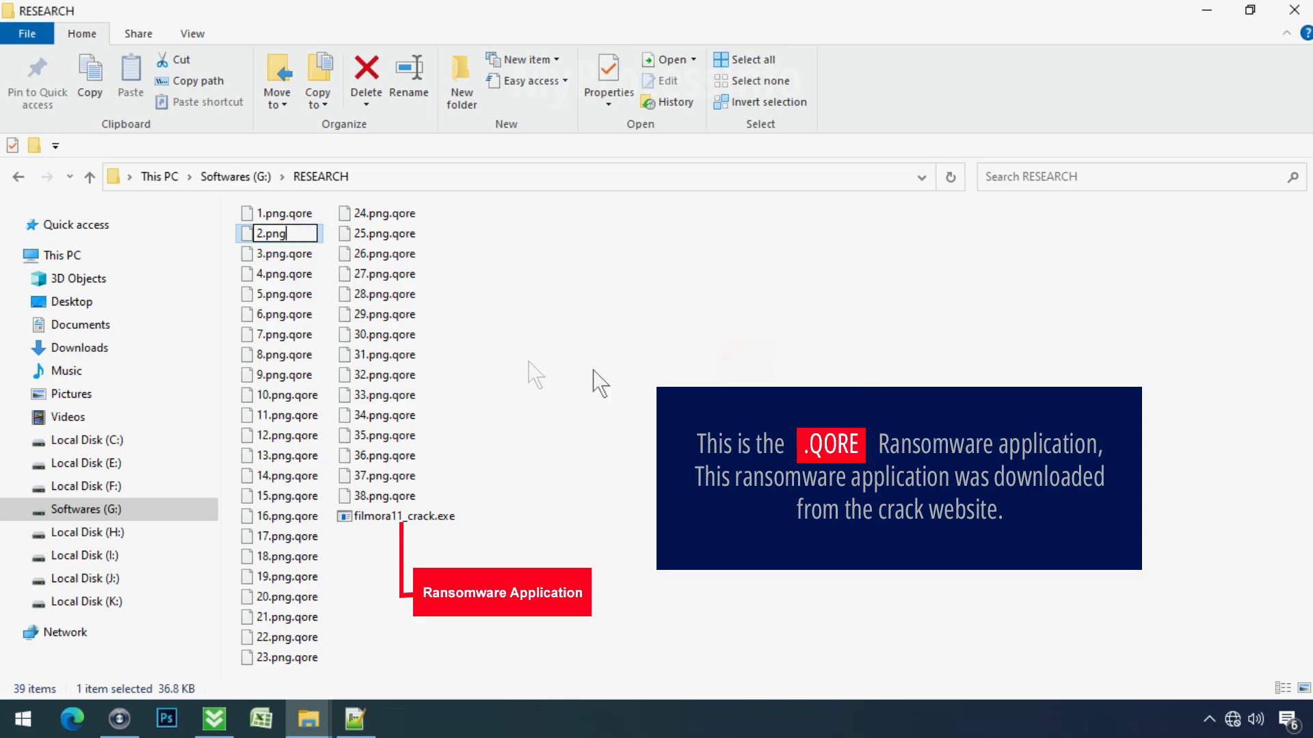
double_click(260, 234)
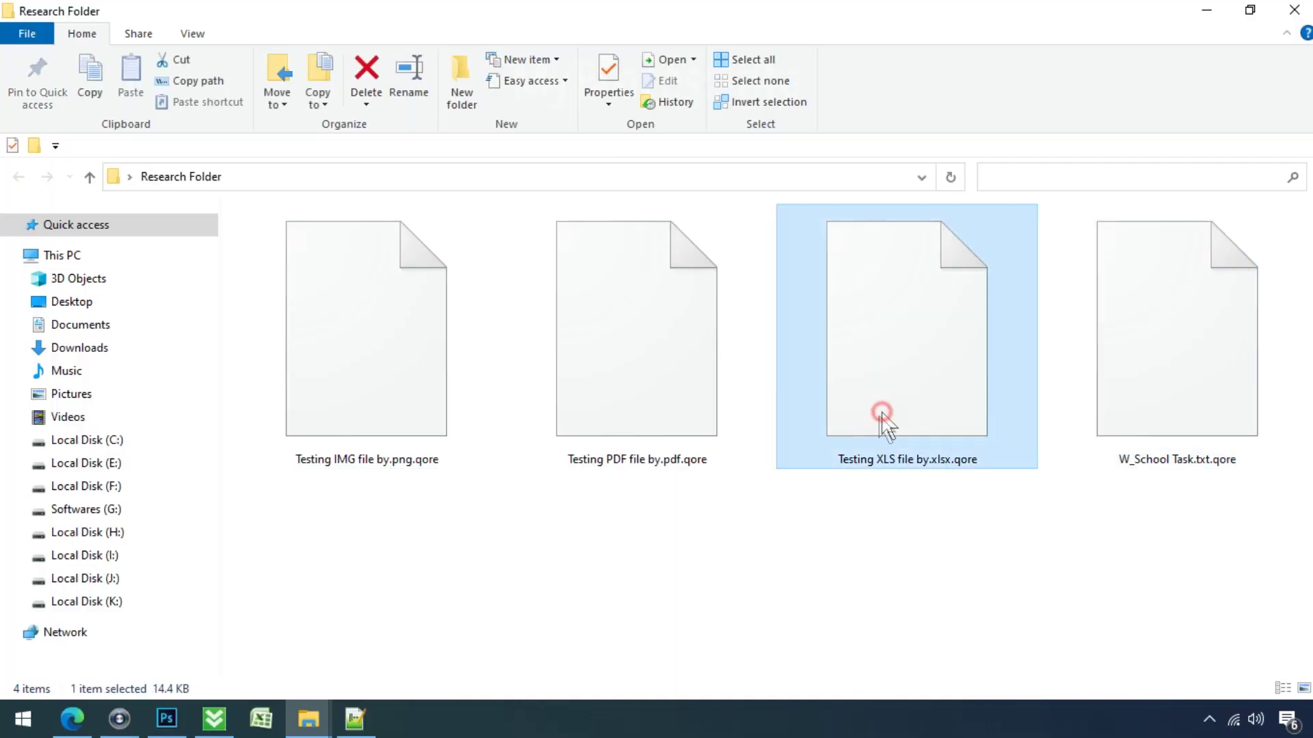
Rename 'Testing IMG file by.png.qore' to 'Testing IMG file by.png', accepting the extension change.
left_click(642, 420)
left_click(411, 468)
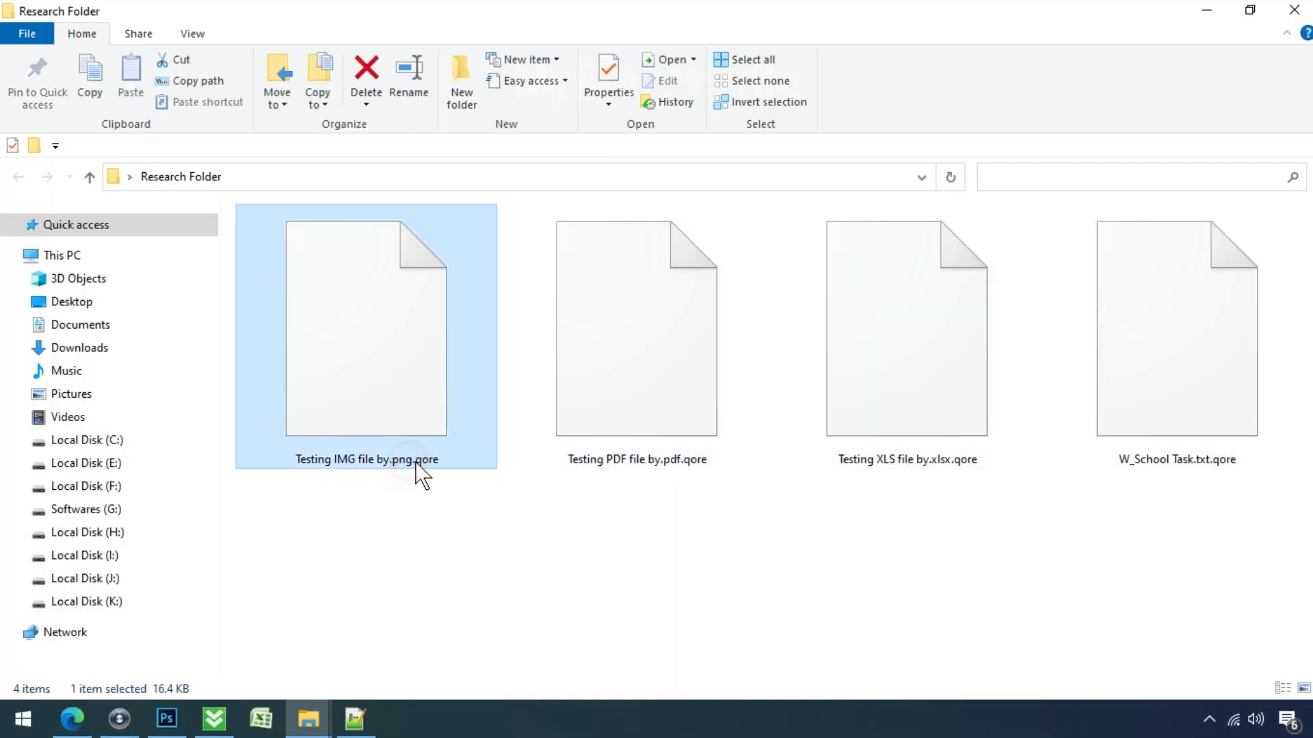
left_click(419, 459)
double_click(427, 459)
key("BackSpace")
key("BackSpace")
left_click(410, 398)
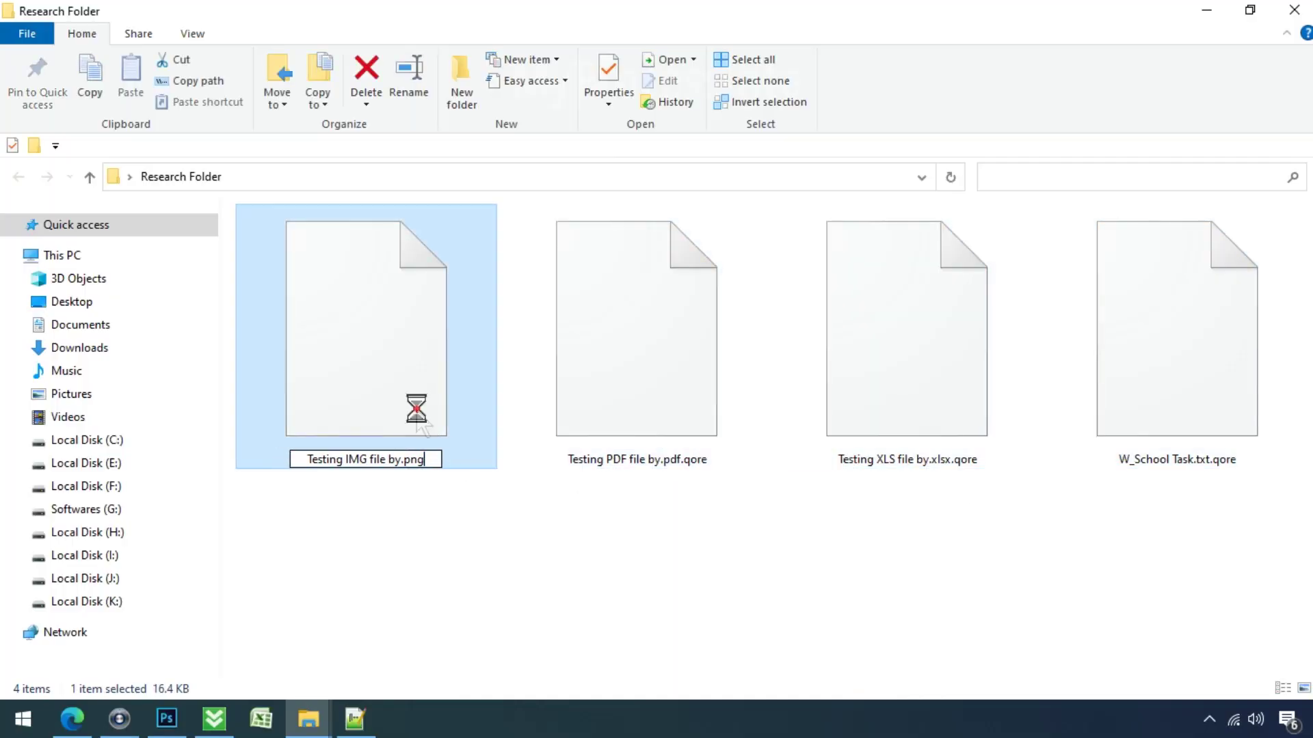
left_click(748, 366)
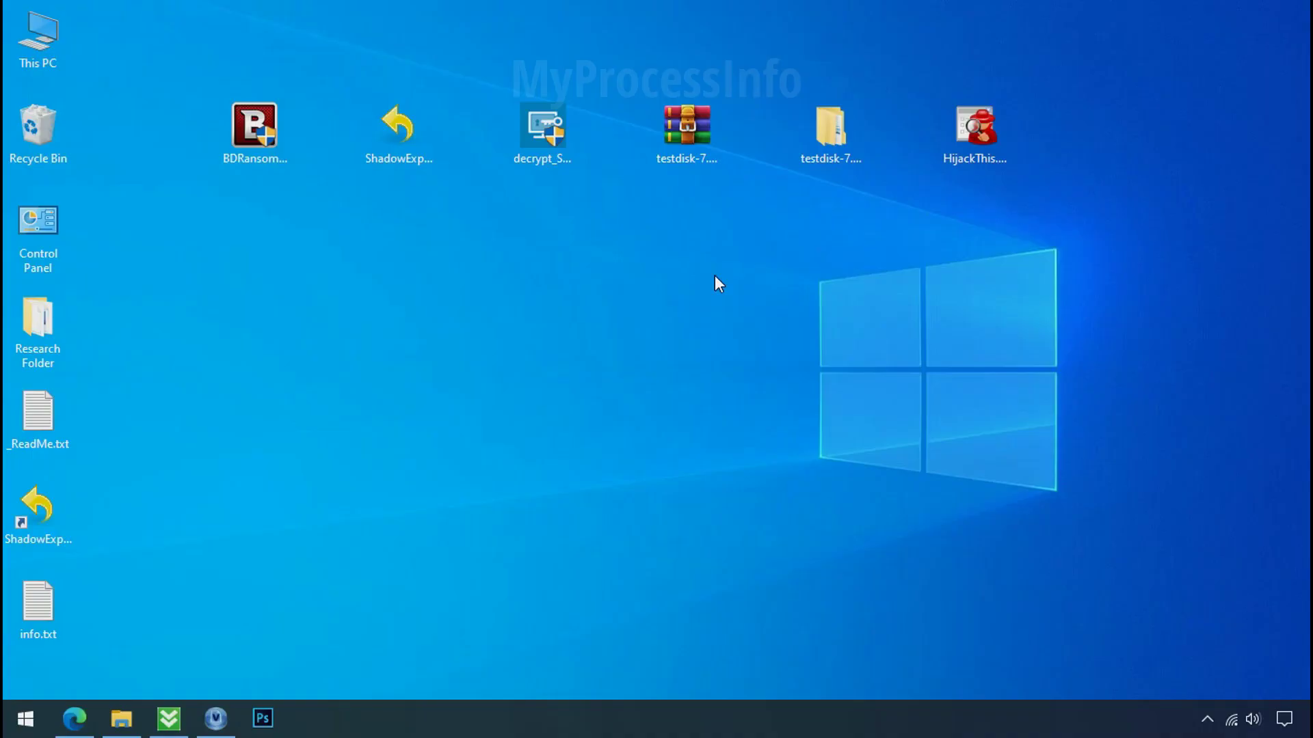
Search %LOCALAPPDATA% from the Start menu to open the AppData\Local folder.
left_click(25, 718)
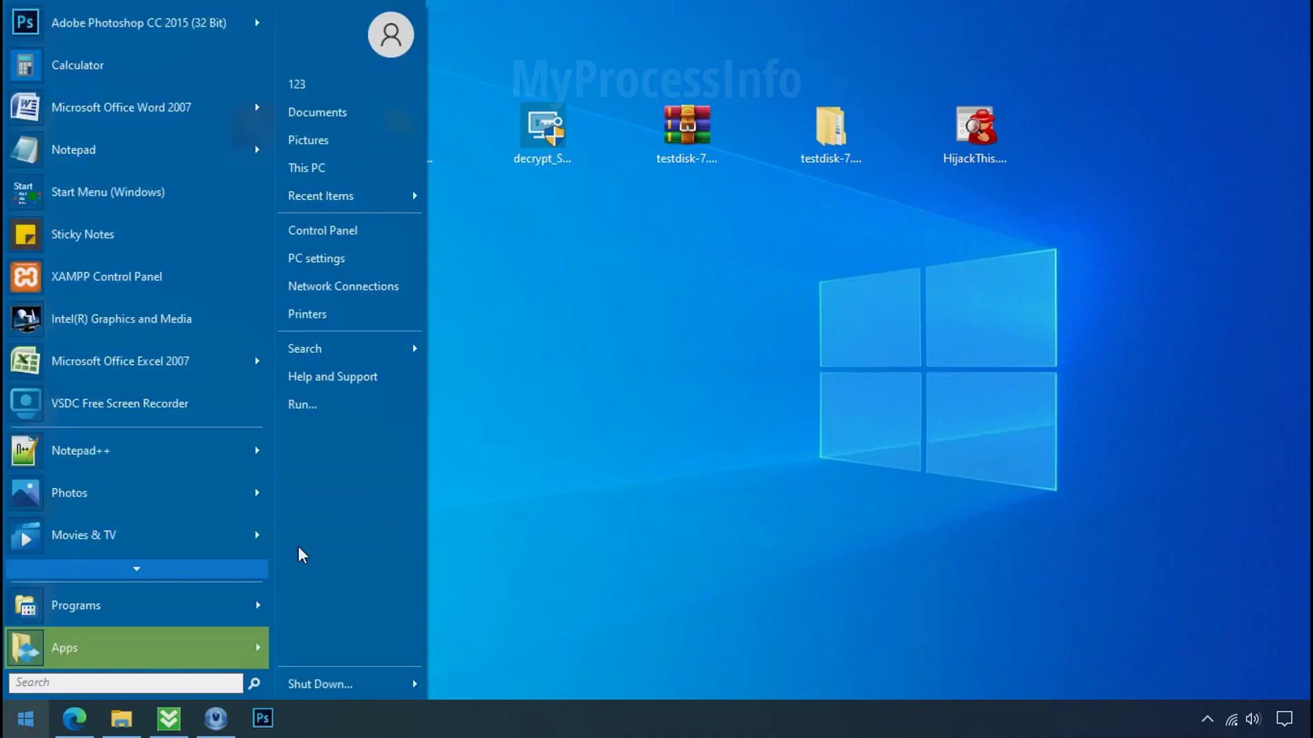
type("%")
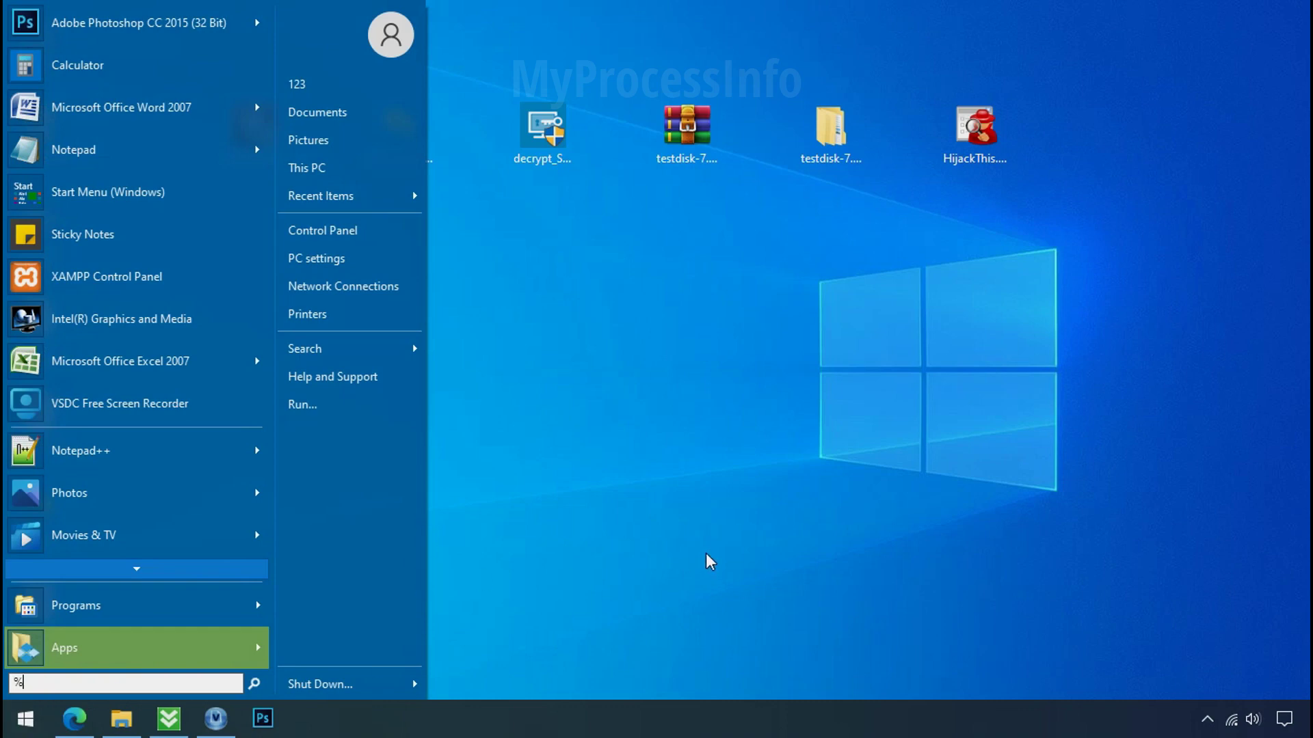
type("LOCALAPPDA")
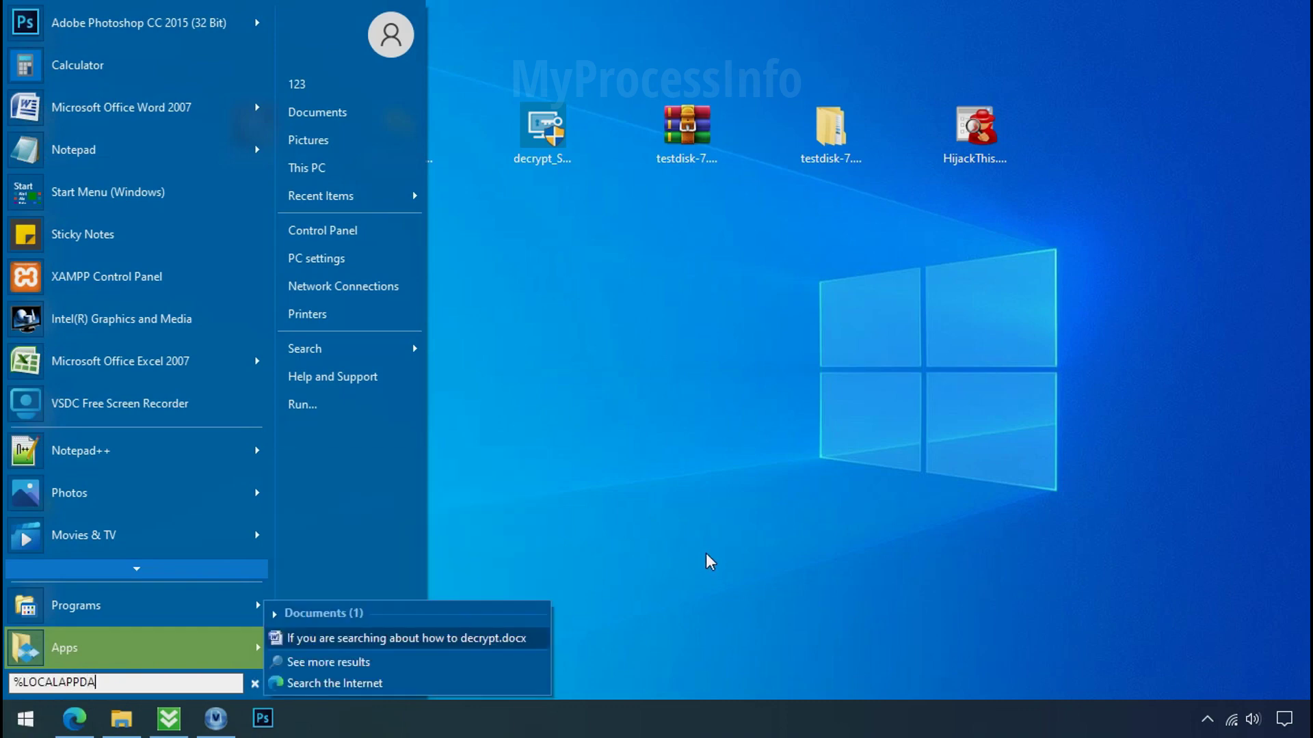
type("TA%")
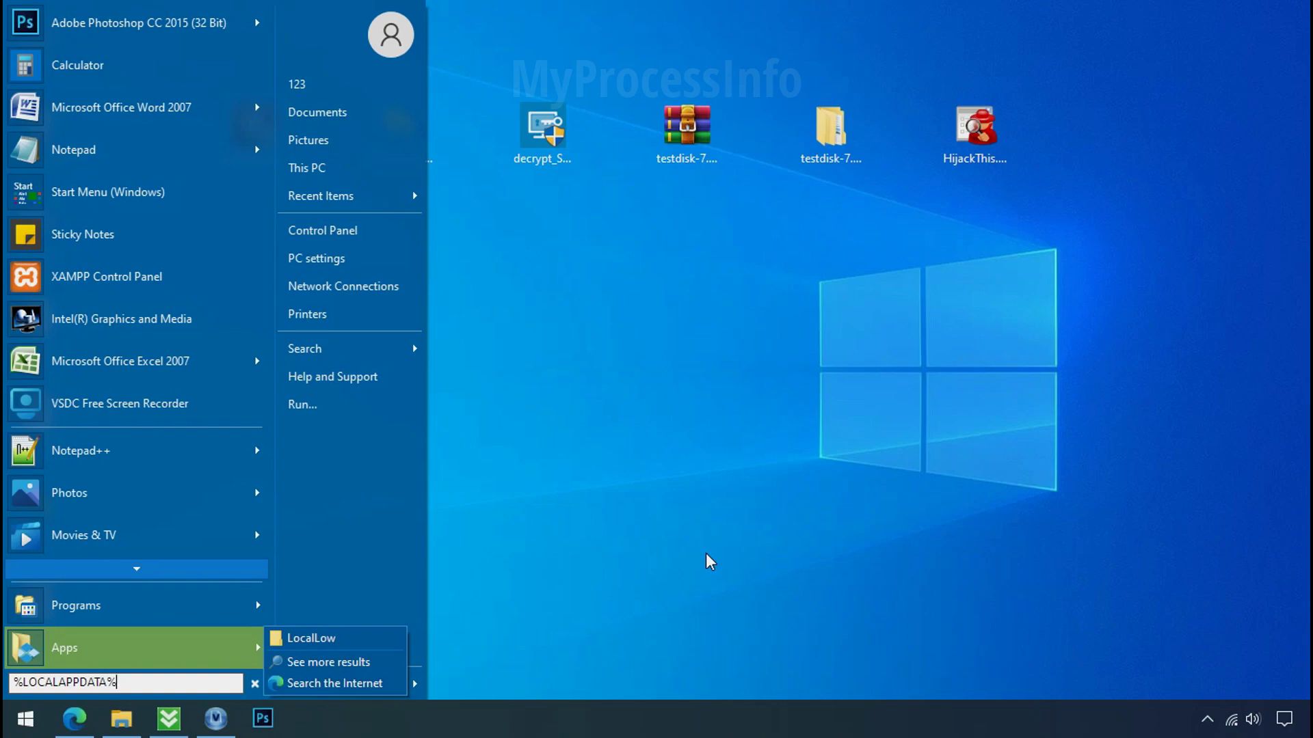
key("Return")
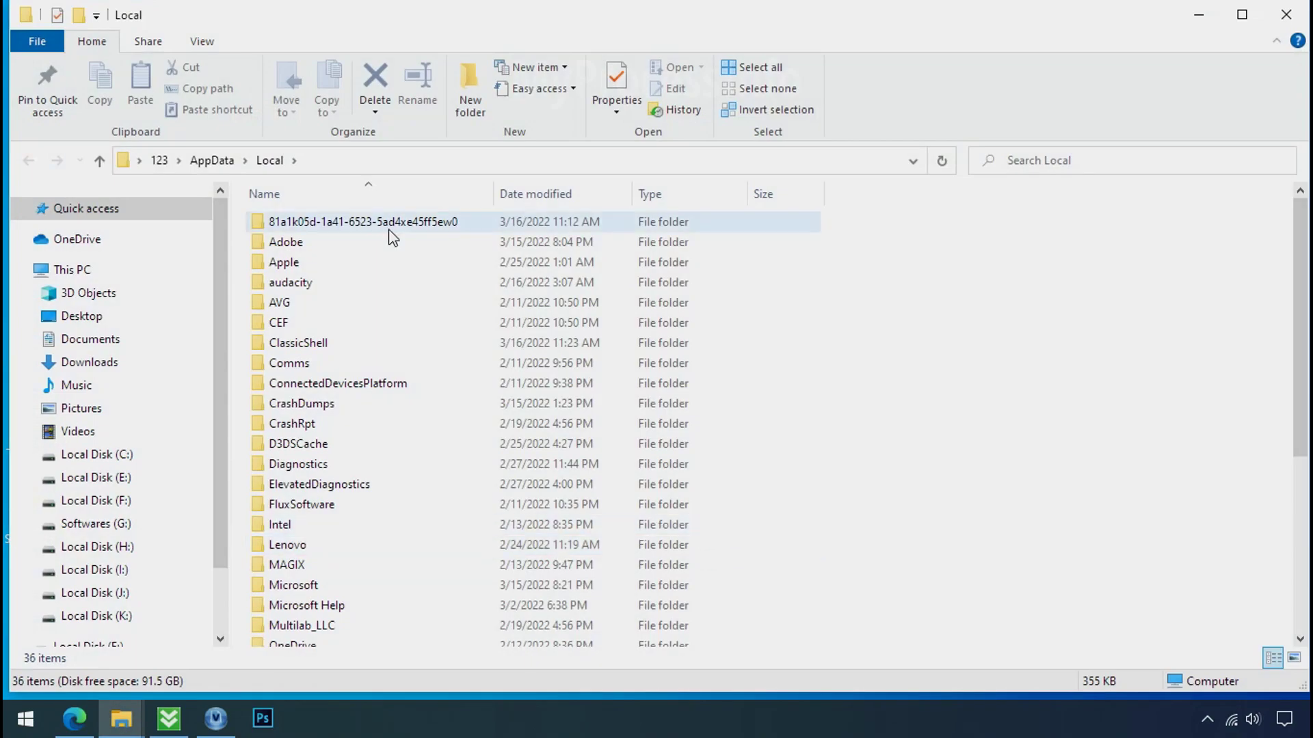
Open the 81a1k05d-1a41-6523-5ad4xe45ff5ew0 folder and bring up D6E1.exe's context menu.
left_click(795, 231)
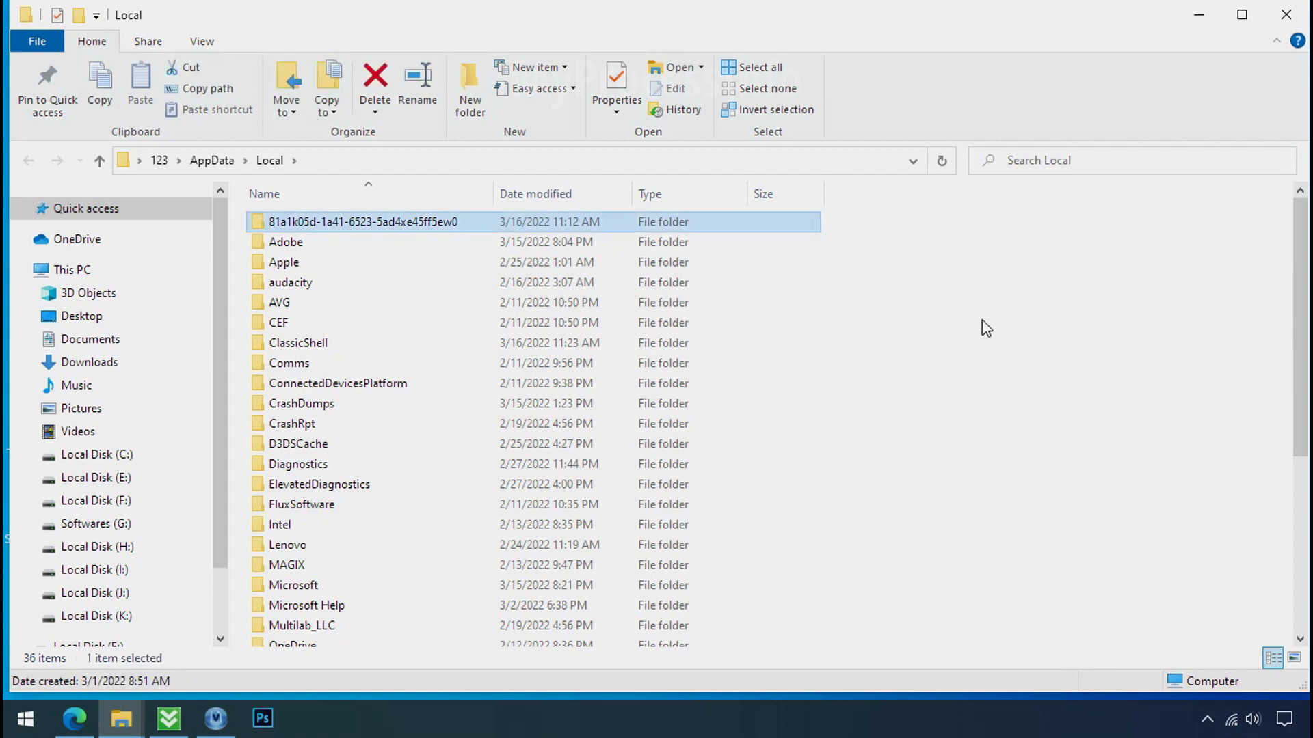
double_click(357, 230)
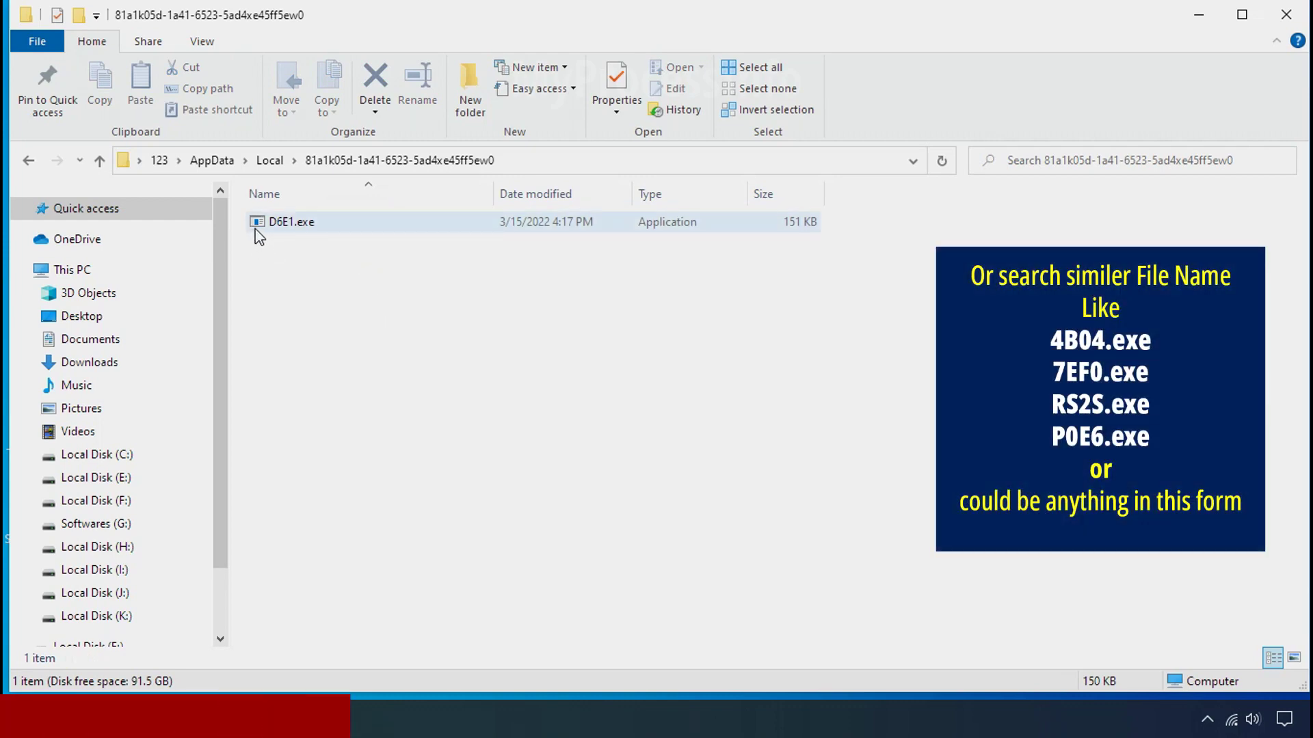
left_click(293, 225)
right_click(293, 225)
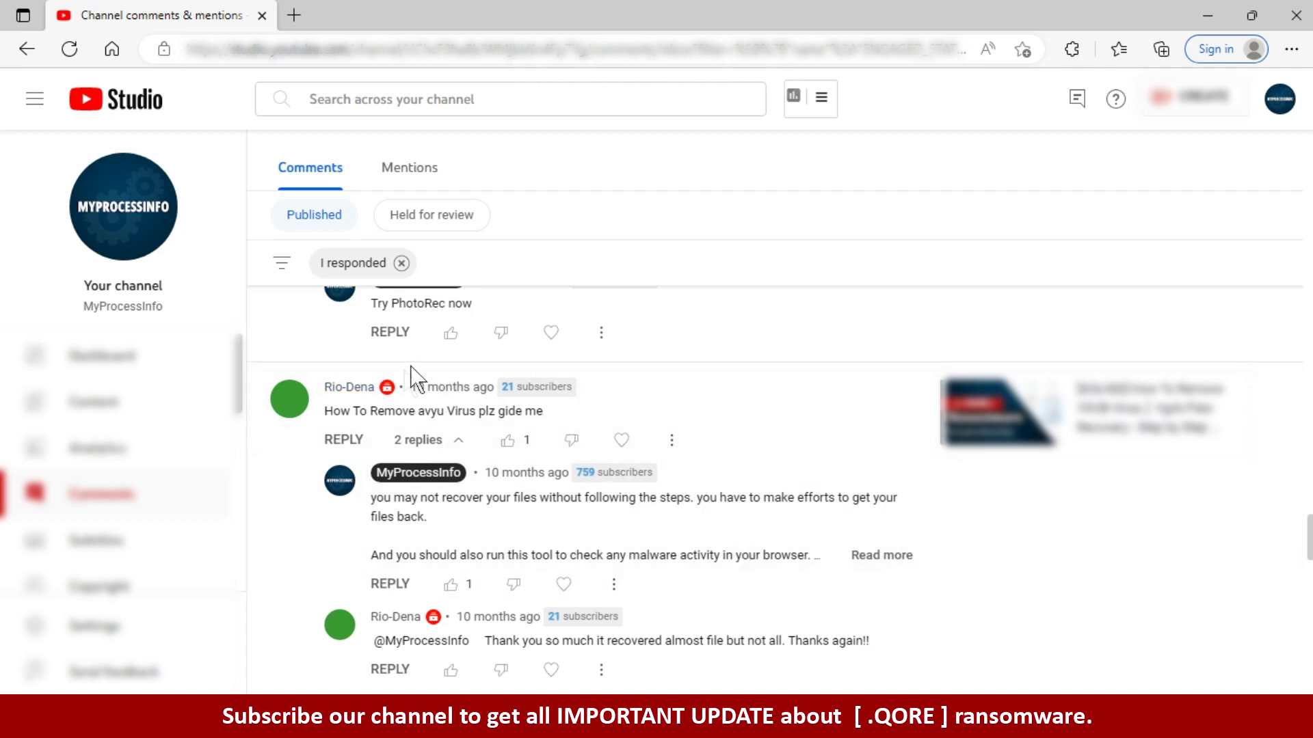
mouse_move(398, 386)
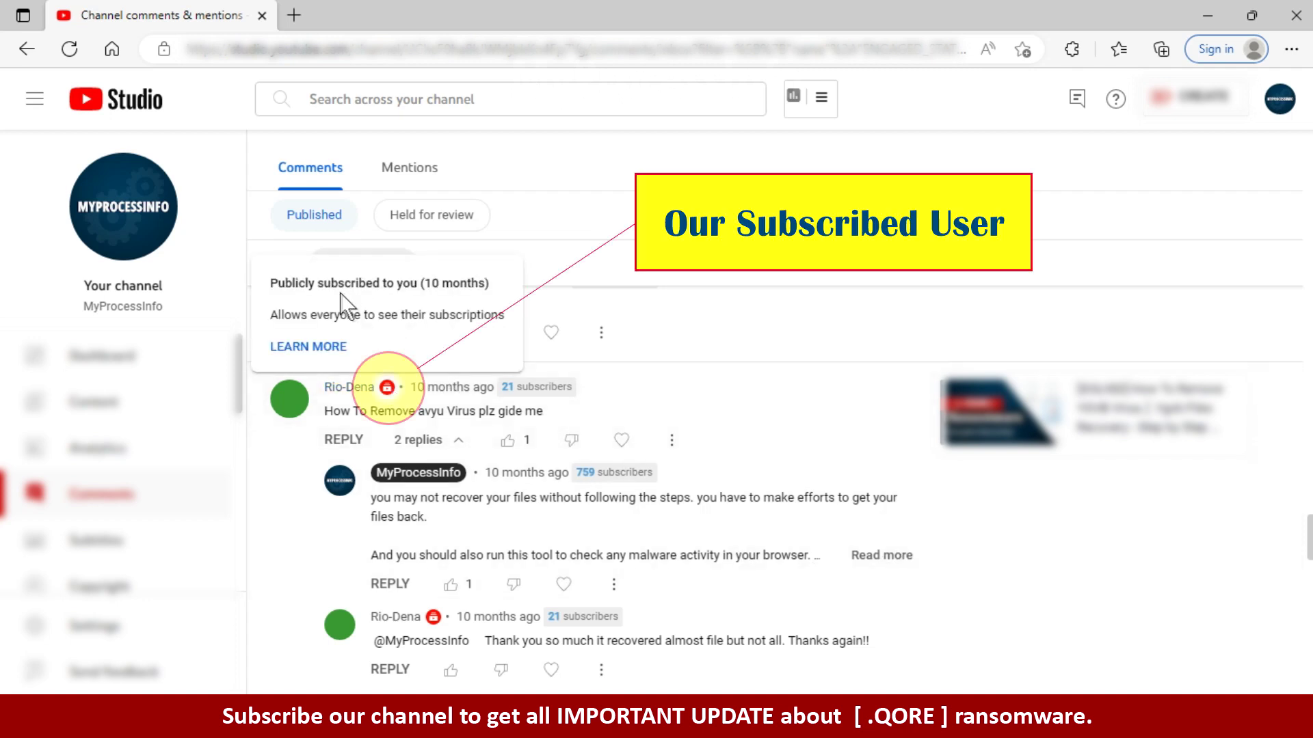
left_click_drag(277, 282, 498, 293)
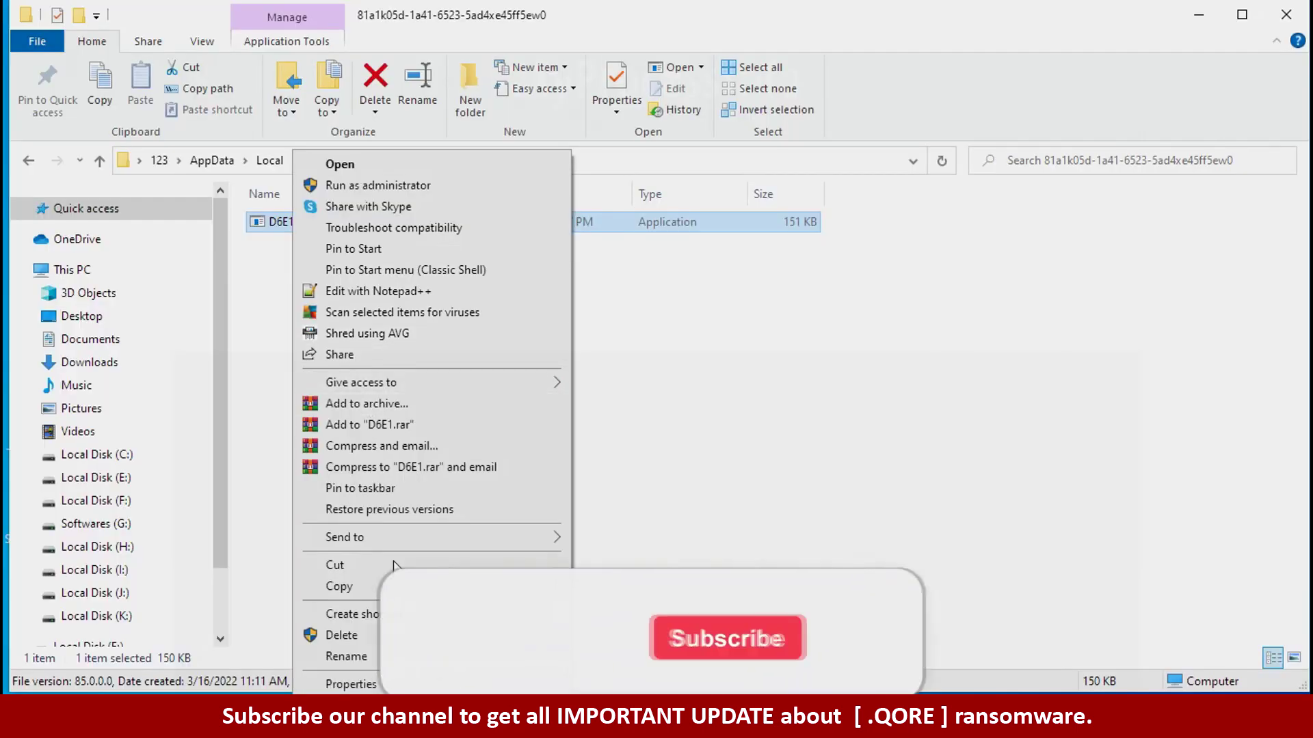
Try deleting D6E1.exe, retrying past the access-denied error, then close the folder window.
left_click(342, 635)
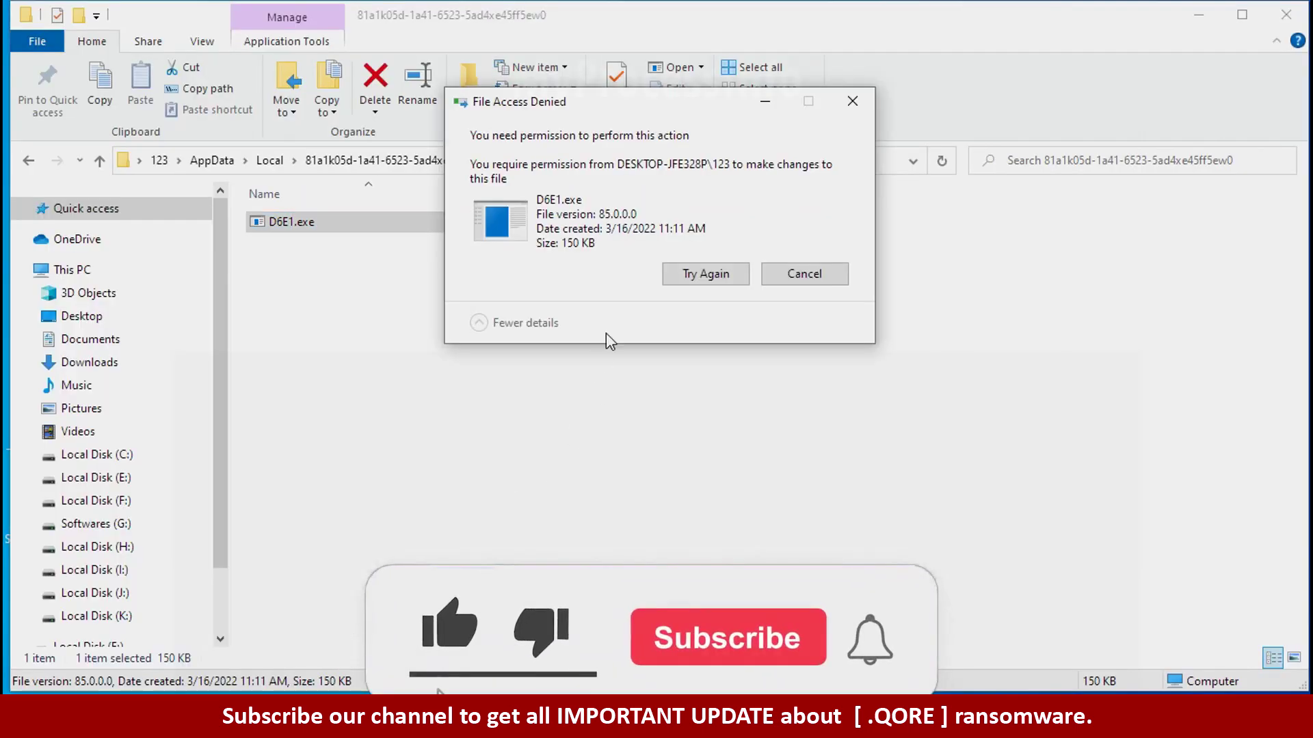
left_click(704, 276)
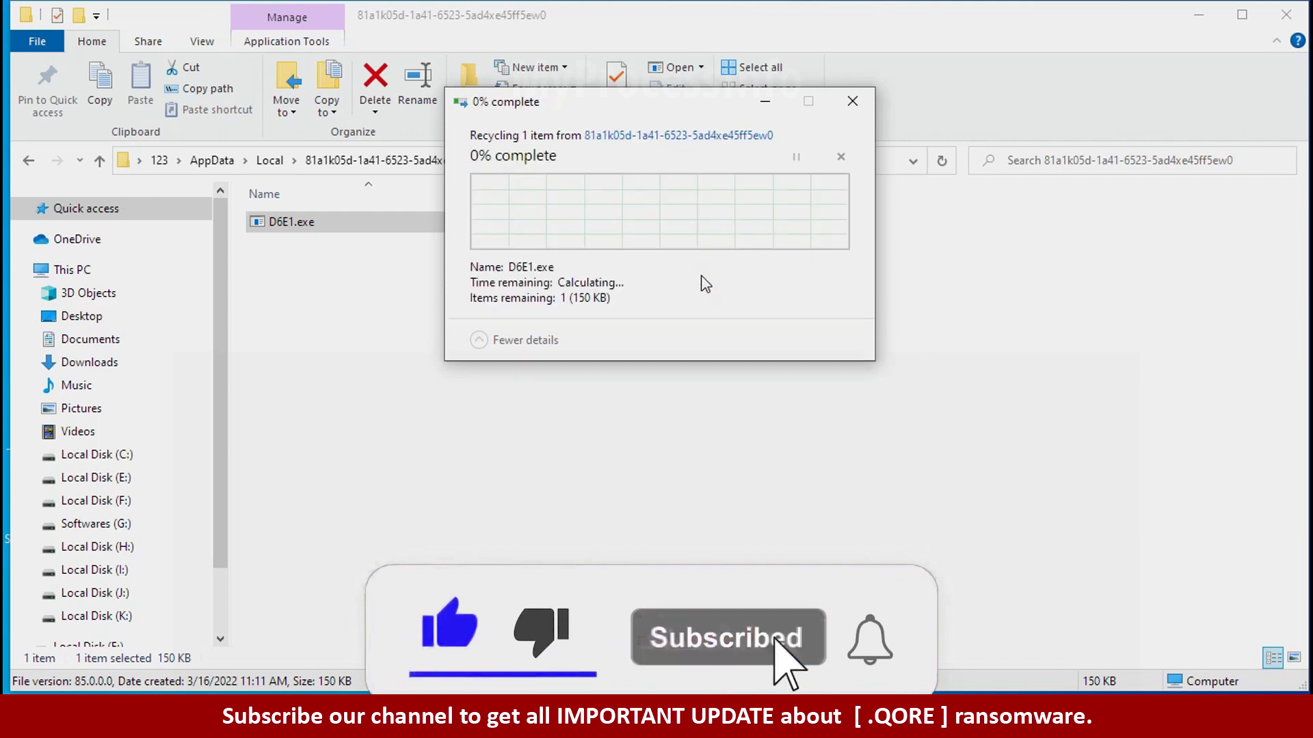
left_click(704, 275)
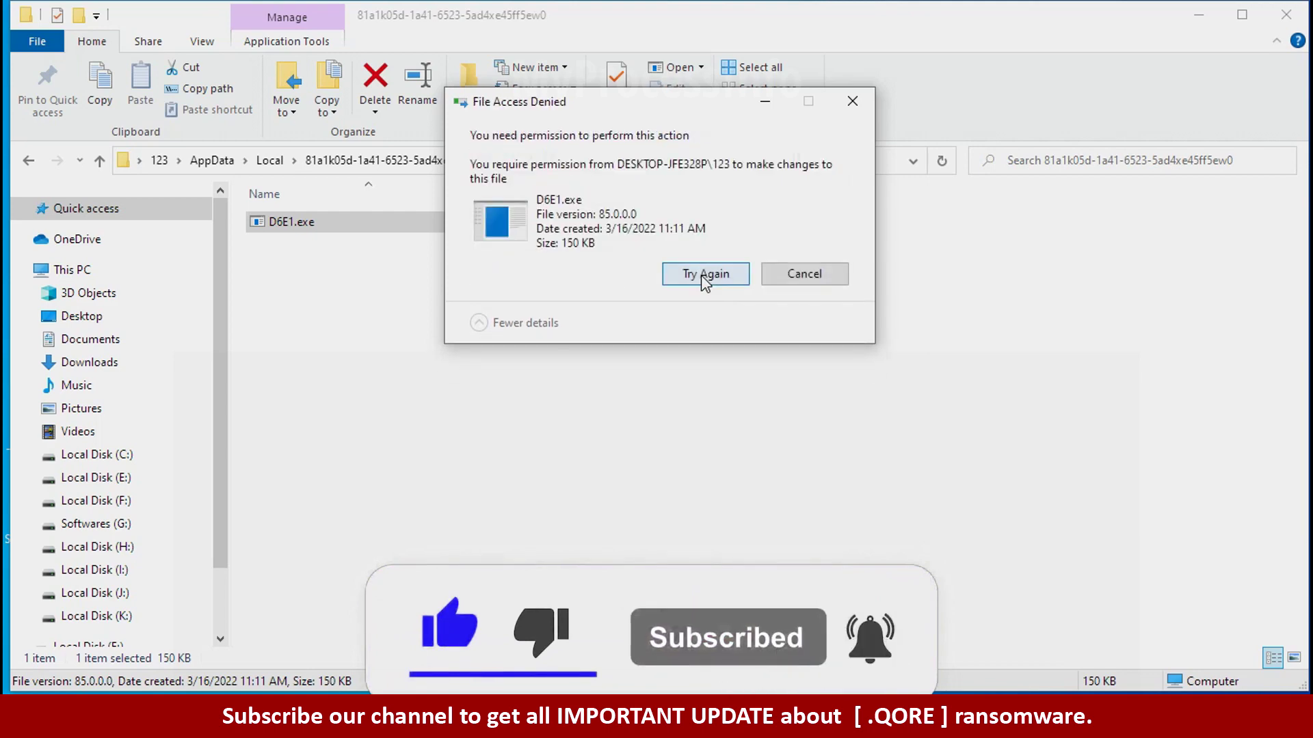
left_click(705, 275)
left_click(852, 102)
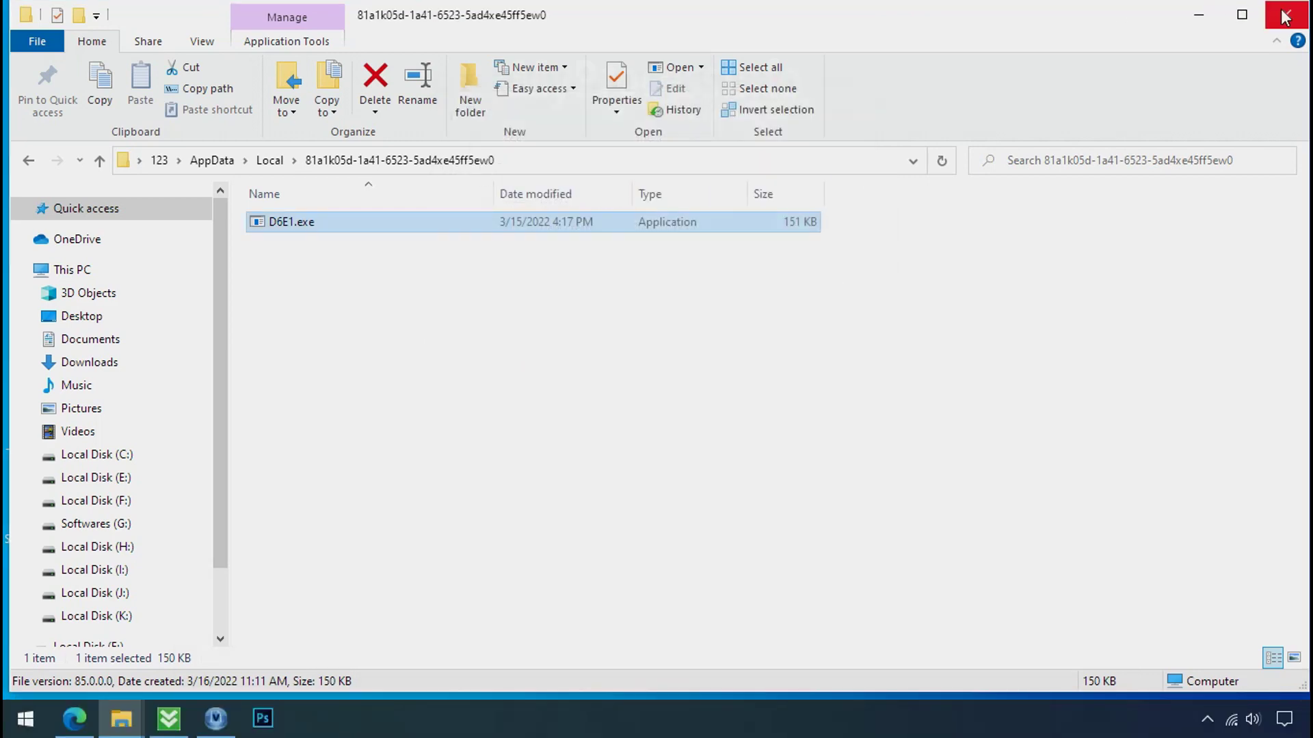
left_click(1285, 15)
right_click(994, 722)
In Task Manager, find the two D6E1.exe processes and open the first one's file location.
left_click(1026, 618)
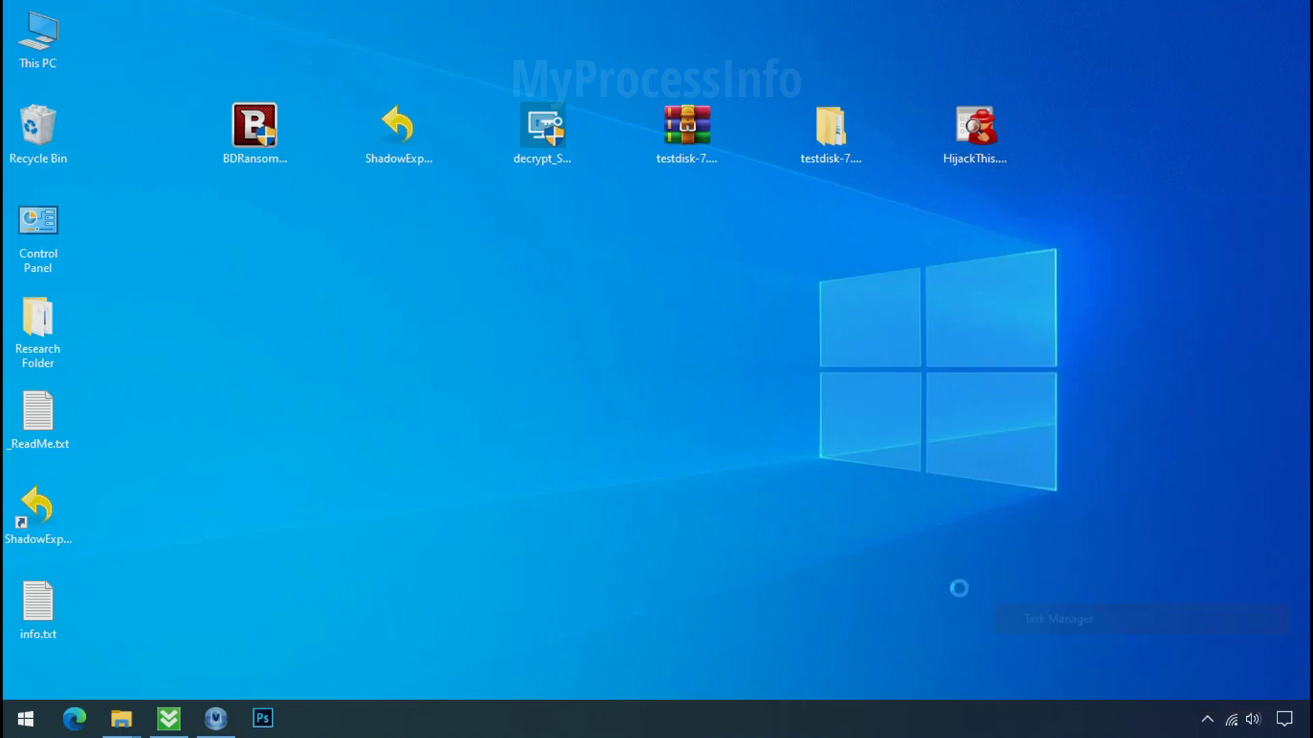
scroll(400, 274, "down", 4)
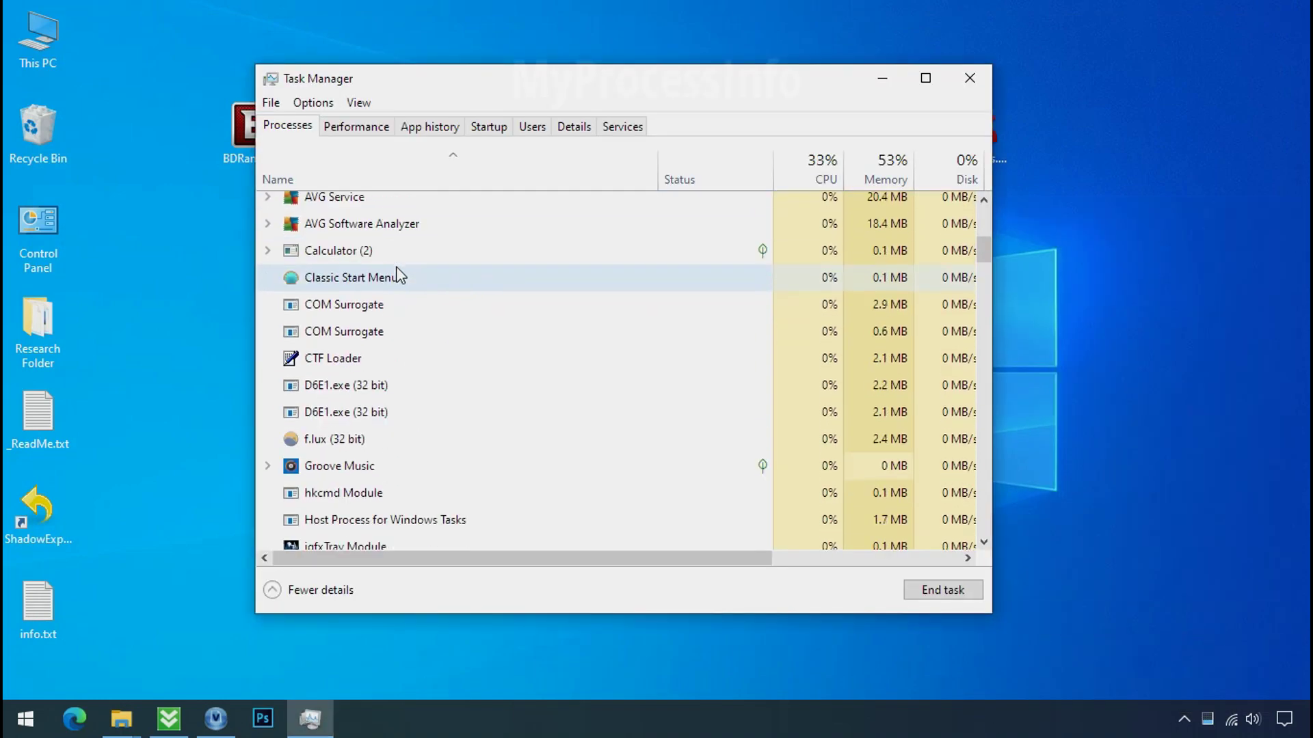
left_click(388, 301)
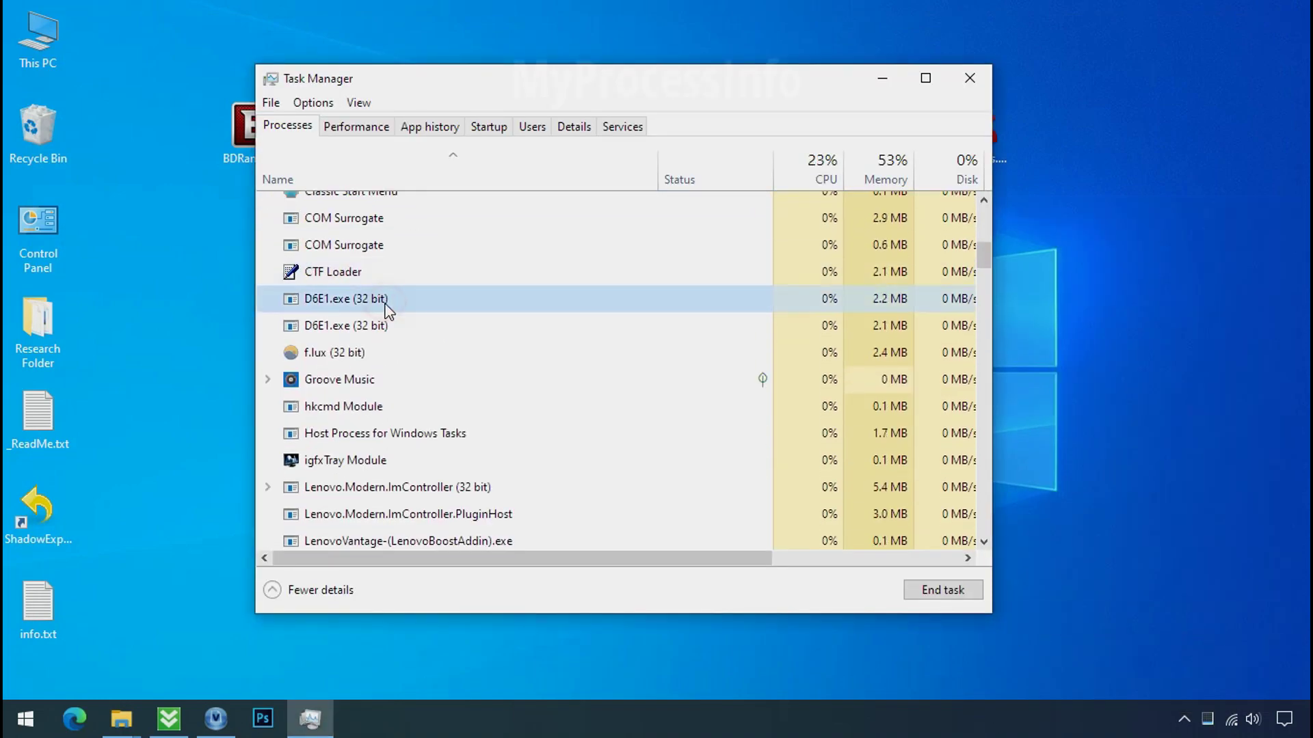
left_click(380, 327)
left_click(453, 297)
left_click(476, 324)
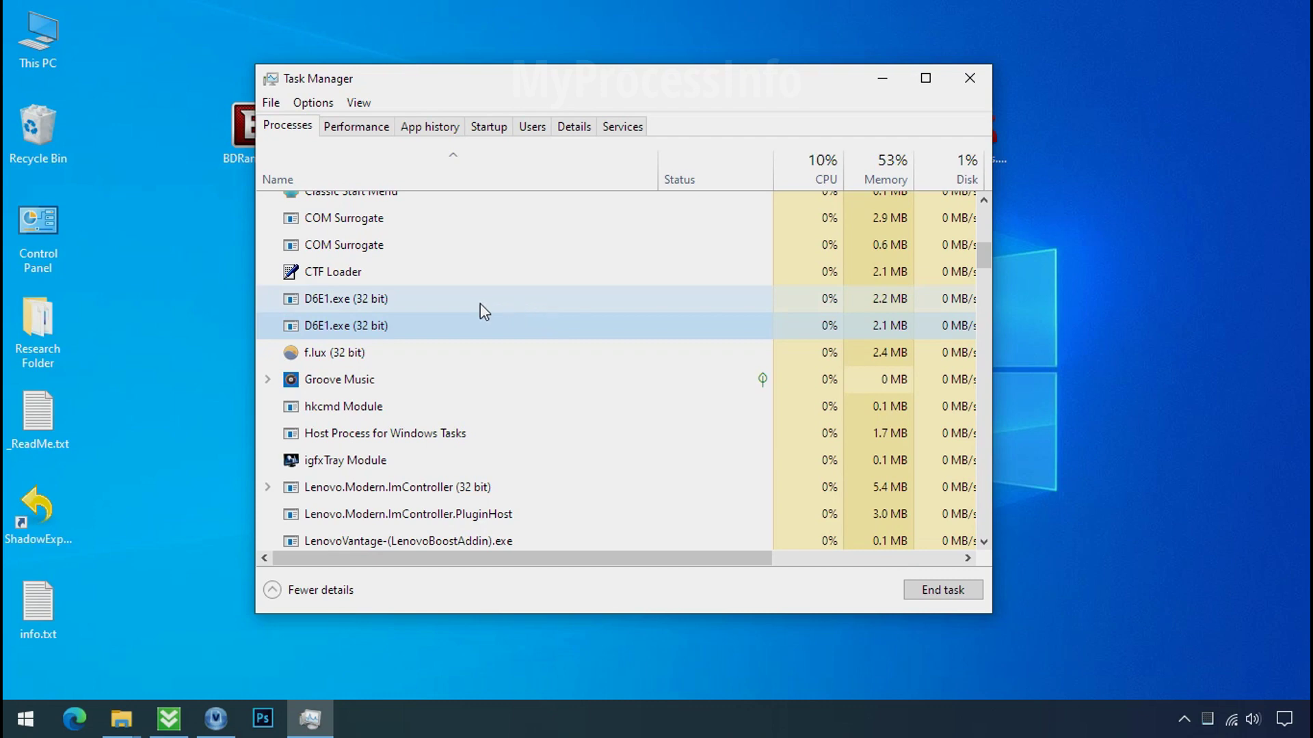
left_click(390, 301)
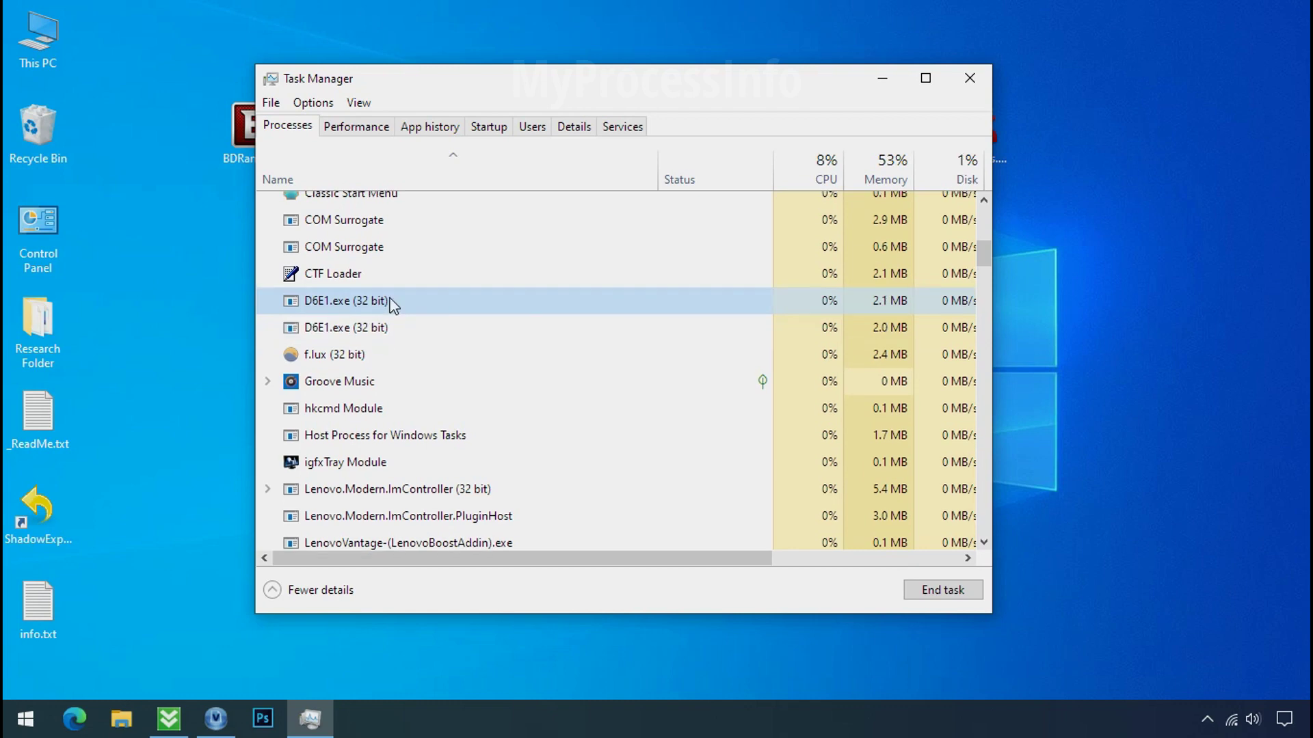
right_click(390, 301)
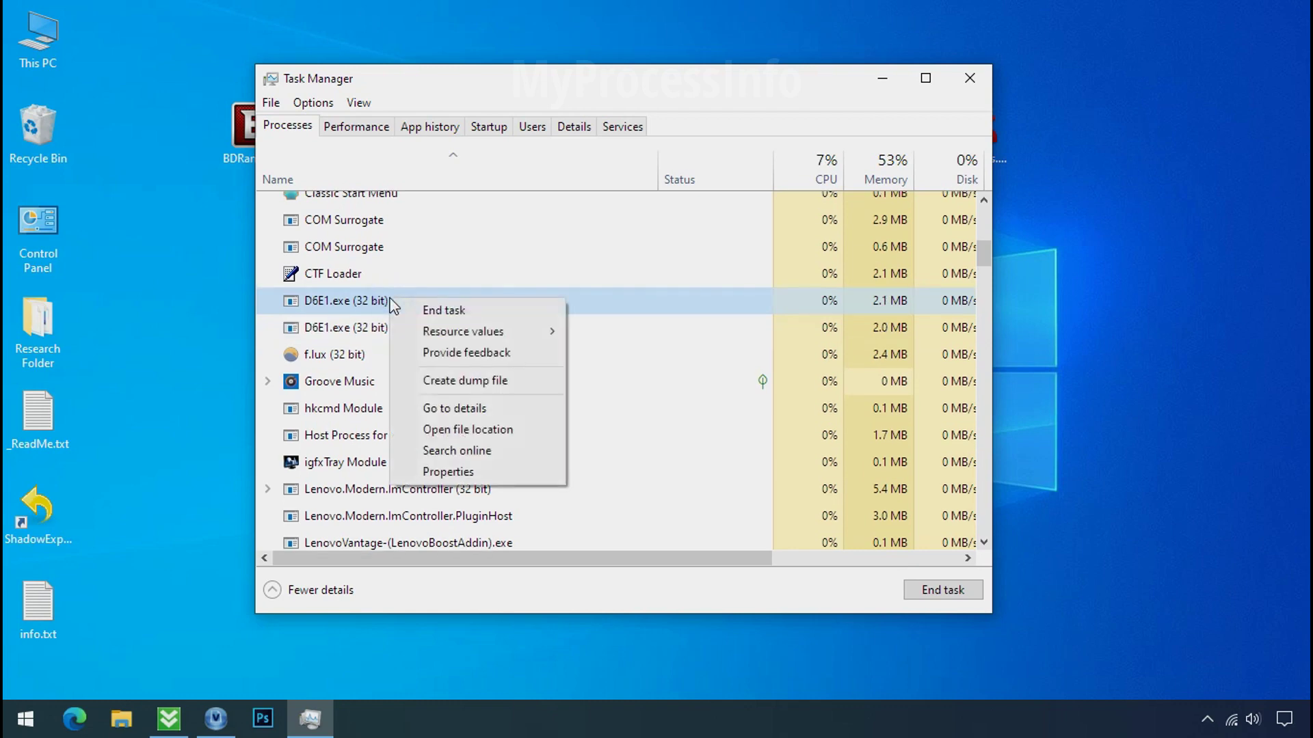
left_click(441, 431)
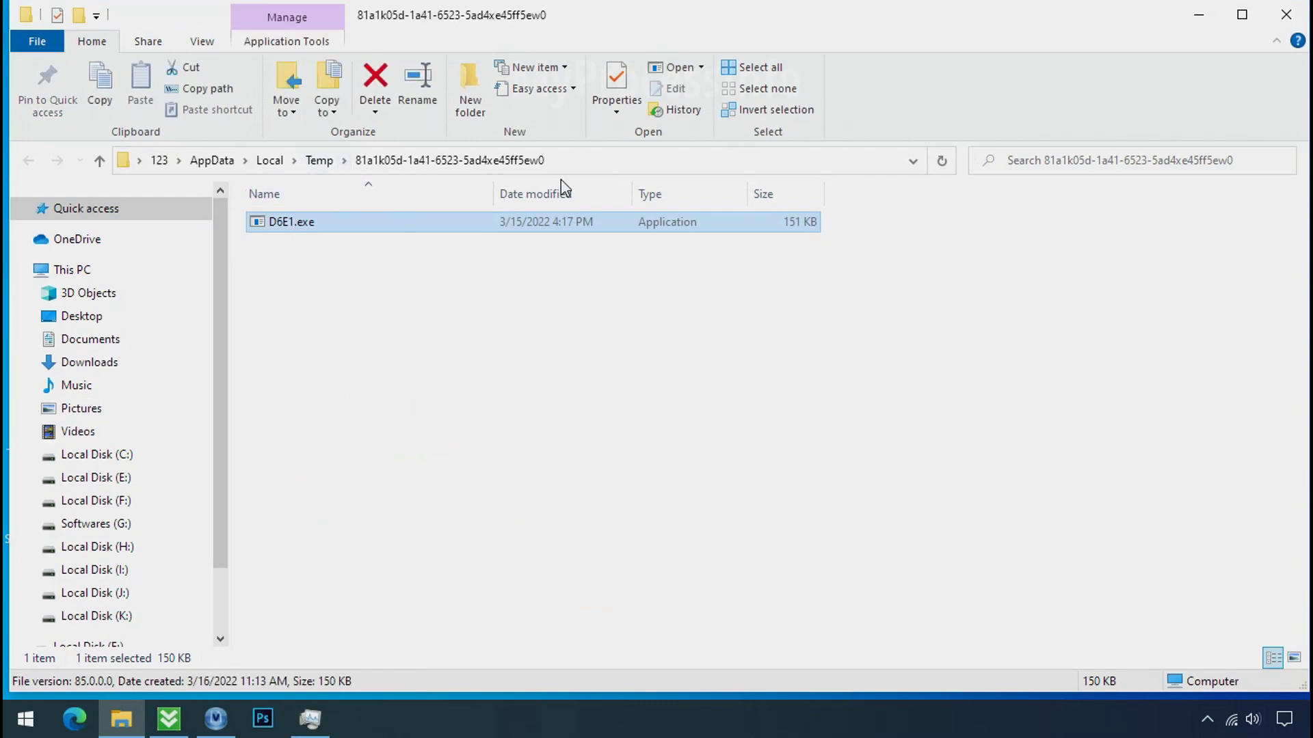
Open the second D6E1.exe process's file location, then return to Task Manager.
left_click(1196, 18)
right_click(424, 354)
left_click(483, 487)
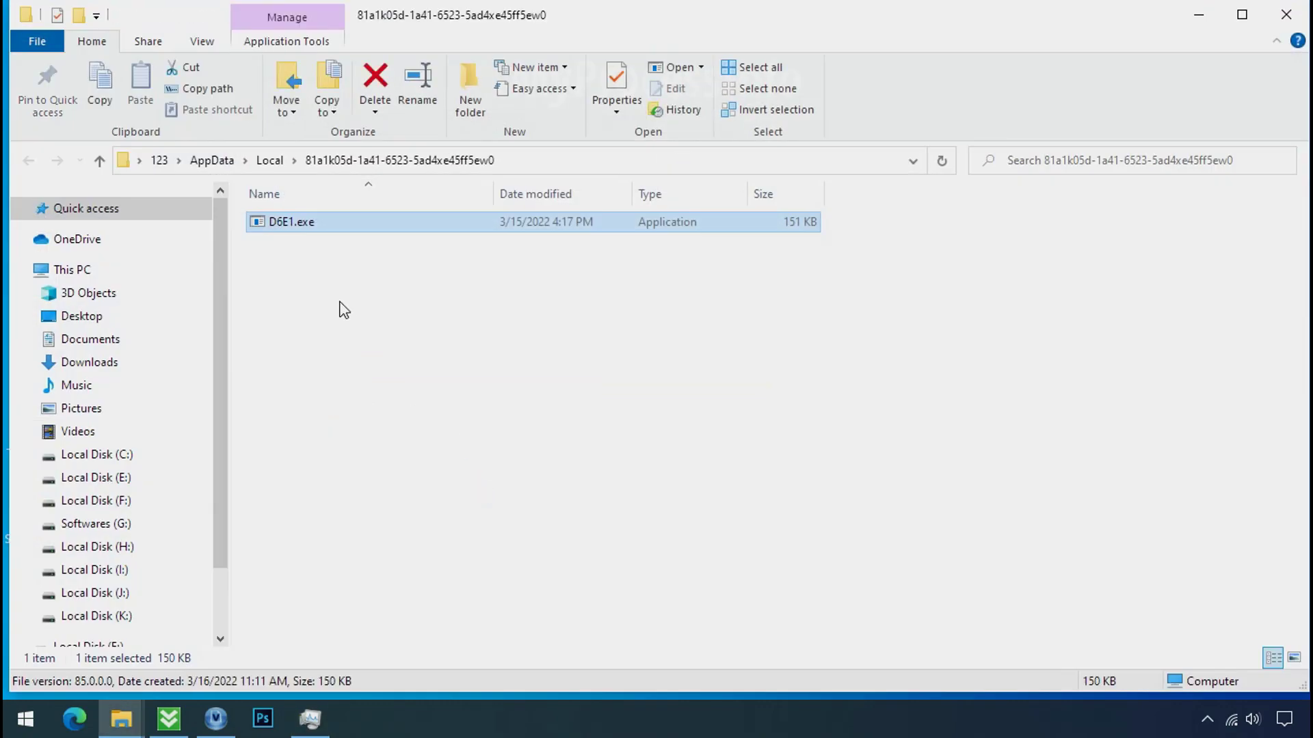
left_click(290, 255)
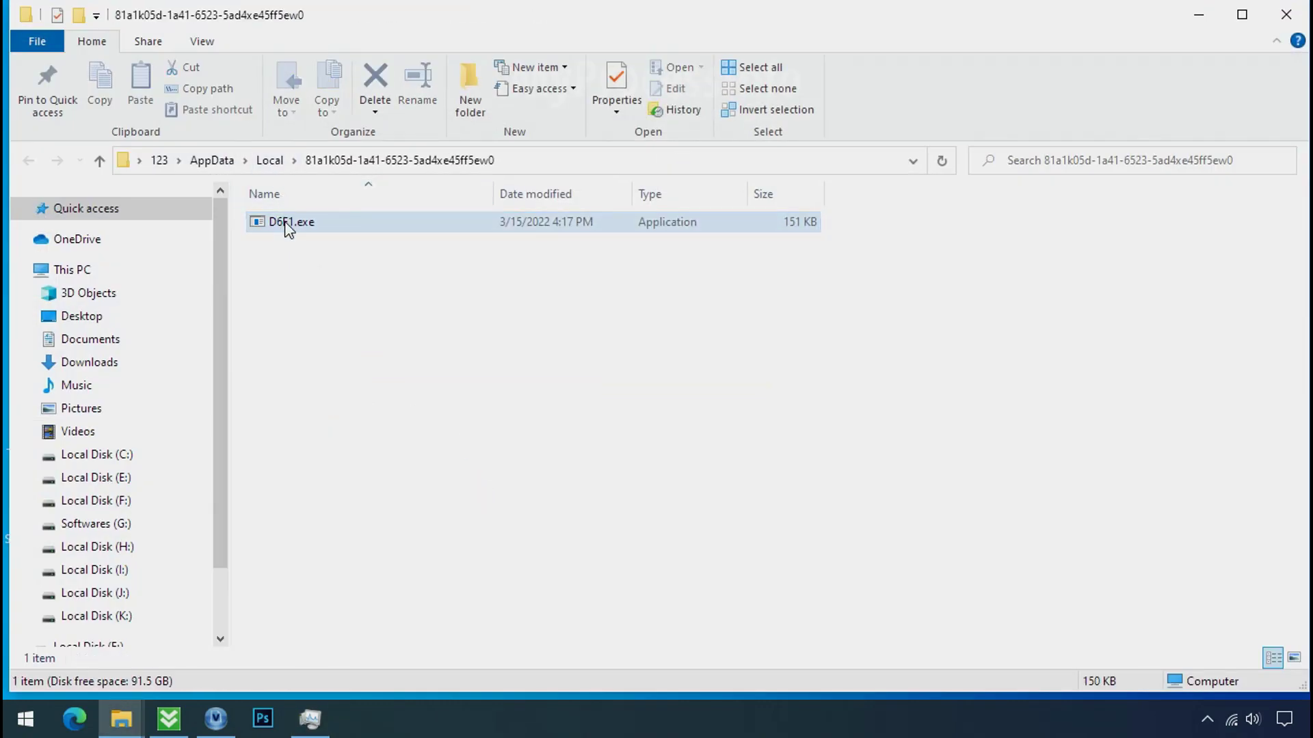
left_click(1198, 15)
End both running D6E1.exe processes.
left_click(384, 331)
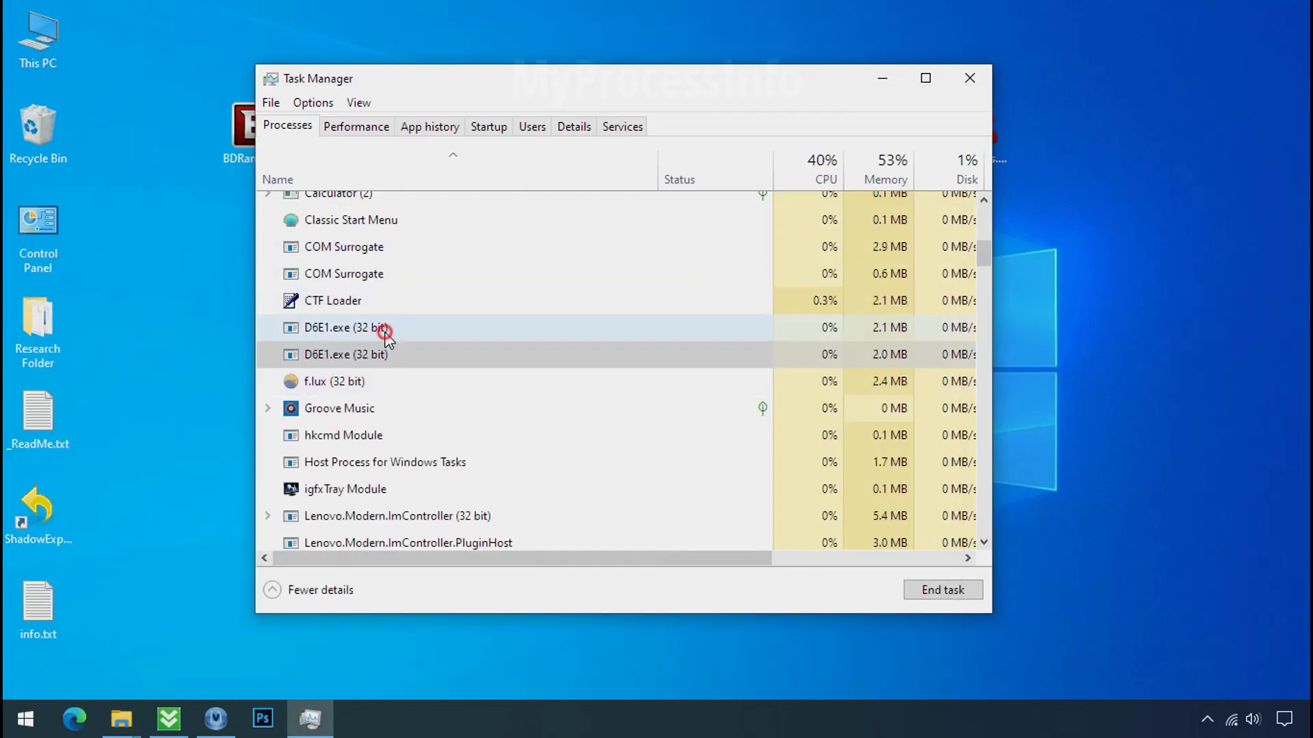
right_click(384, 331)
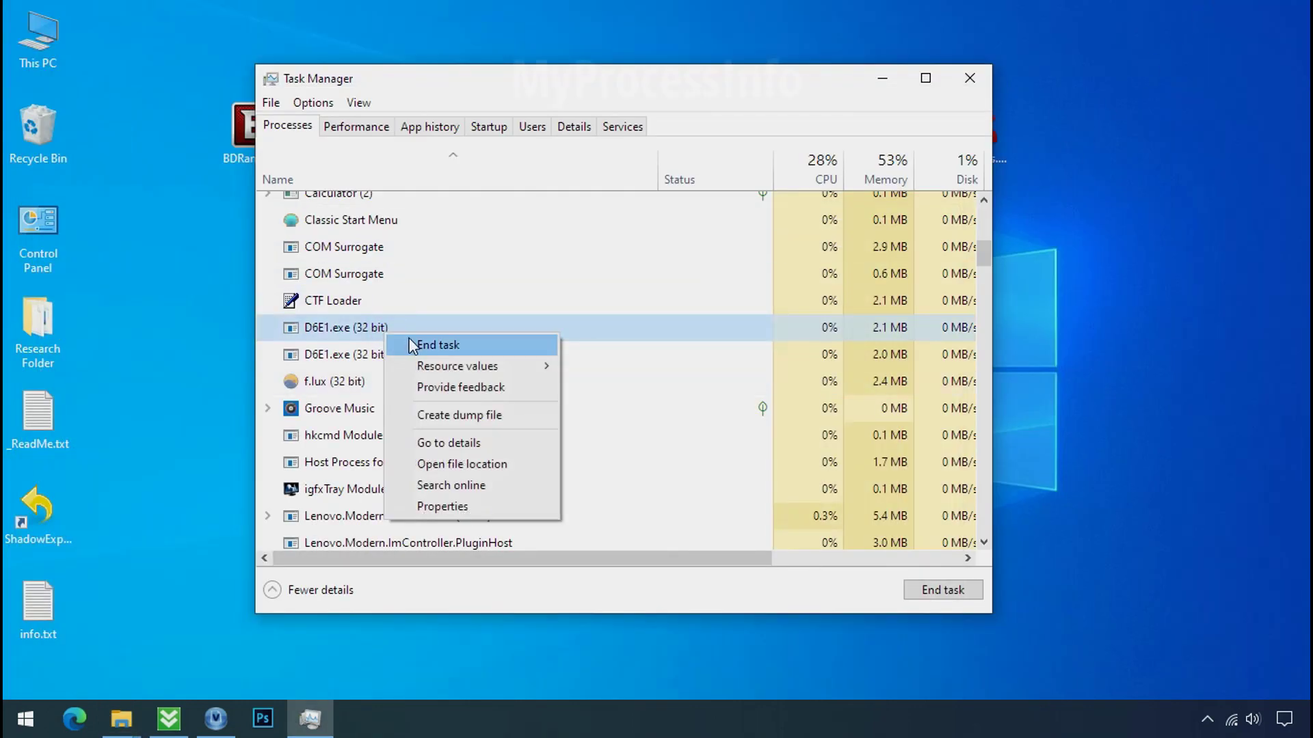
left_click(413, 346)
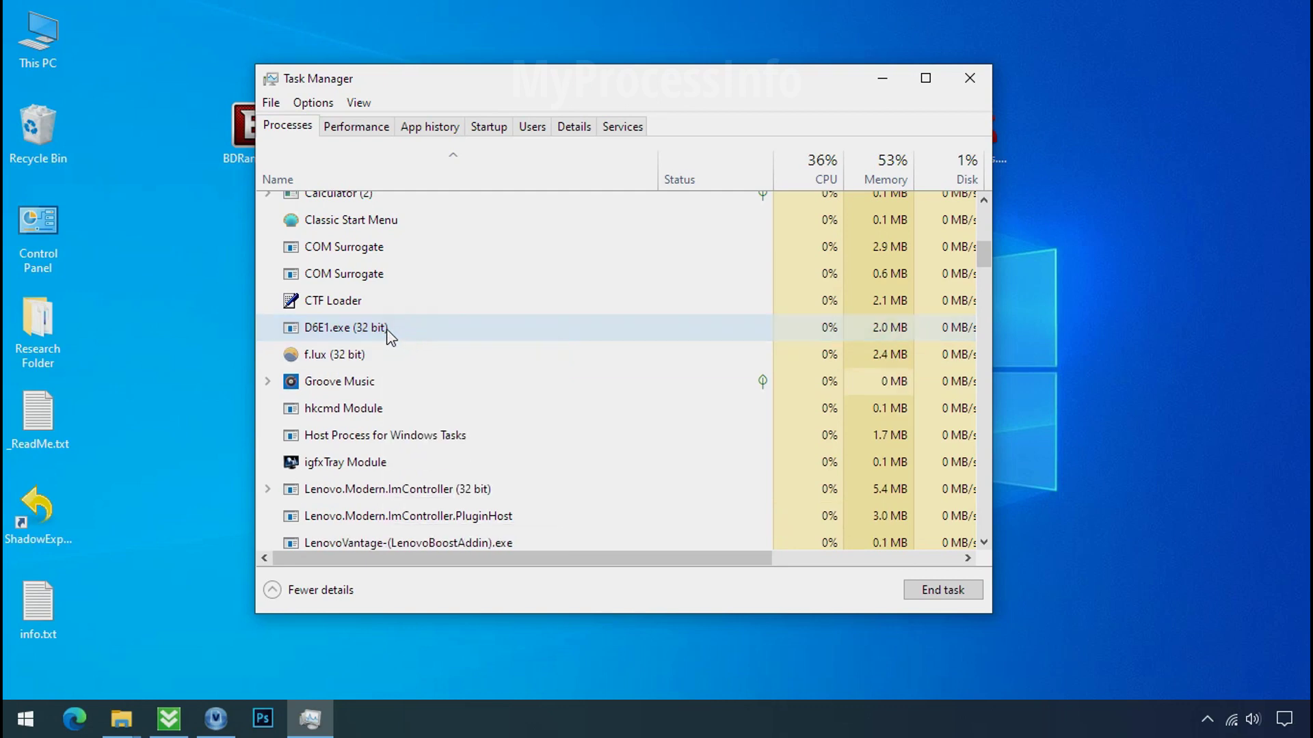
right_click(387, 329)
left_click(413, 342)
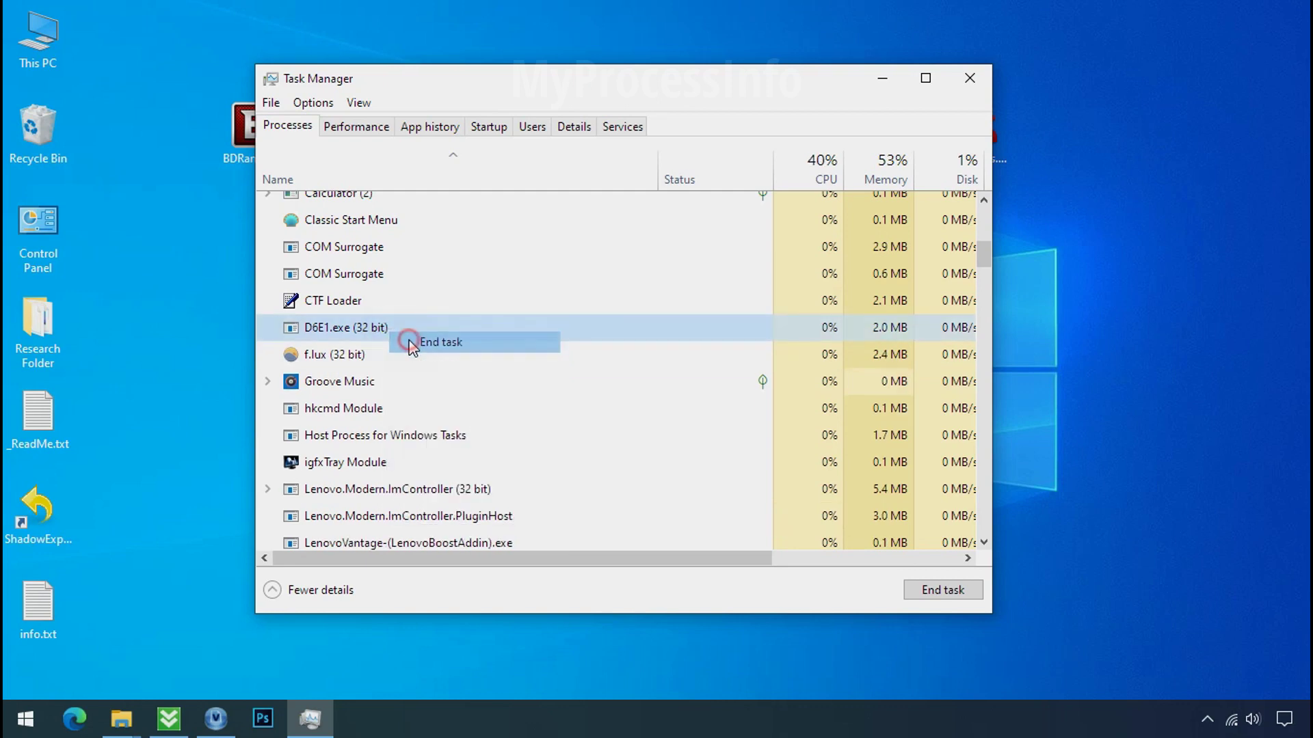
Disable D6E1.exe on the Startup tab and close Task Manager.
left_click(499, 128)
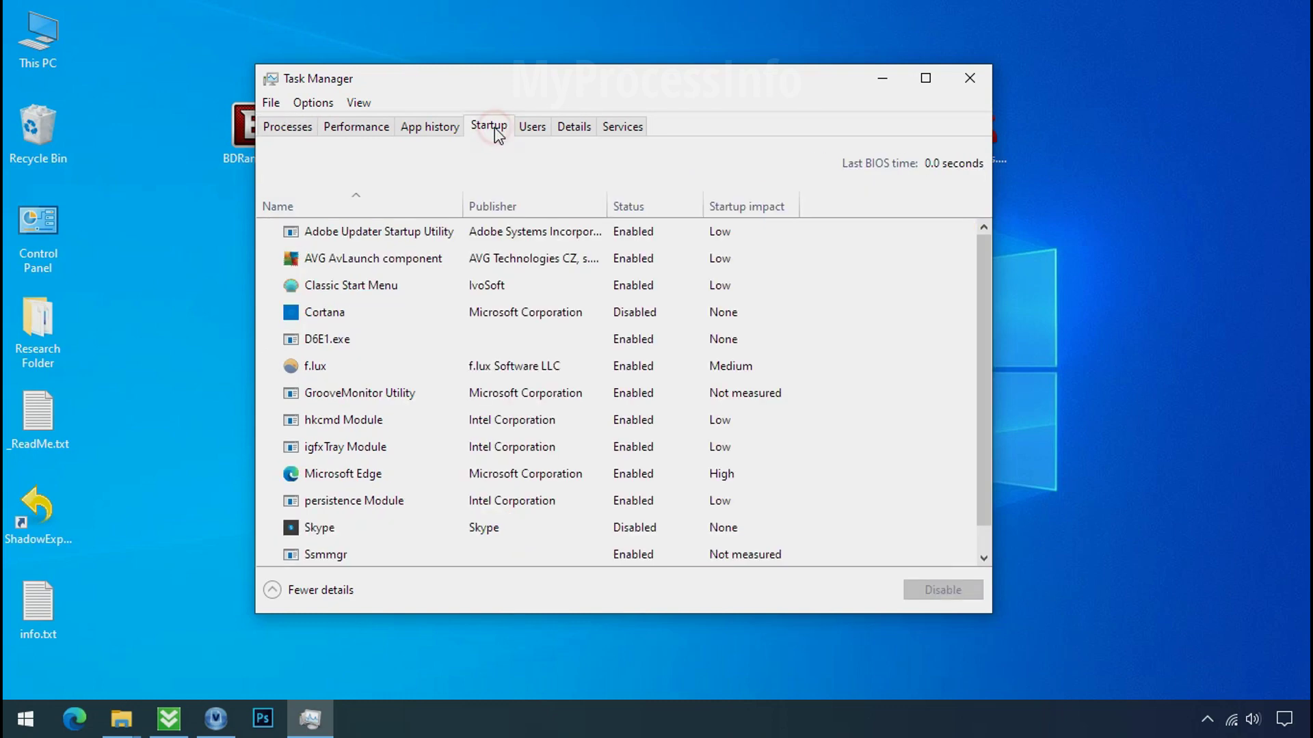
right_click(445, 335)
left_click(460, 345)
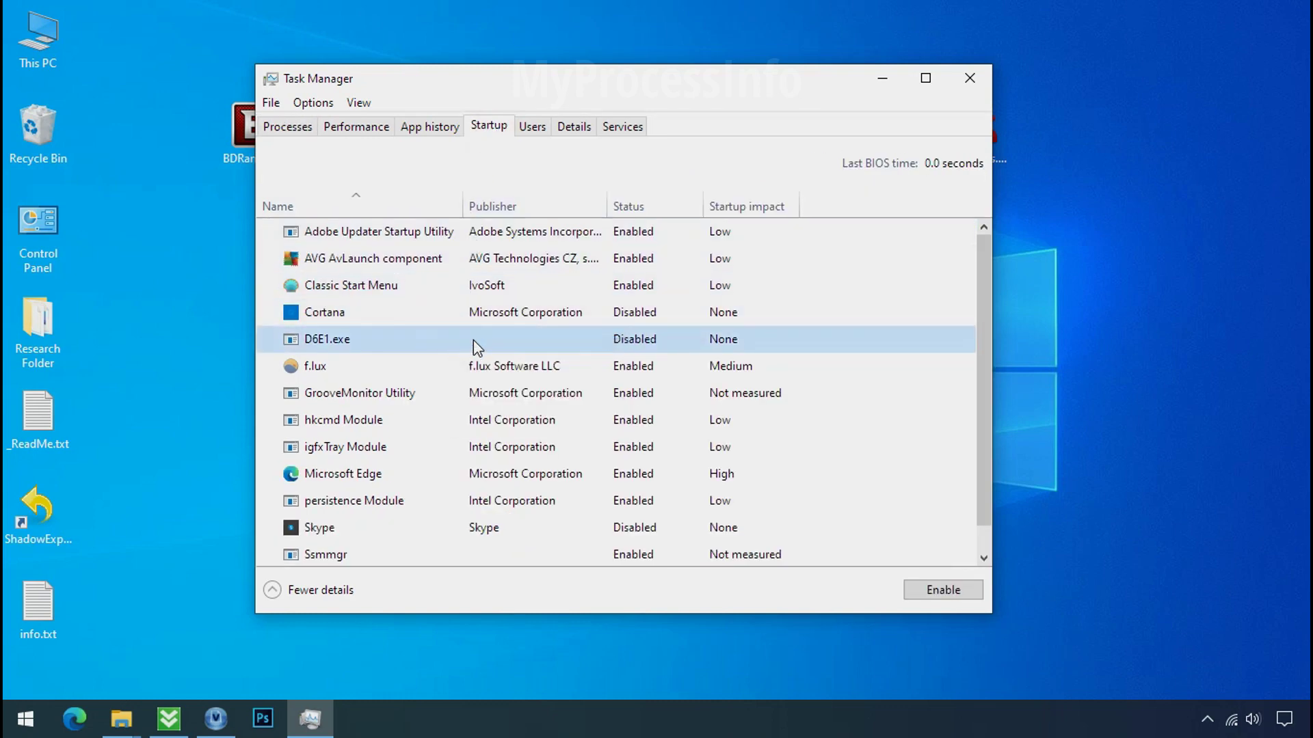
left_click(969, 77)
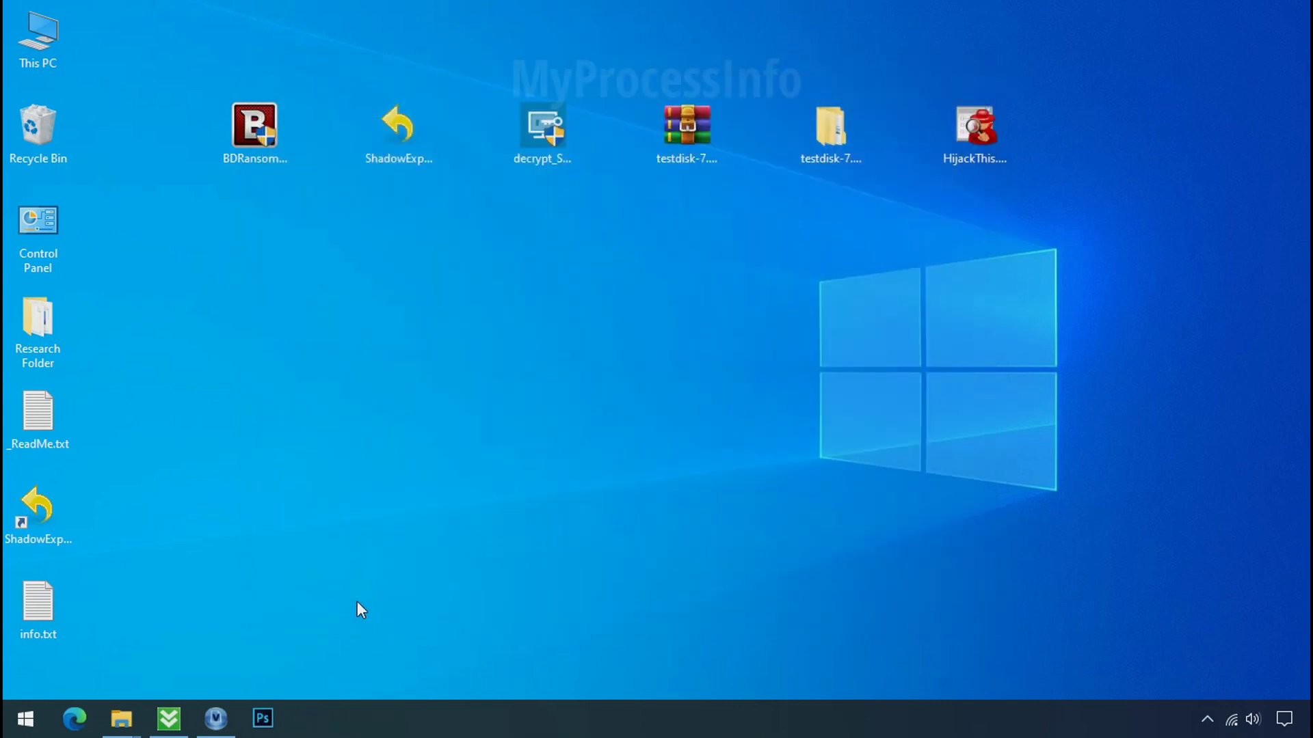
Return to the D6E1.exe folder and retry deleting the file, which access-denied refuses again.
left_click(120, 715)
left_click(140, 667)
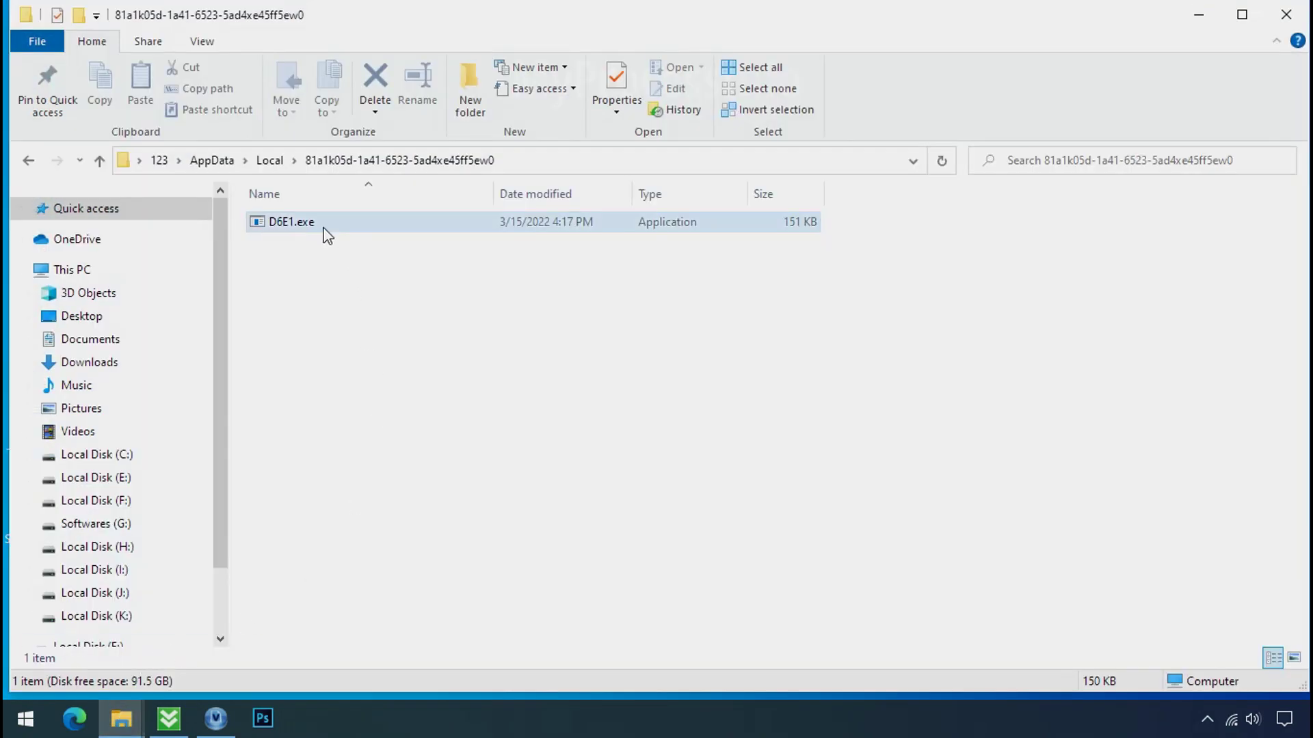
left_click(324, 226)
right_click(371, 230)
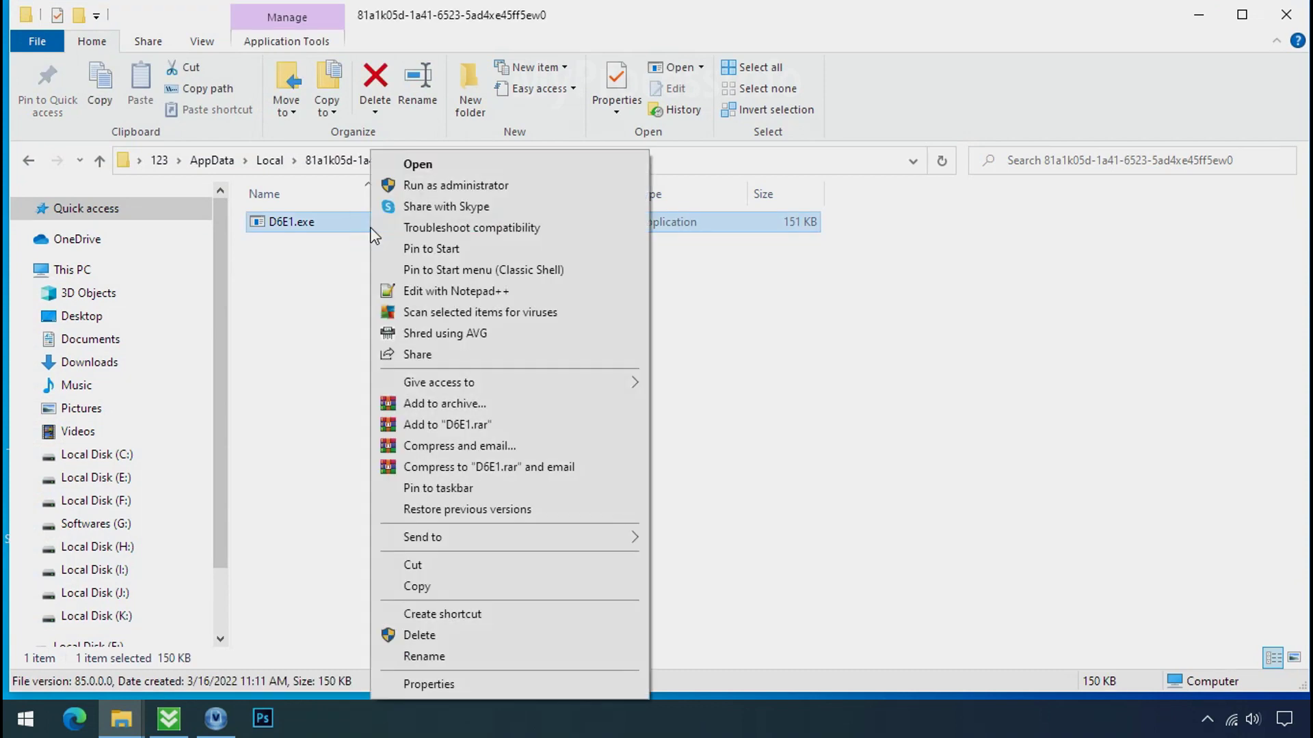
left_click(420, 635)
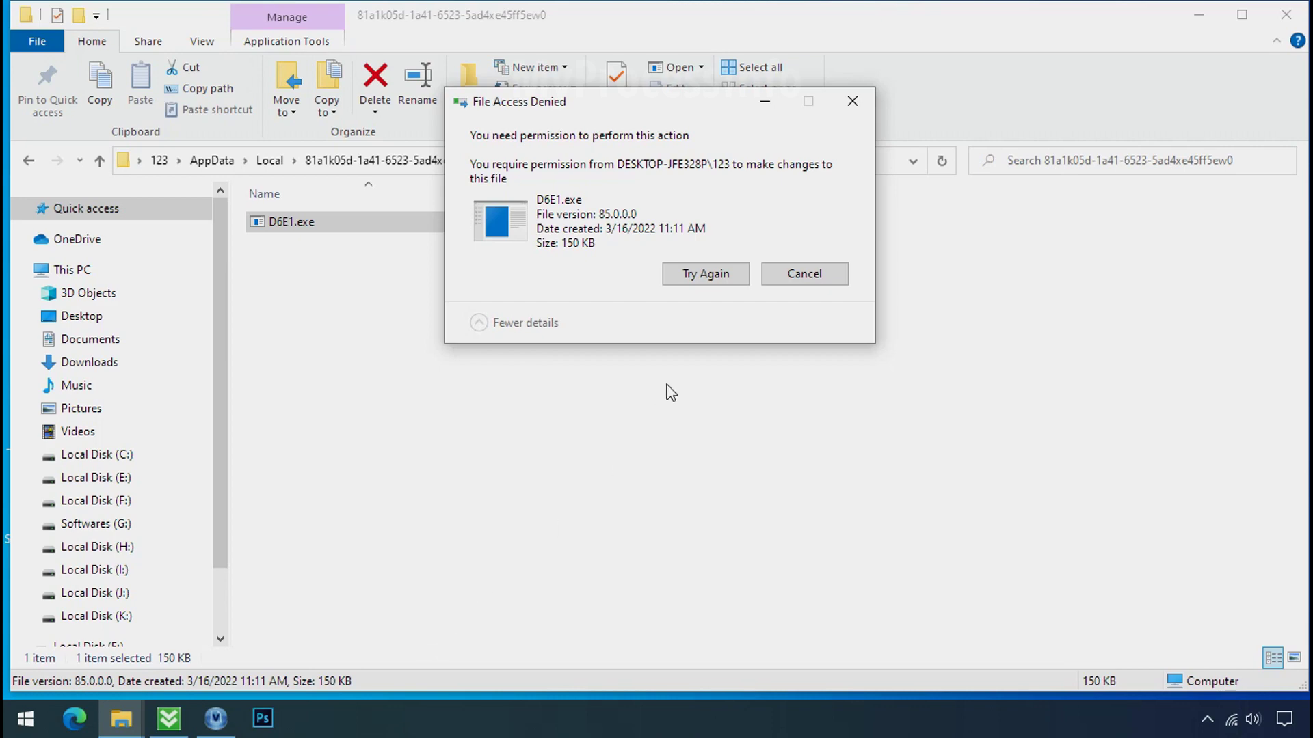
left_click(712, 278)
left_click(709, 280)
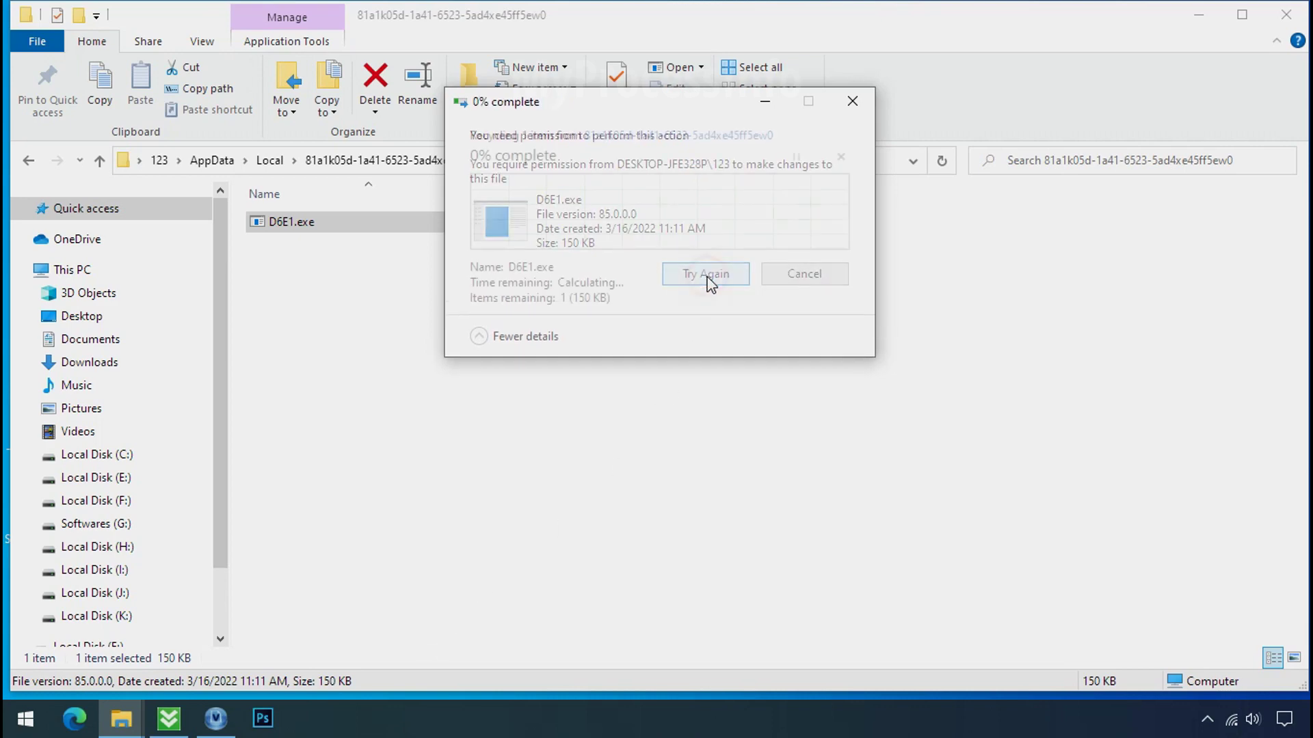
left_click(851, 102)
right_click(504, 227)
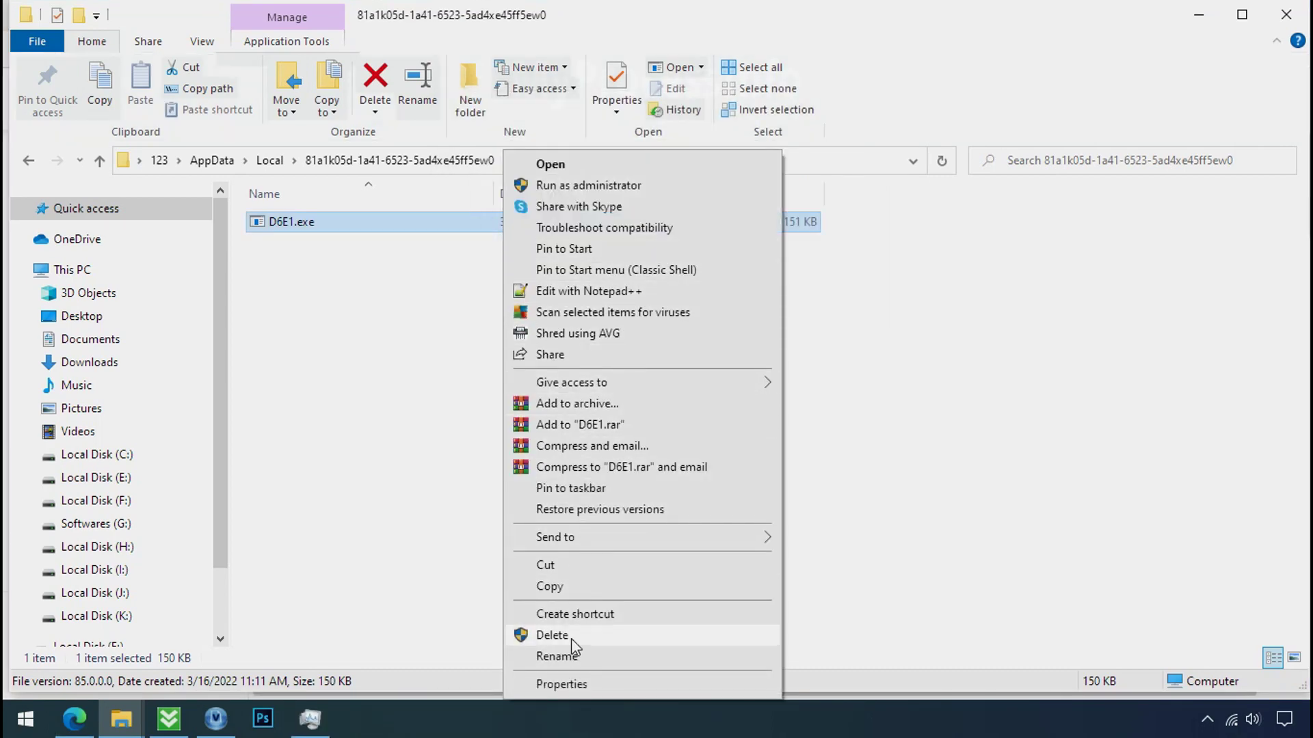
In D6E1.exe's advanced security settings, disable inheritance, converting inherited permissions to explicit ones.
left_click(564, 685)
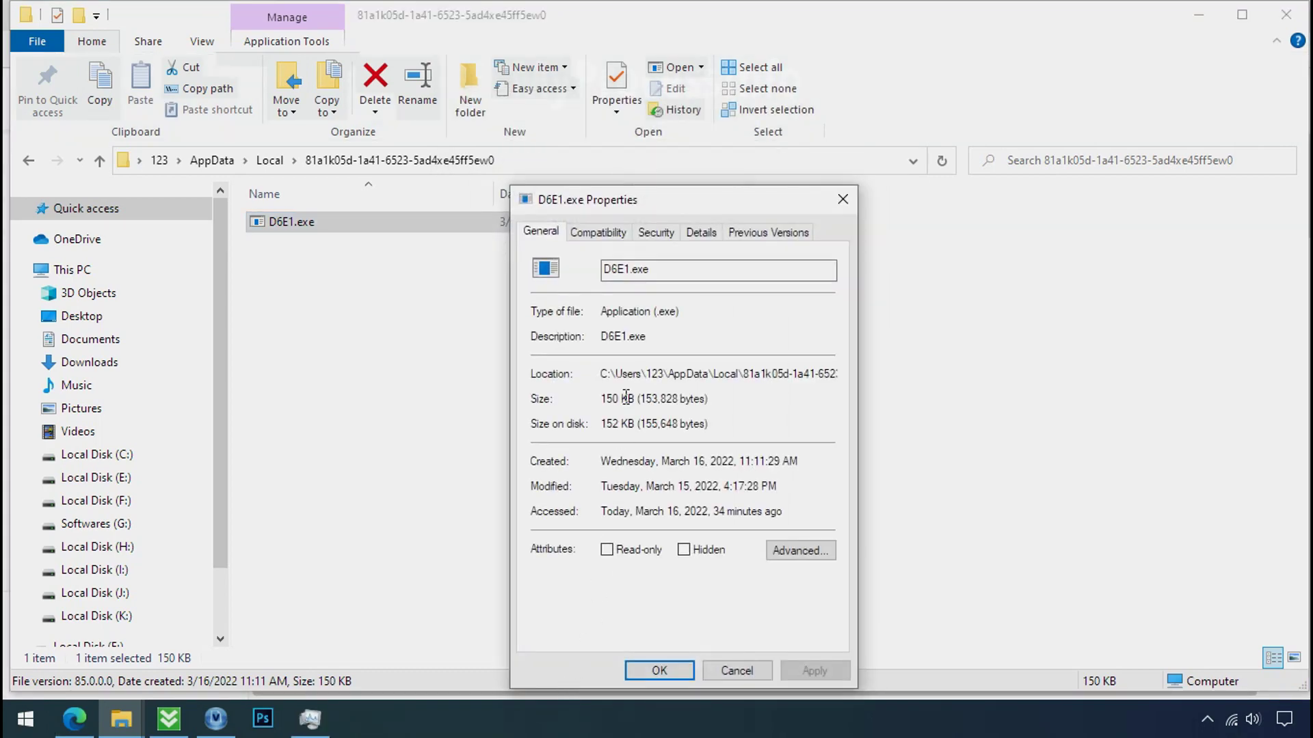
left_click(650, 236)
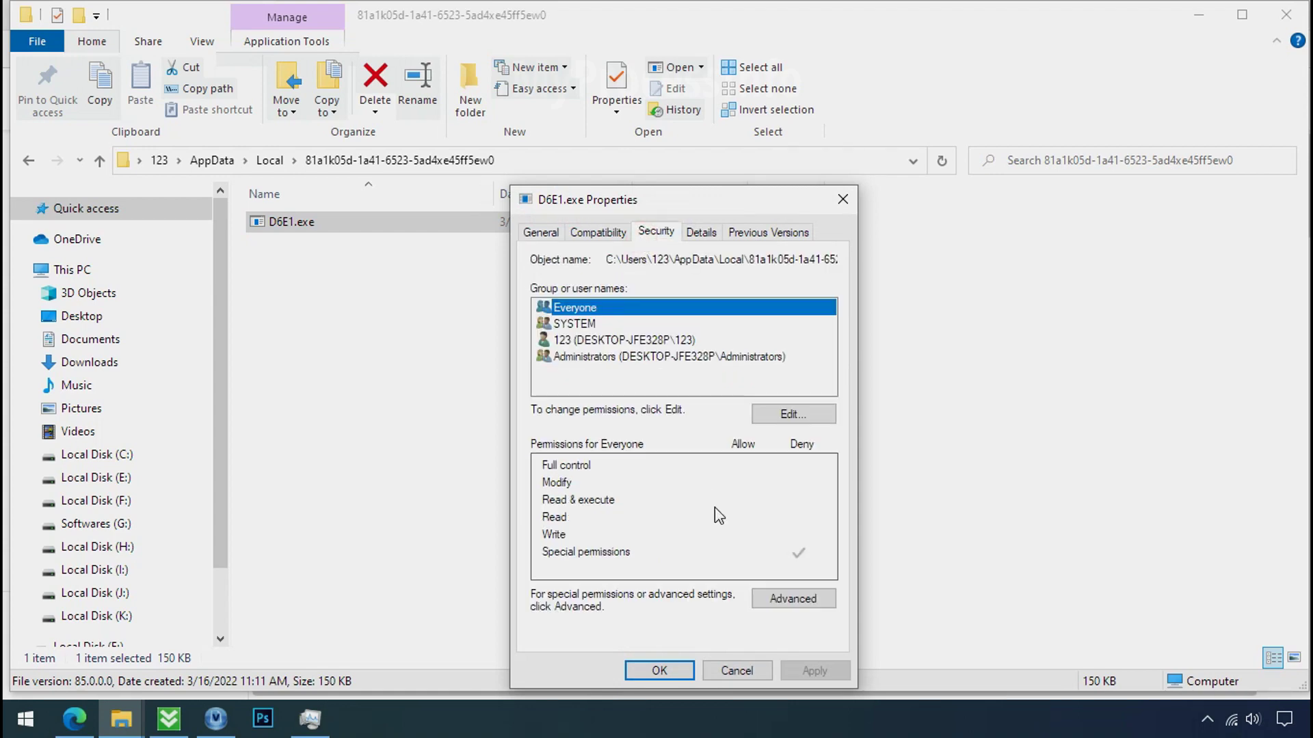
left_click(783, 608)
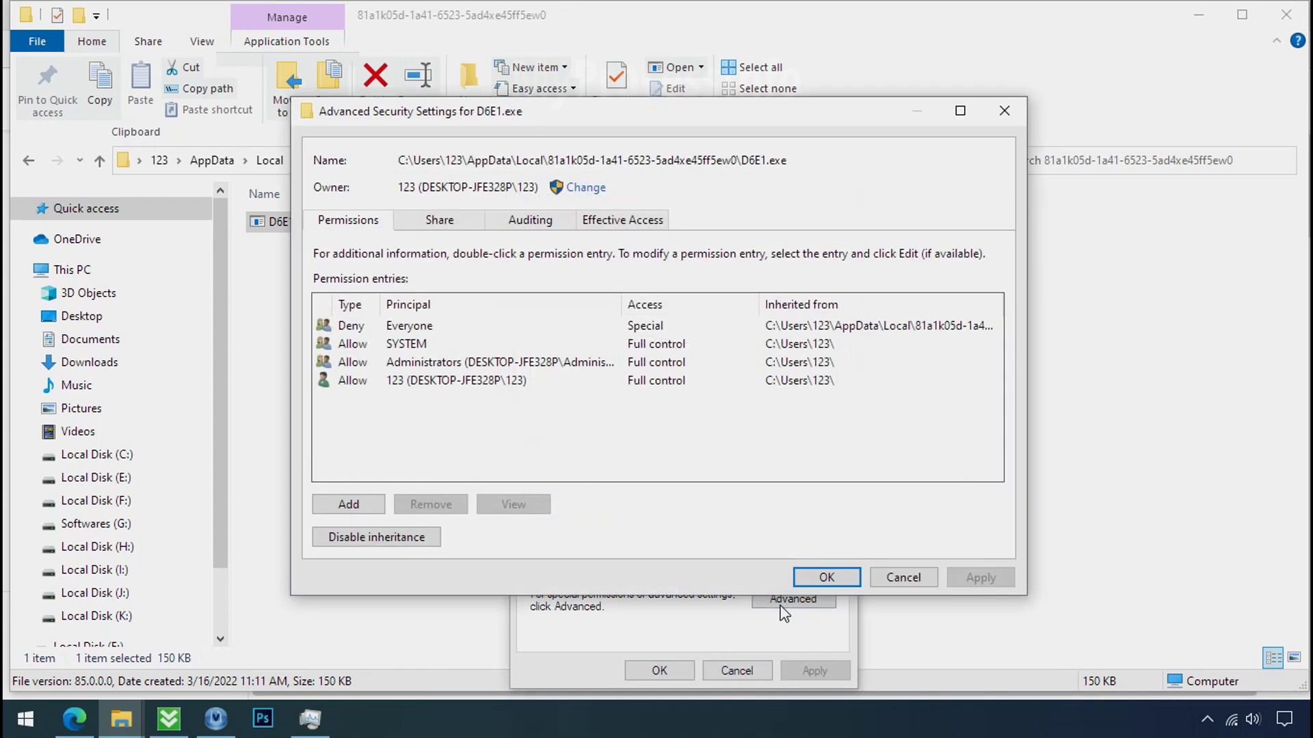
left_click(425, 328)
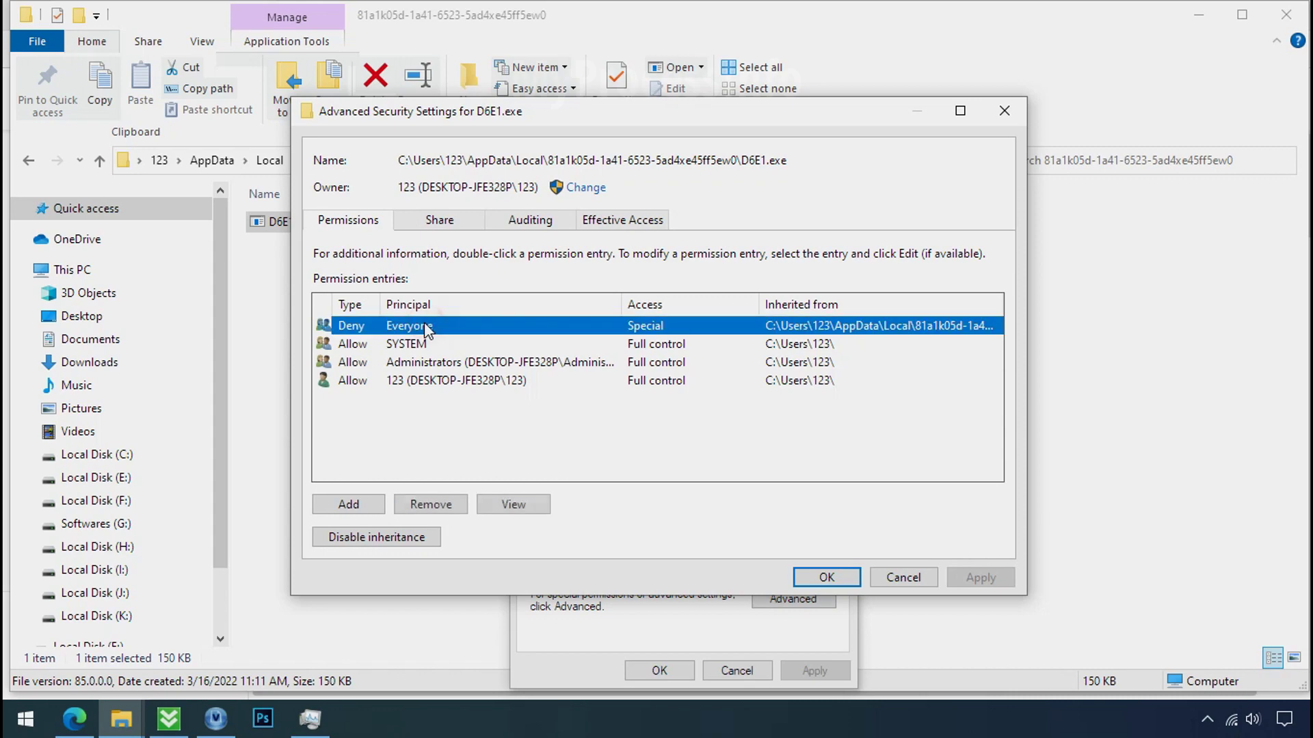
left_click(382, 538)
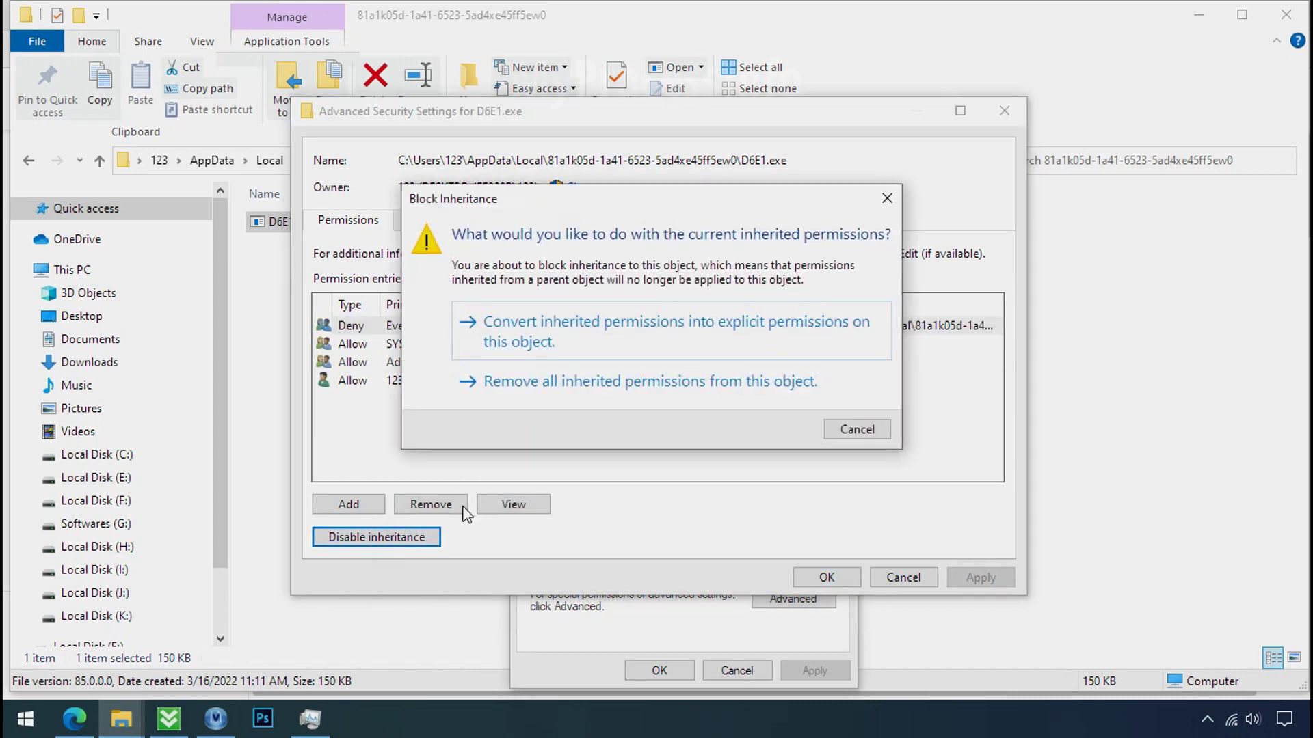
left_click(592, 344)
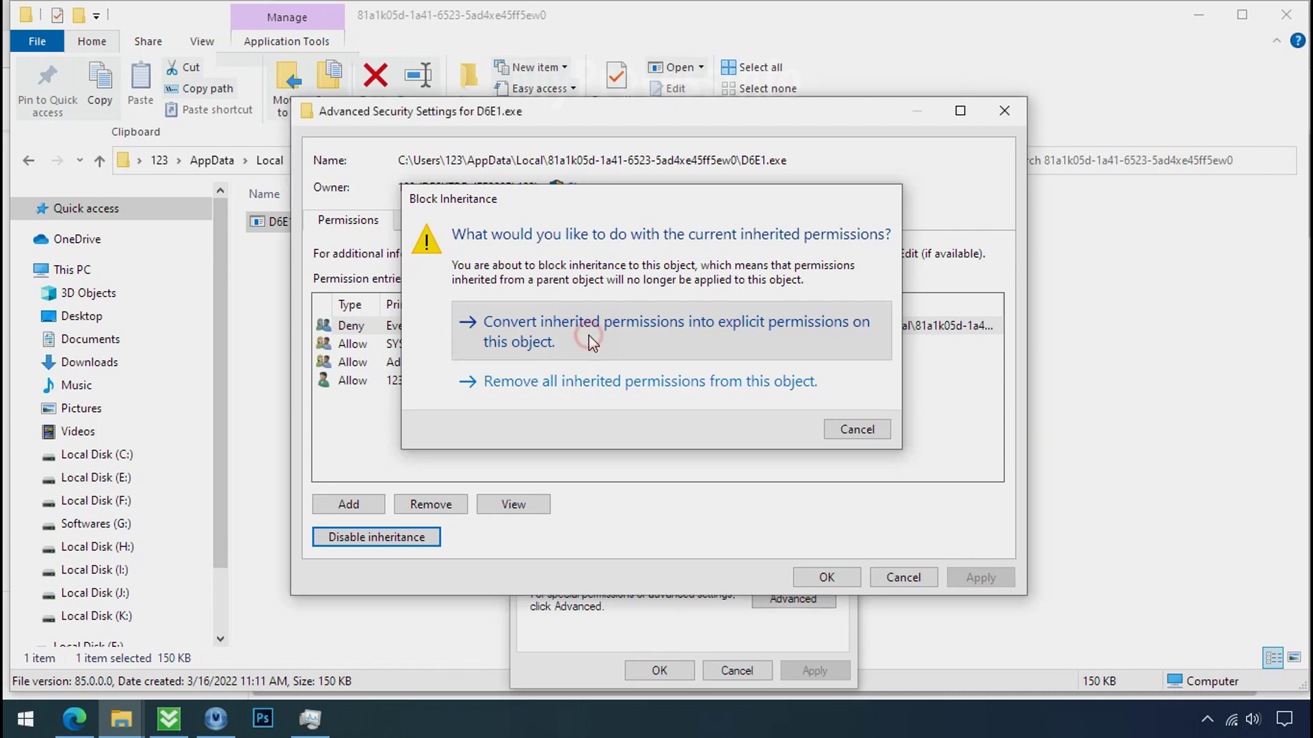
Remove the Deny entry for Everyone and apply the permission changes.
left_click(568, 322)
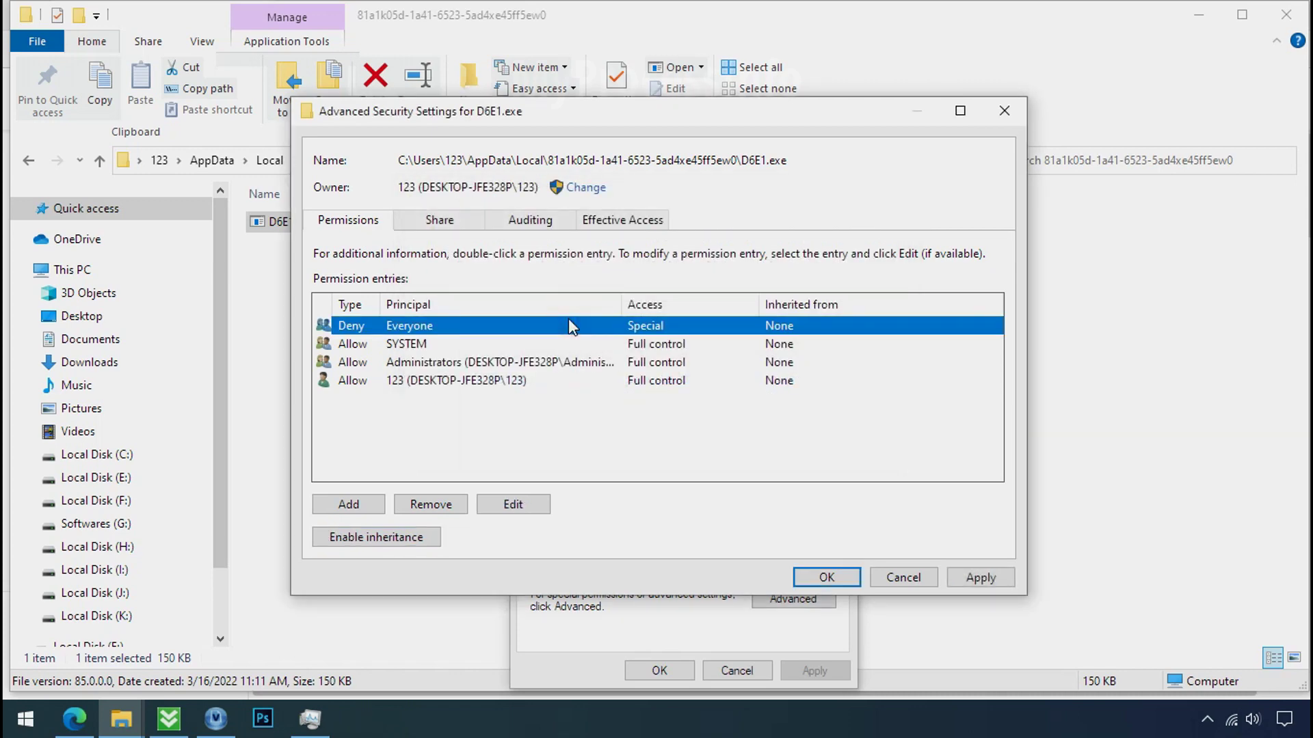
left_click(431, 503)
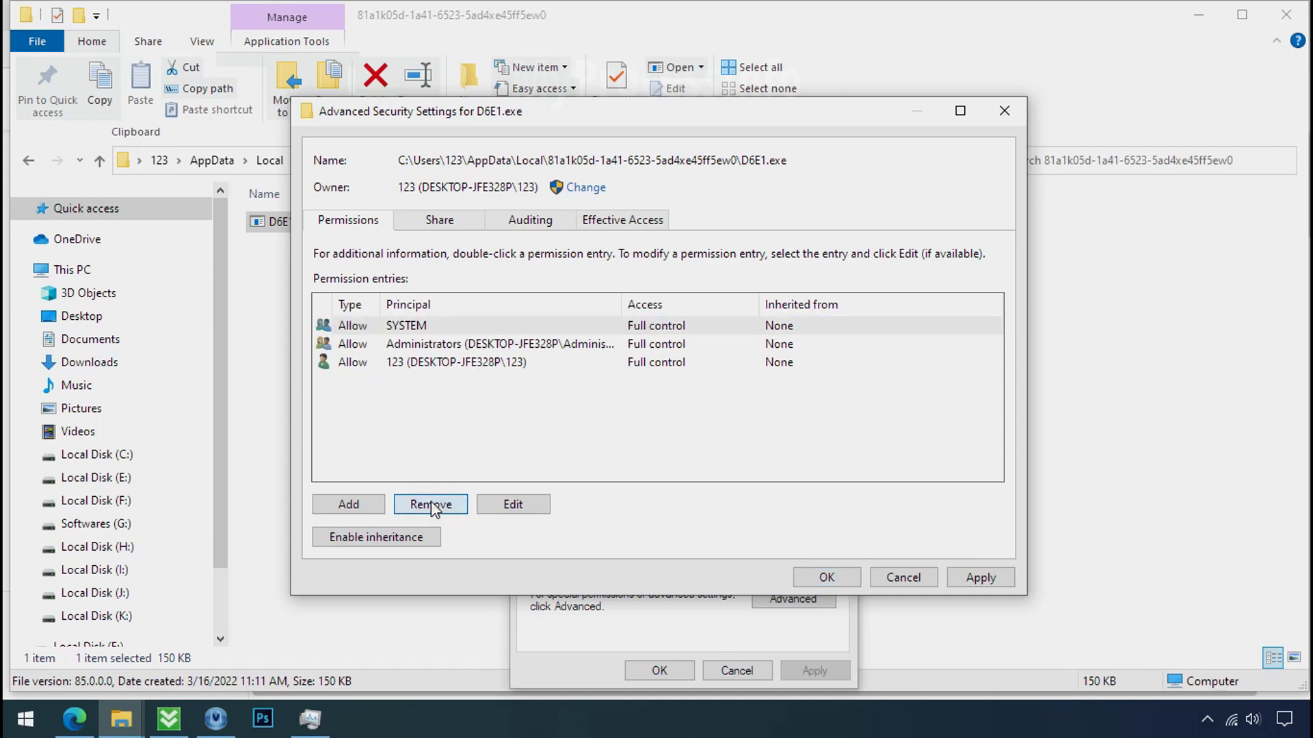
left_click(978, 578)
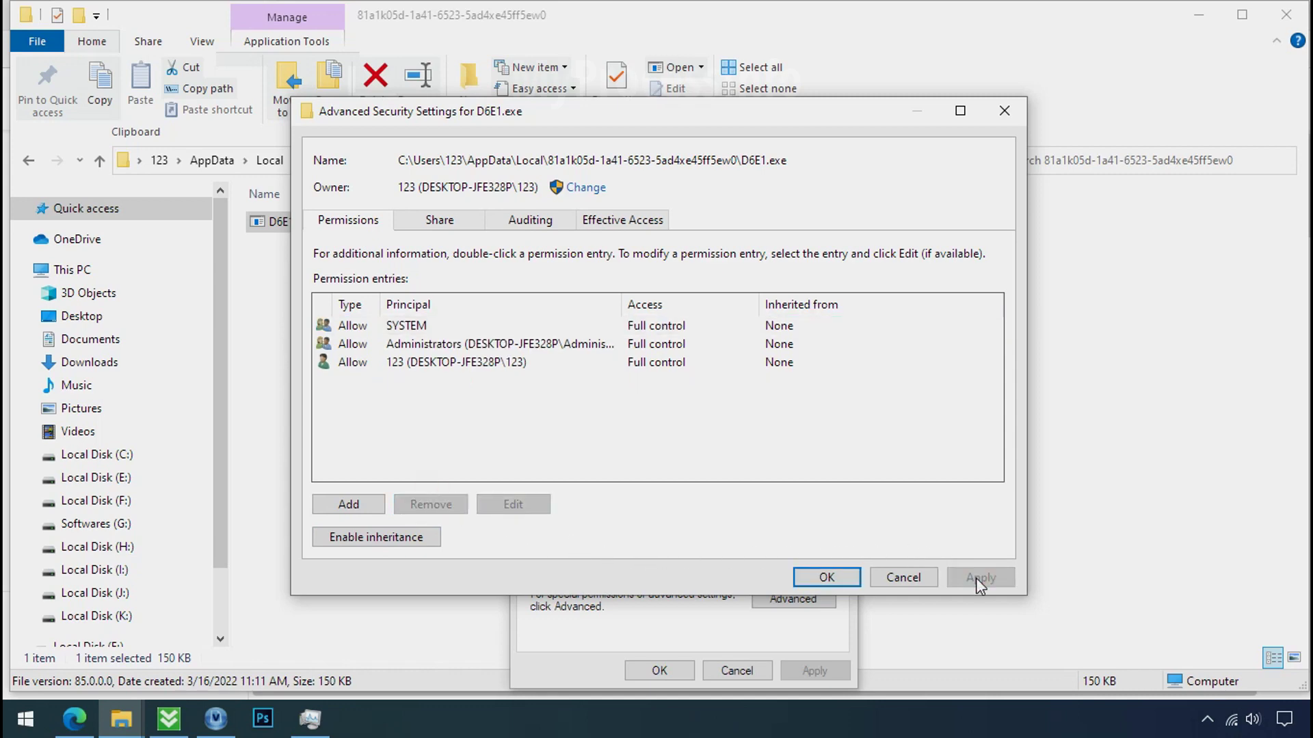
left_click(847, 579)
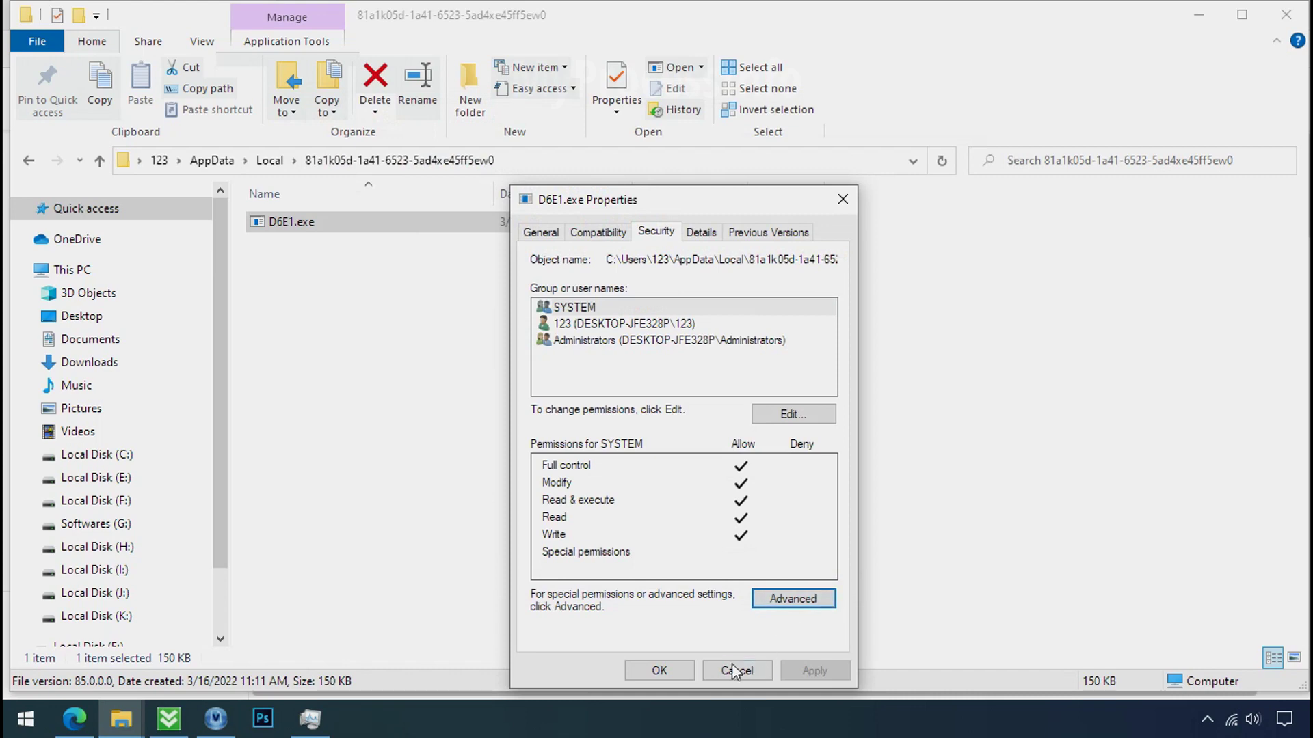
left_click(665, 671)
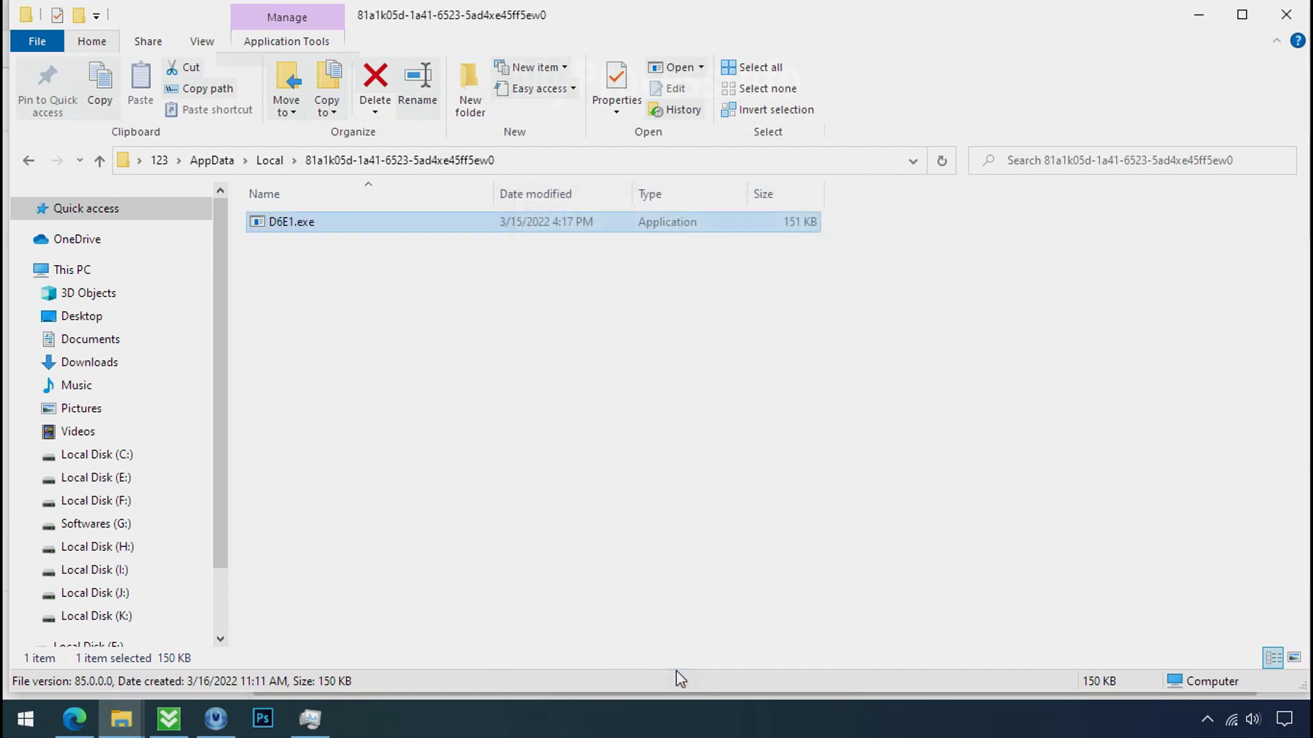
Delete D6E1.exe from the 81a1k05d-1a41-6523-5ad4xe45ff5ew0 folder.
right_click(316, 227)
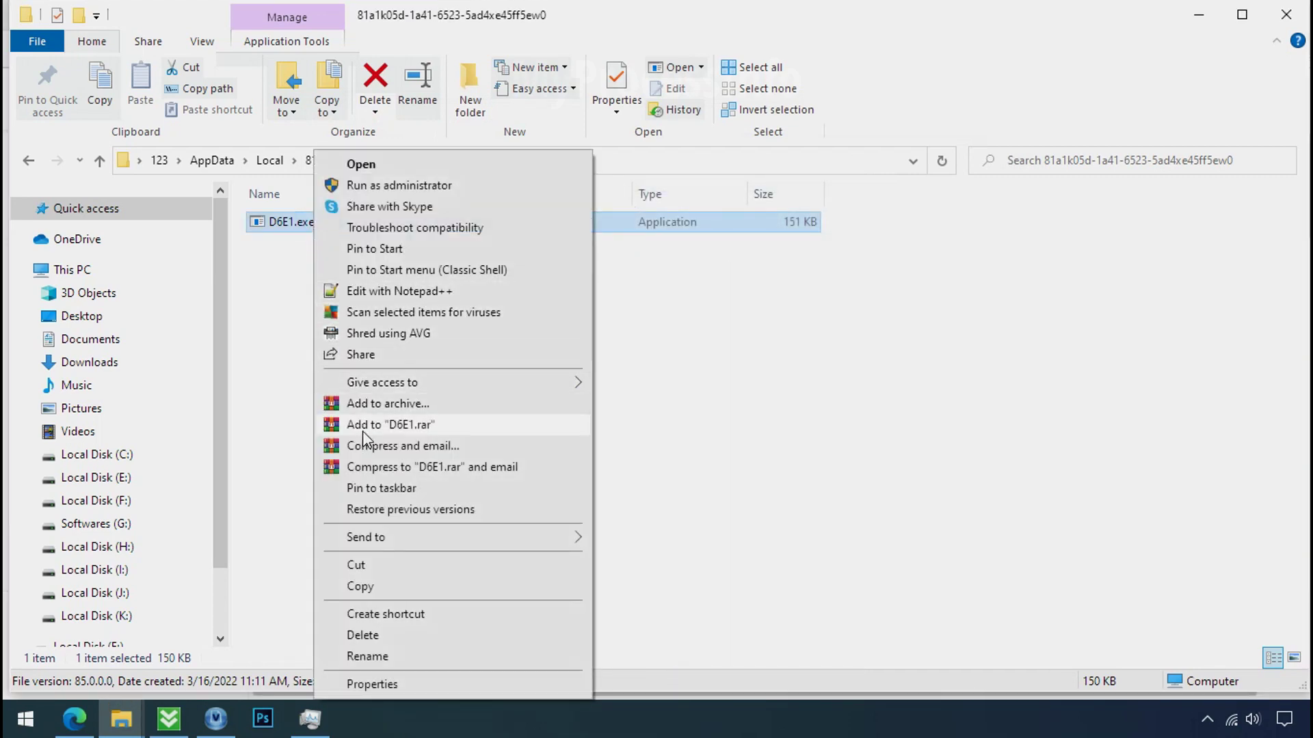
left_click(400, 638)
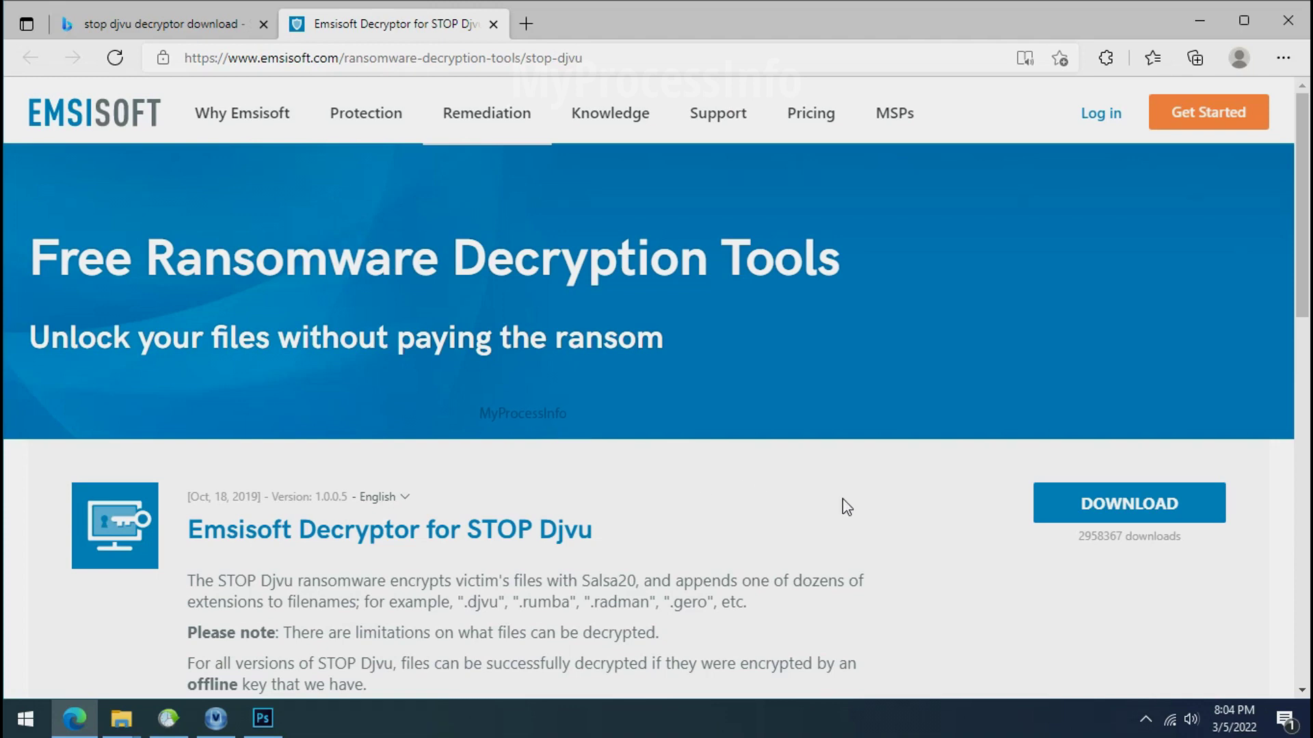
Close Edge once the decrypt_STOPDjvu.exe decryptor has finished downloading.
scroll(862, 509, "down", 1)
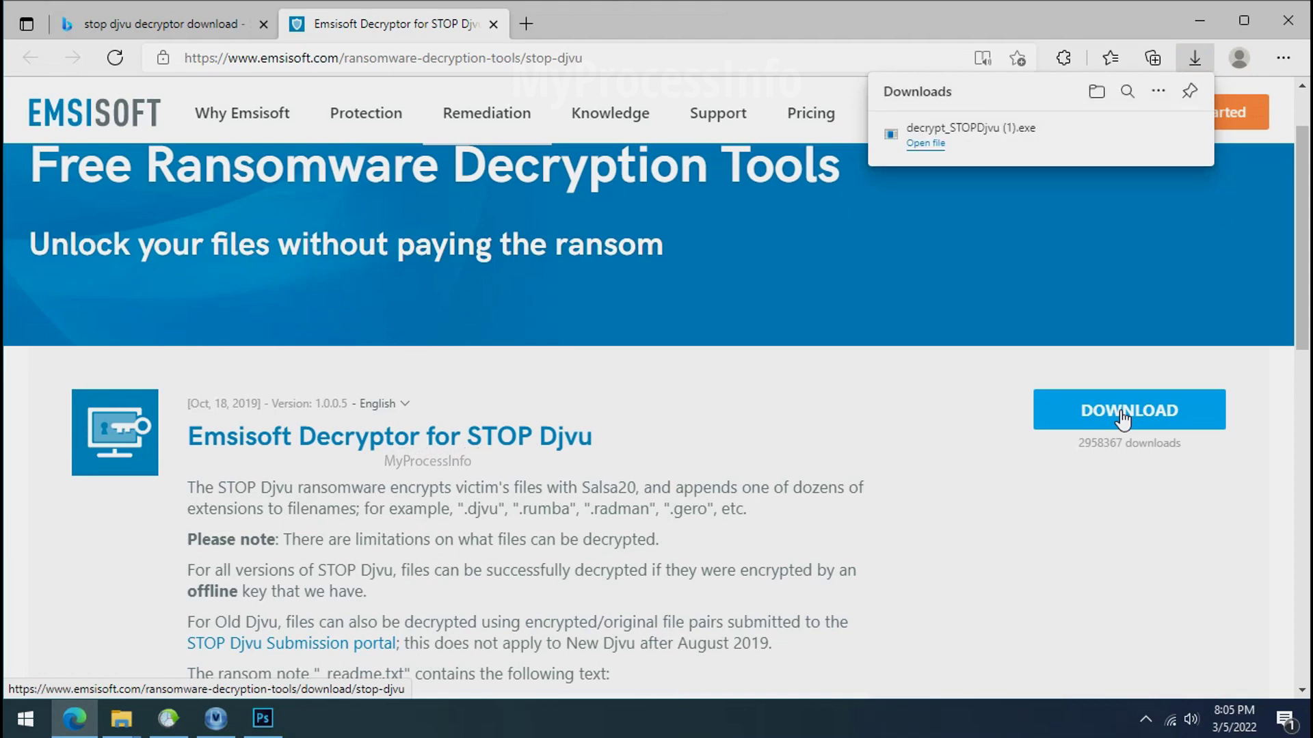
left_click(1279, 26)
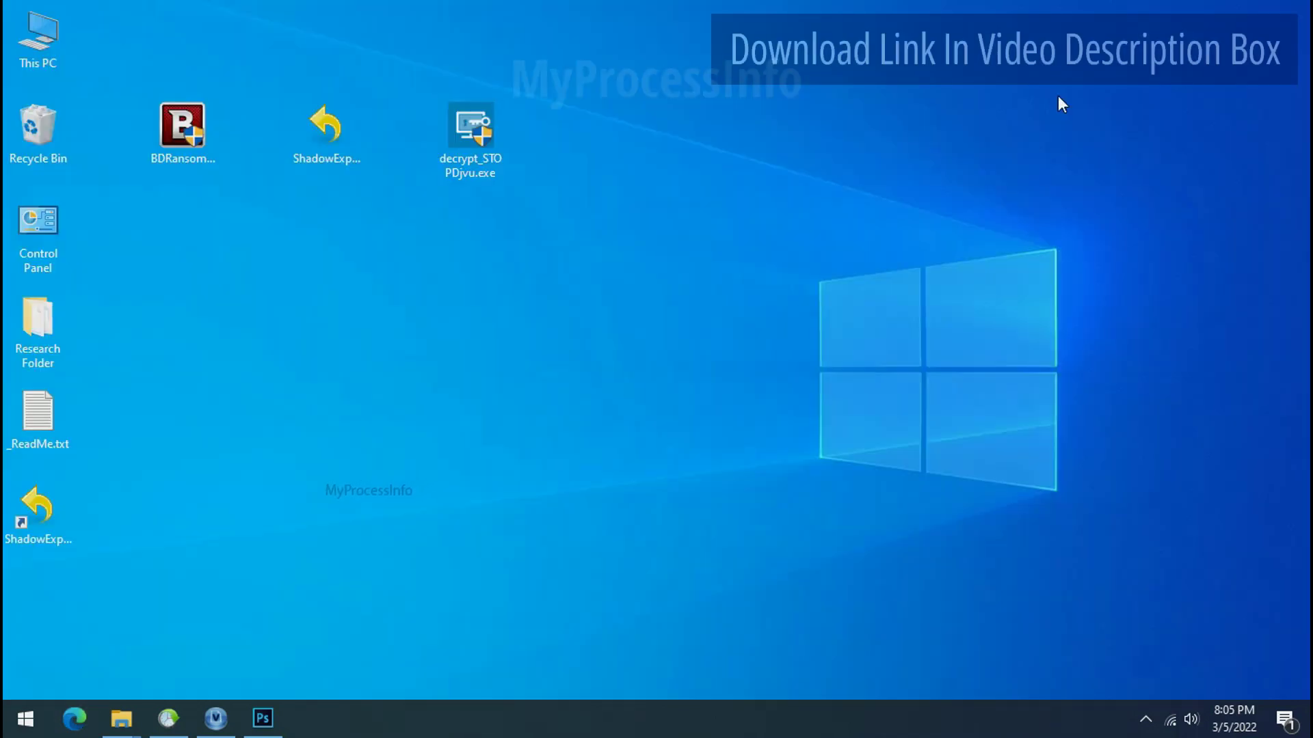
double_click(482, 136)
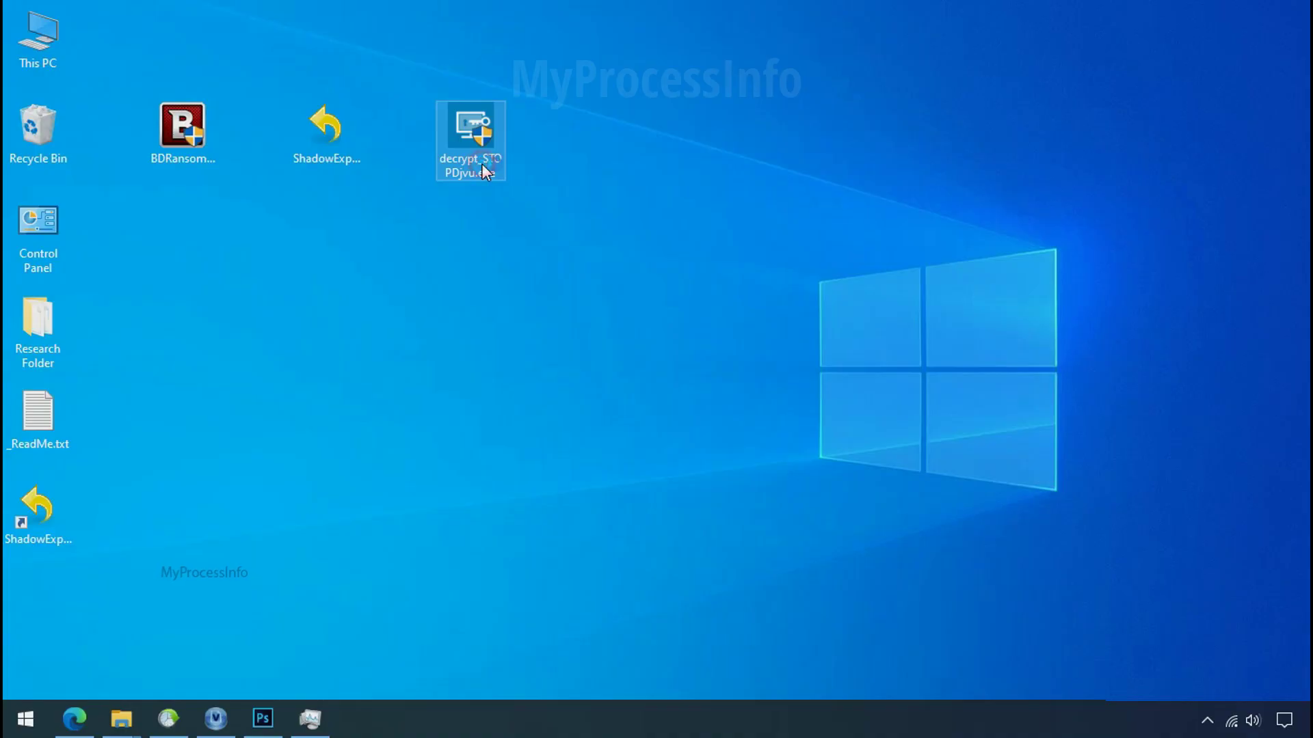
Launch the STOP Djvu decryptor and accept its license terms and disclaimer.
double_click(482, 163)
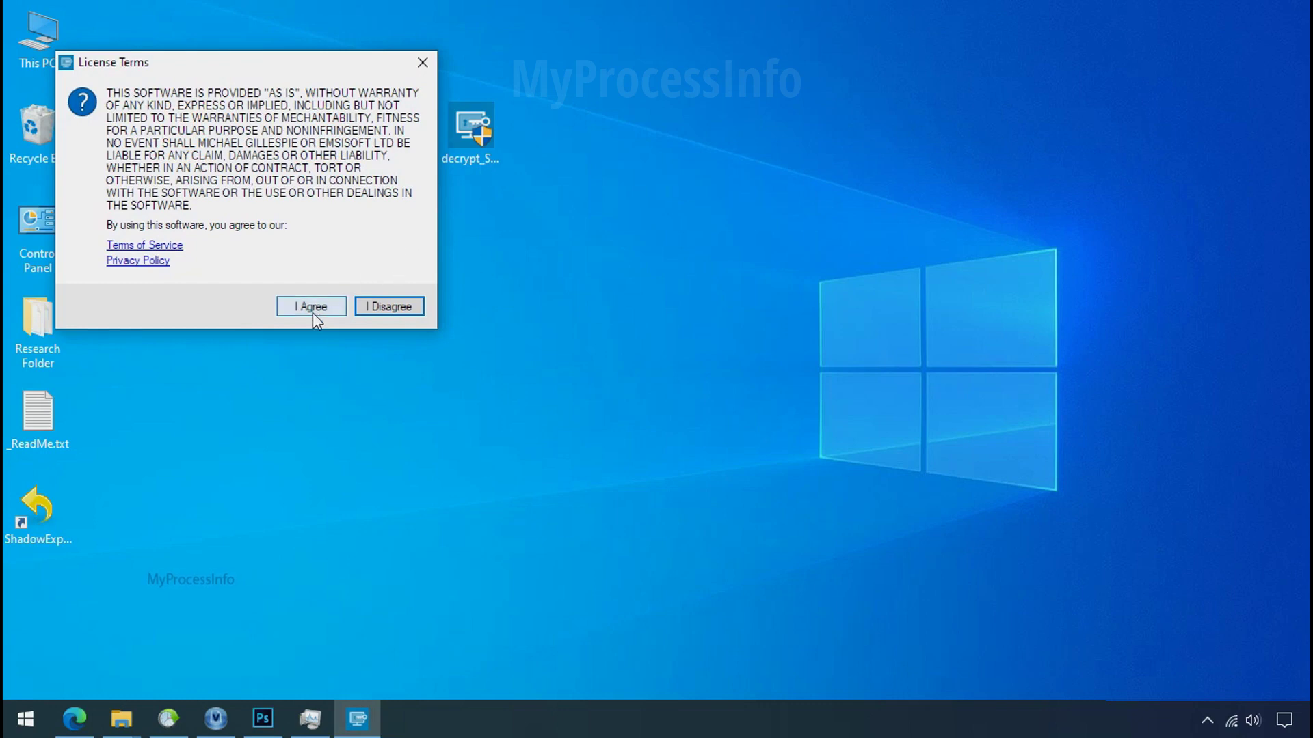
left_click(313, 308)
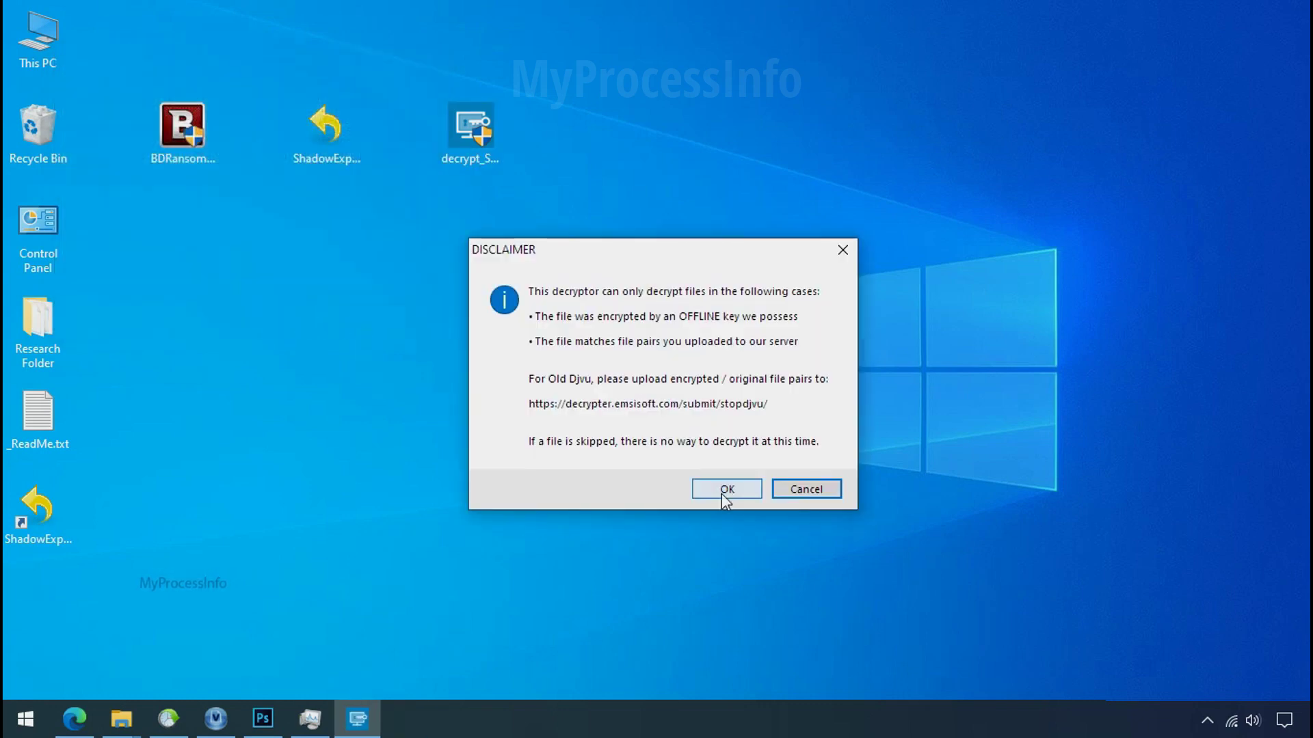
left_click(726, 489)
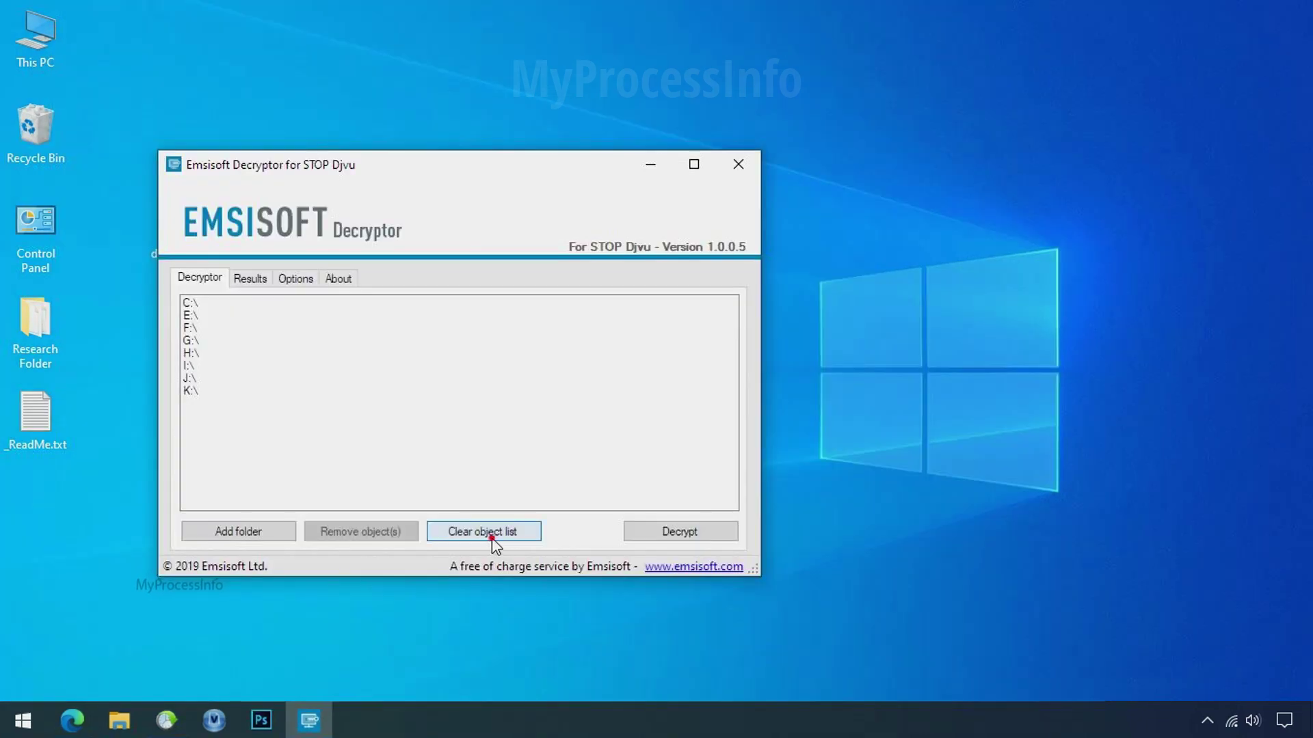
Replace the object list with the desktop Research Folder and run Decrypt.
left_click(492, 538)
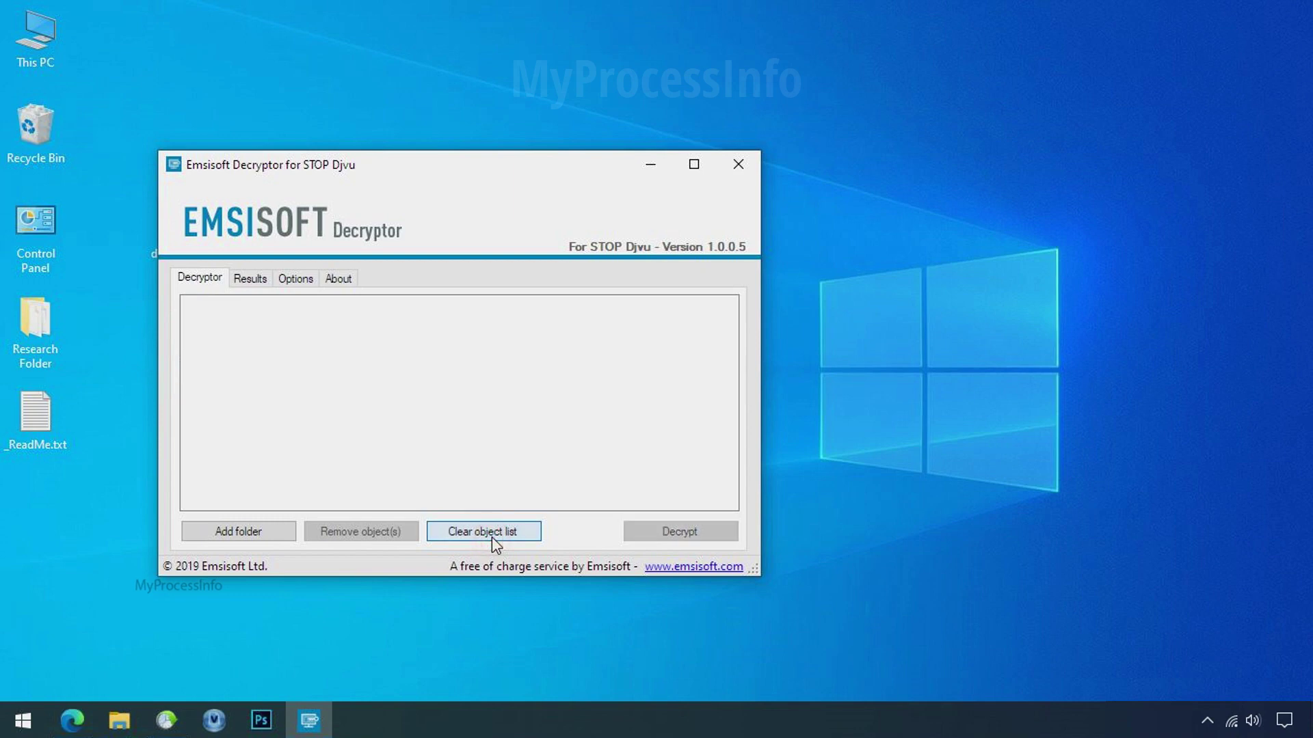
left_click(239, 533)
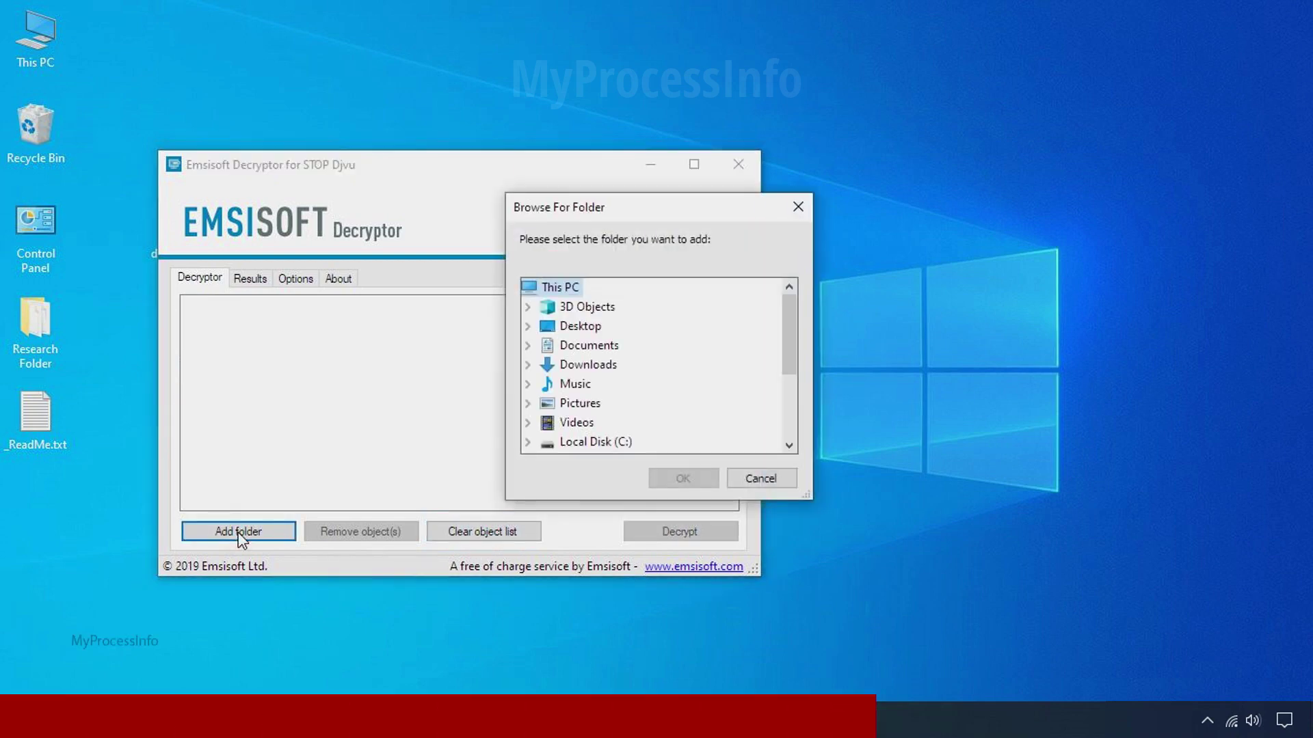
double_click(592, 333)
left_click(602, 345)
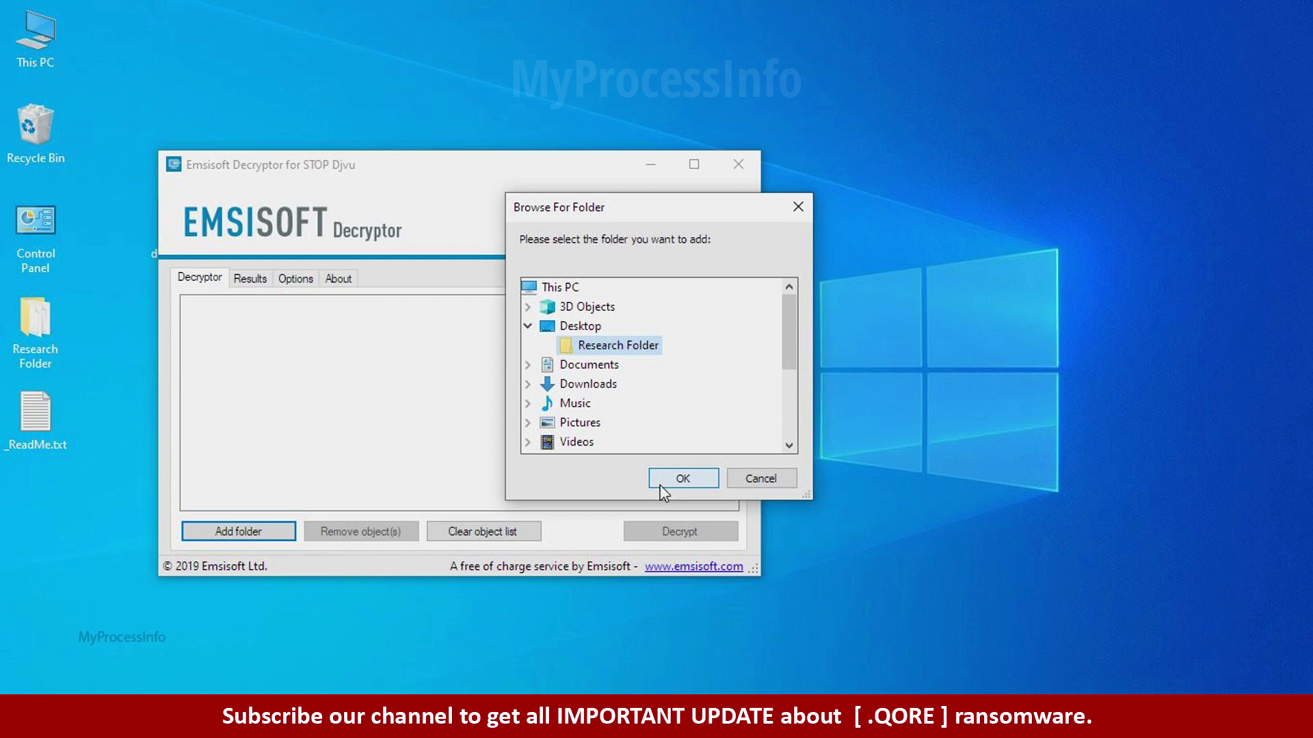
left_click(660, 482)
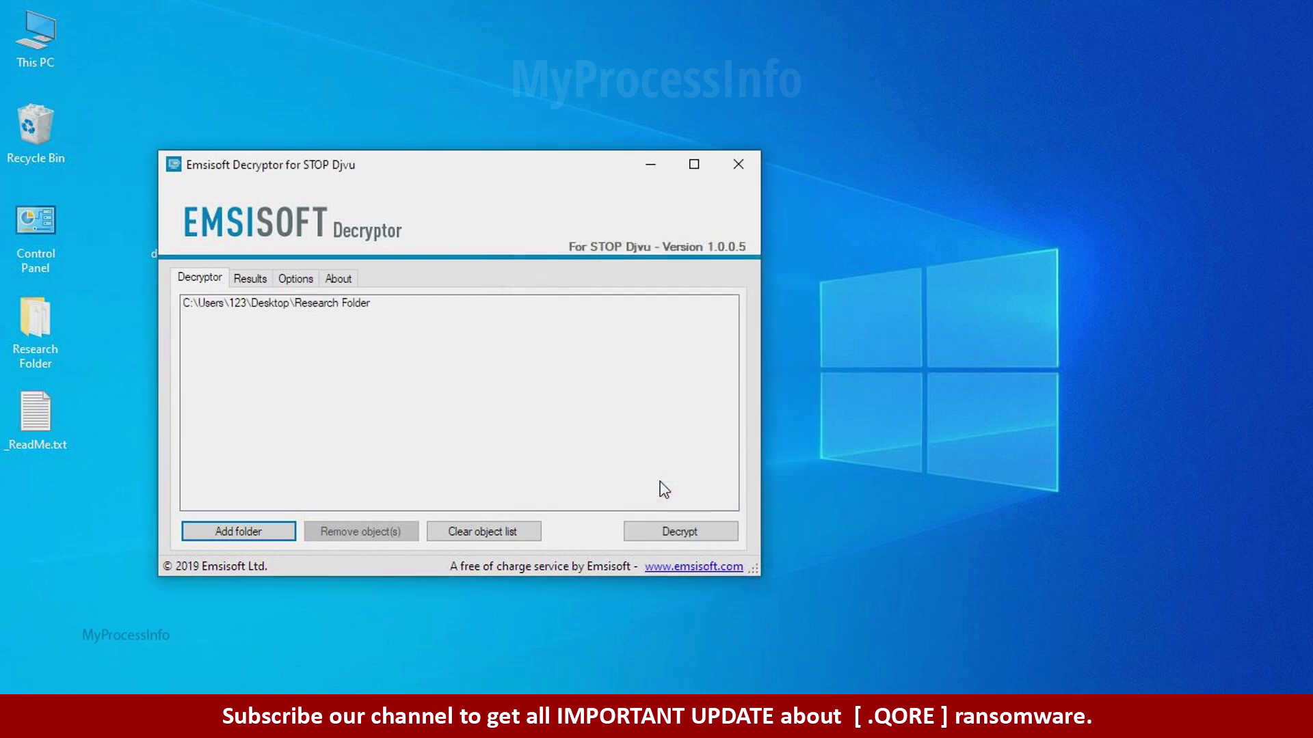
left_click(680, 537)
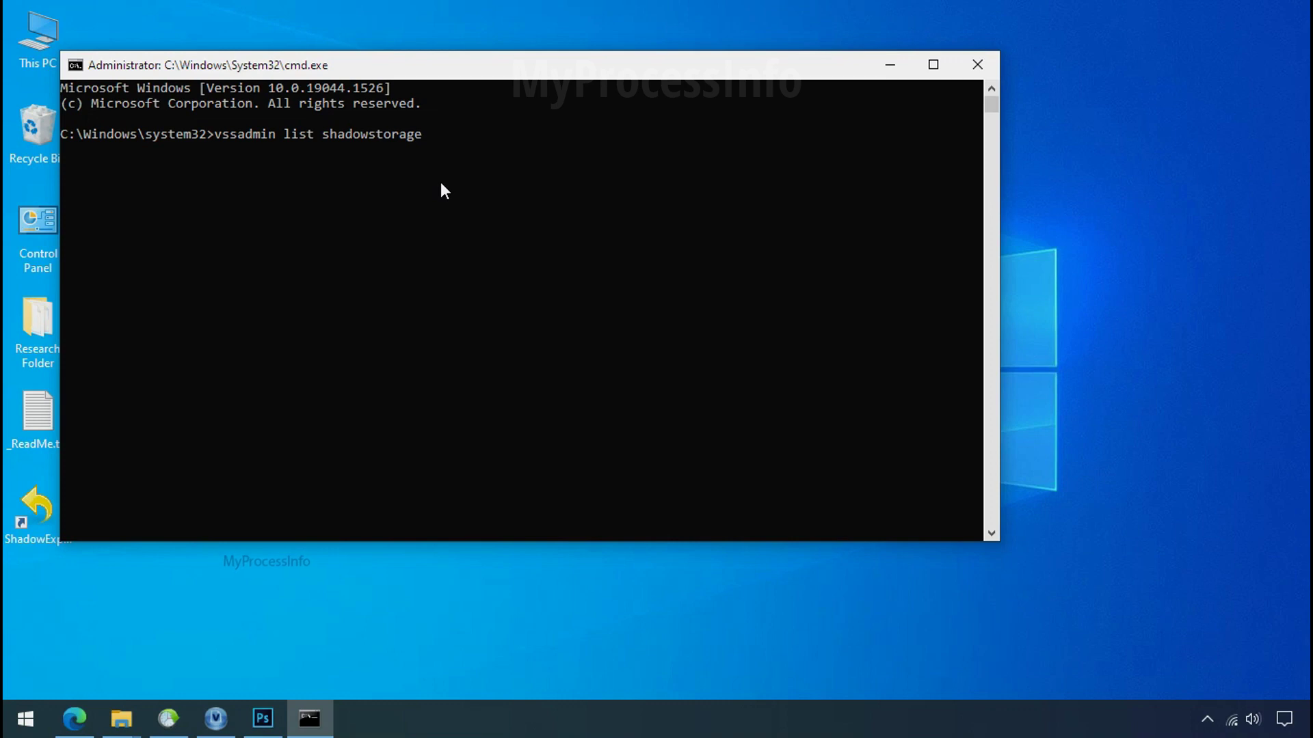
Run 'vssadmin list shadowstorage' to show C: using 2.99 GB of shadow storage.
key("Return")
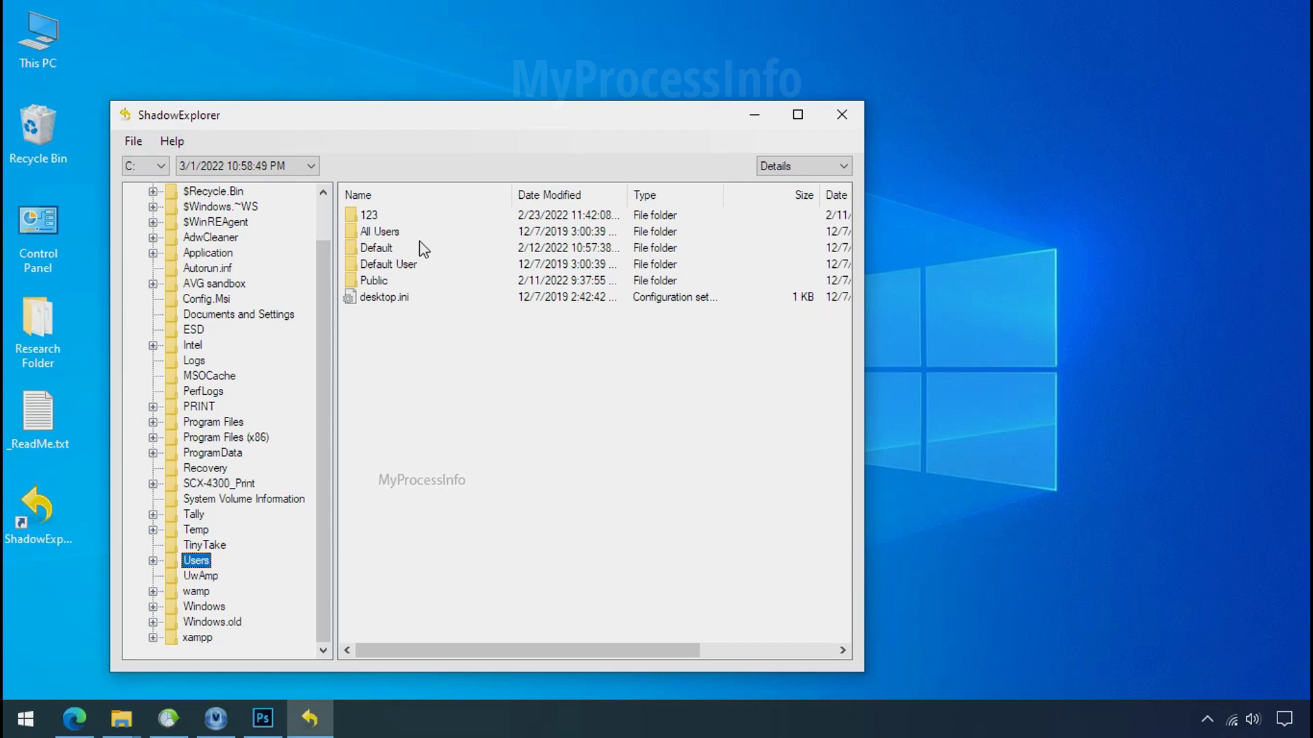
Begin exporting the snapshot Desktop's Research Folder and download the ShadowExplorer 0.9 installer.
double_click(374, 214)
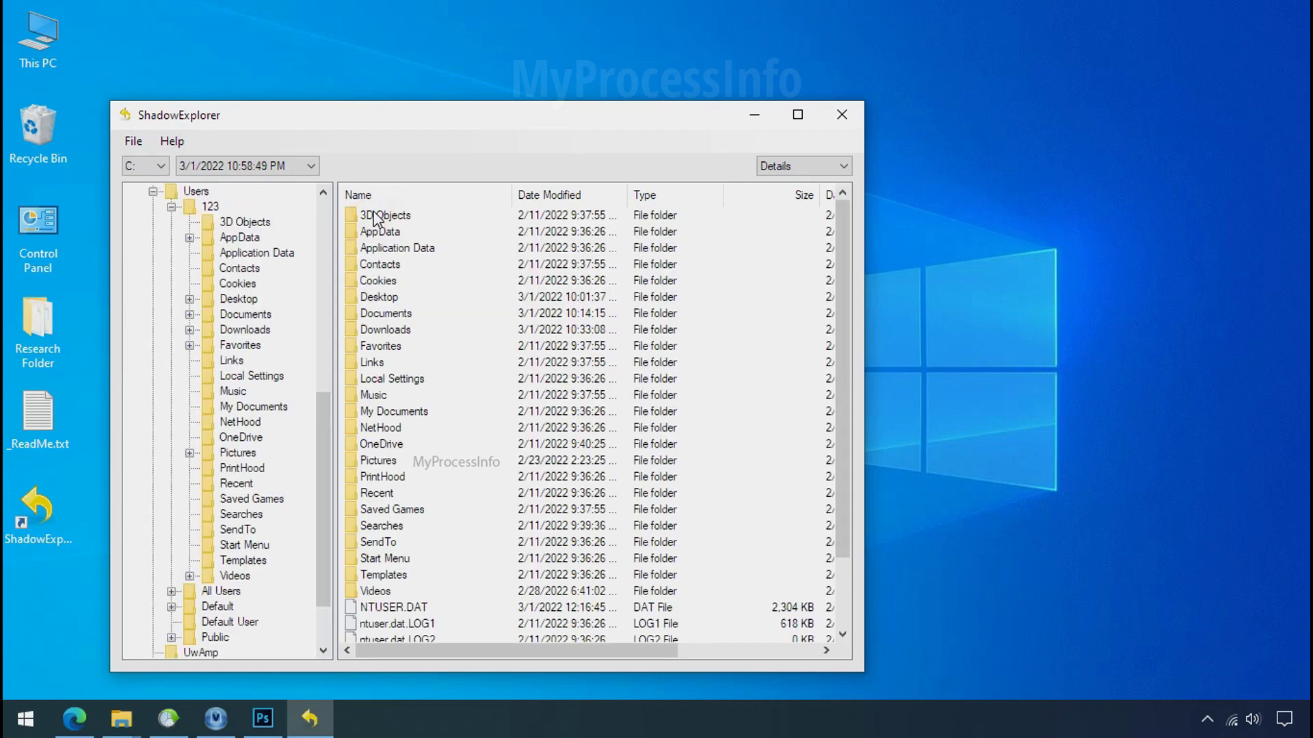
double_click(384, 297)
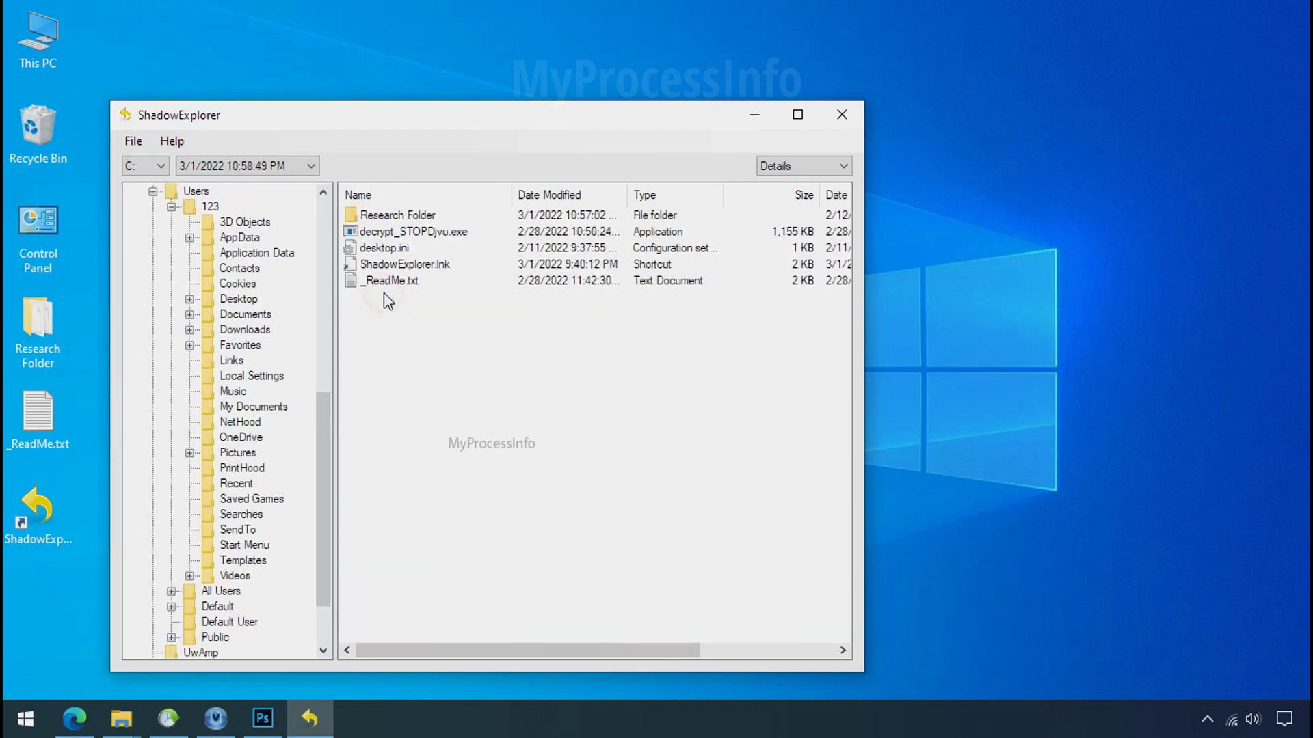
right_click(414, 216)
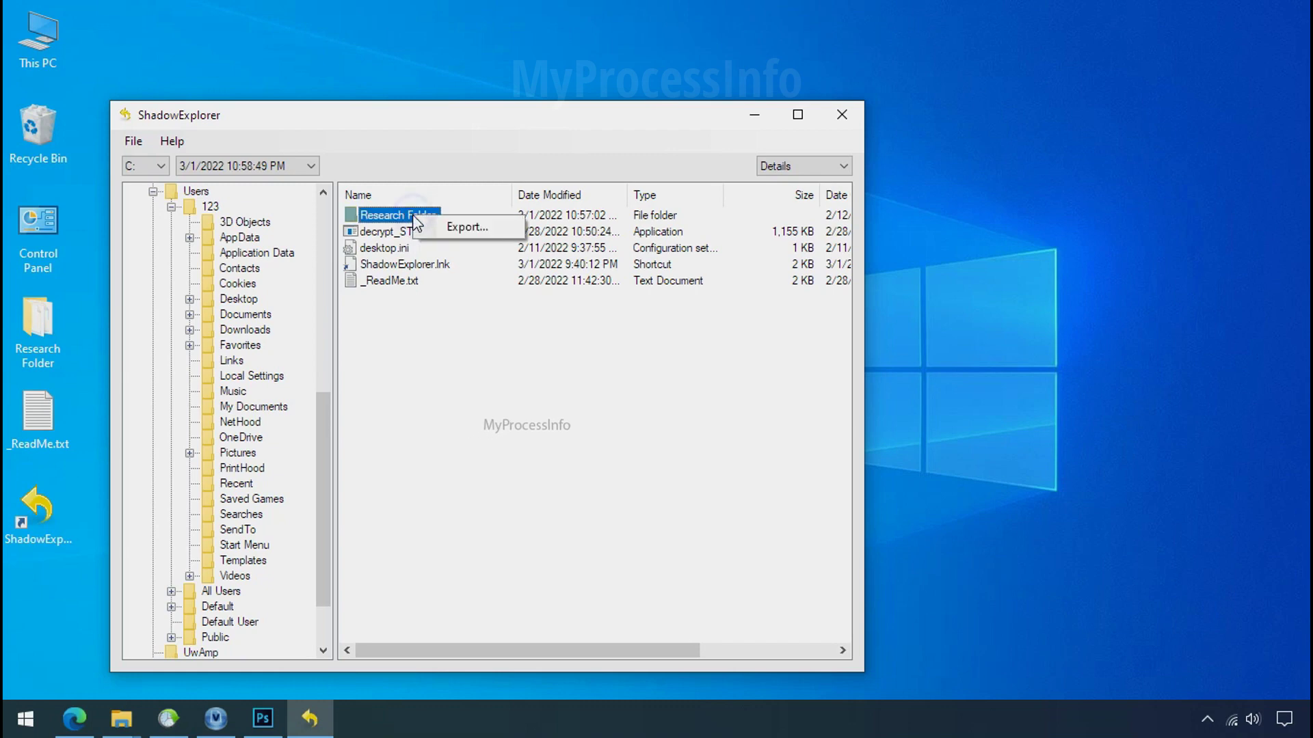
left_click(432, 229)
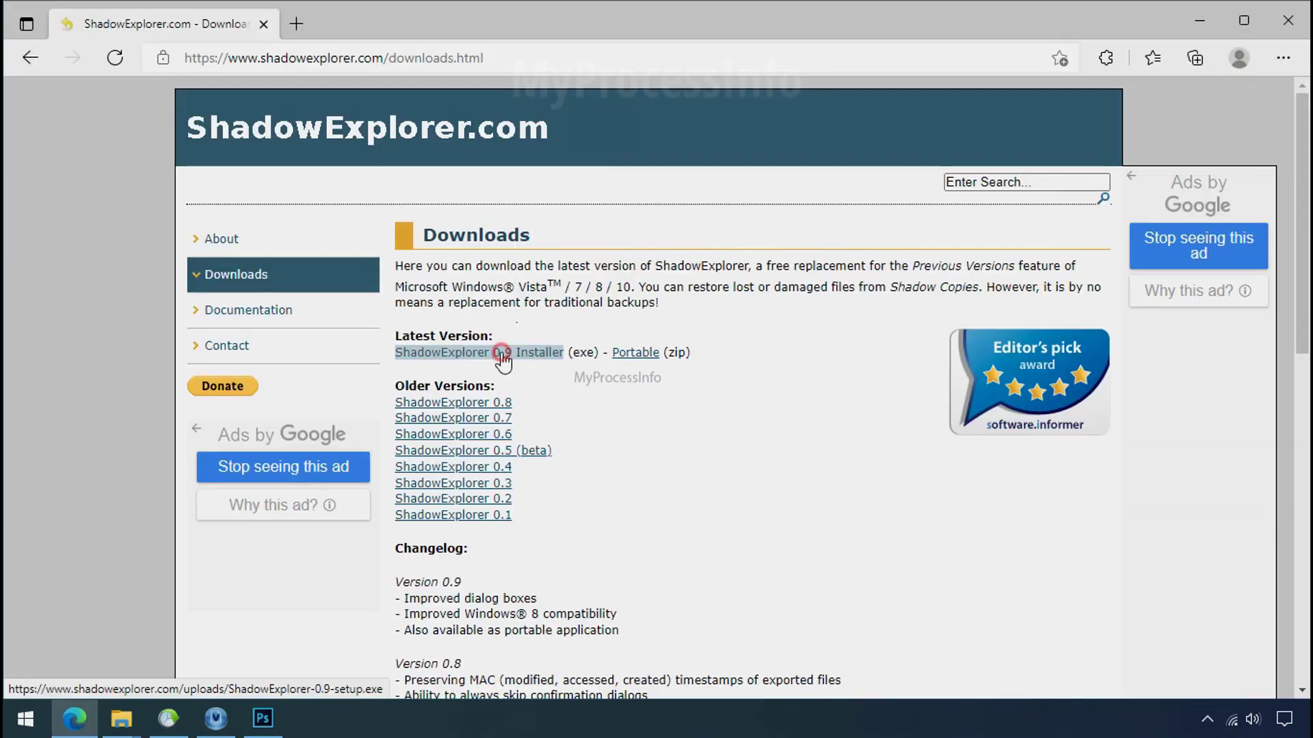
left_click(503, 353)
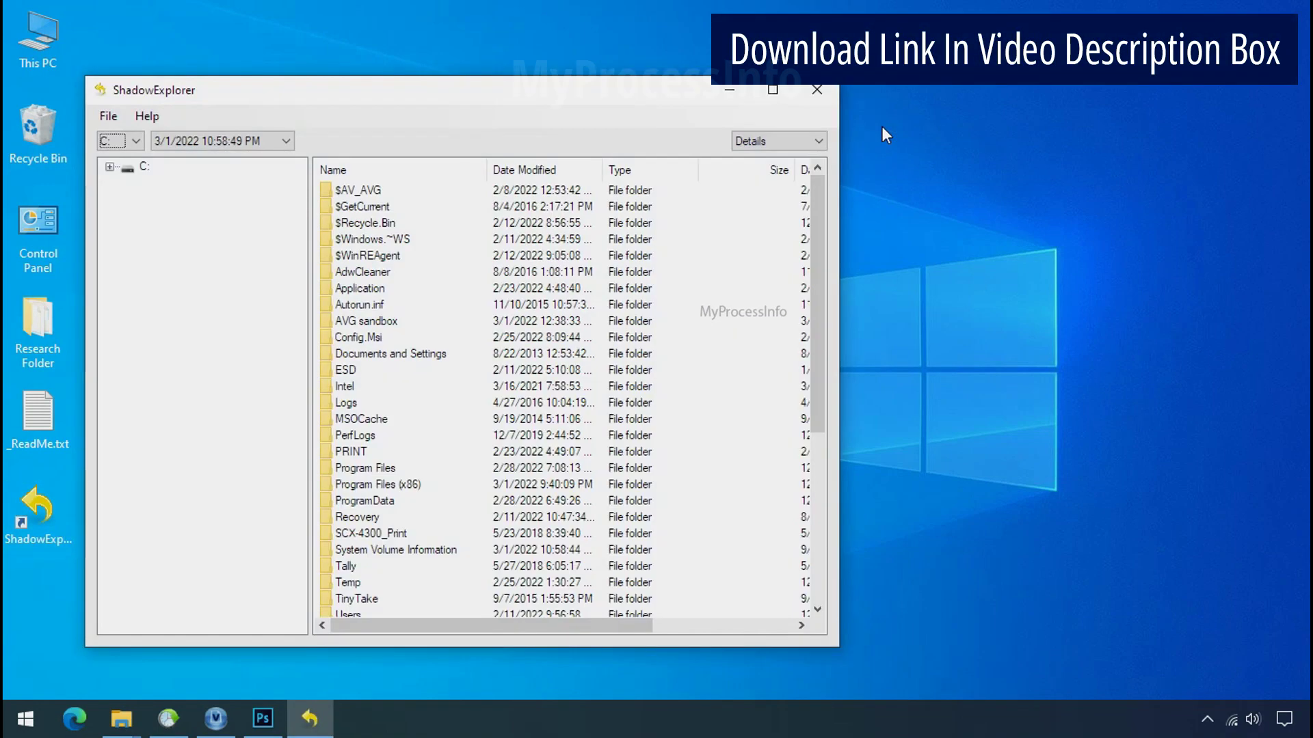
Browse drive C: at the 3/1/2022 10:58:49 PM snapshot.
left_click(136, 141)
left_click(126, 158)
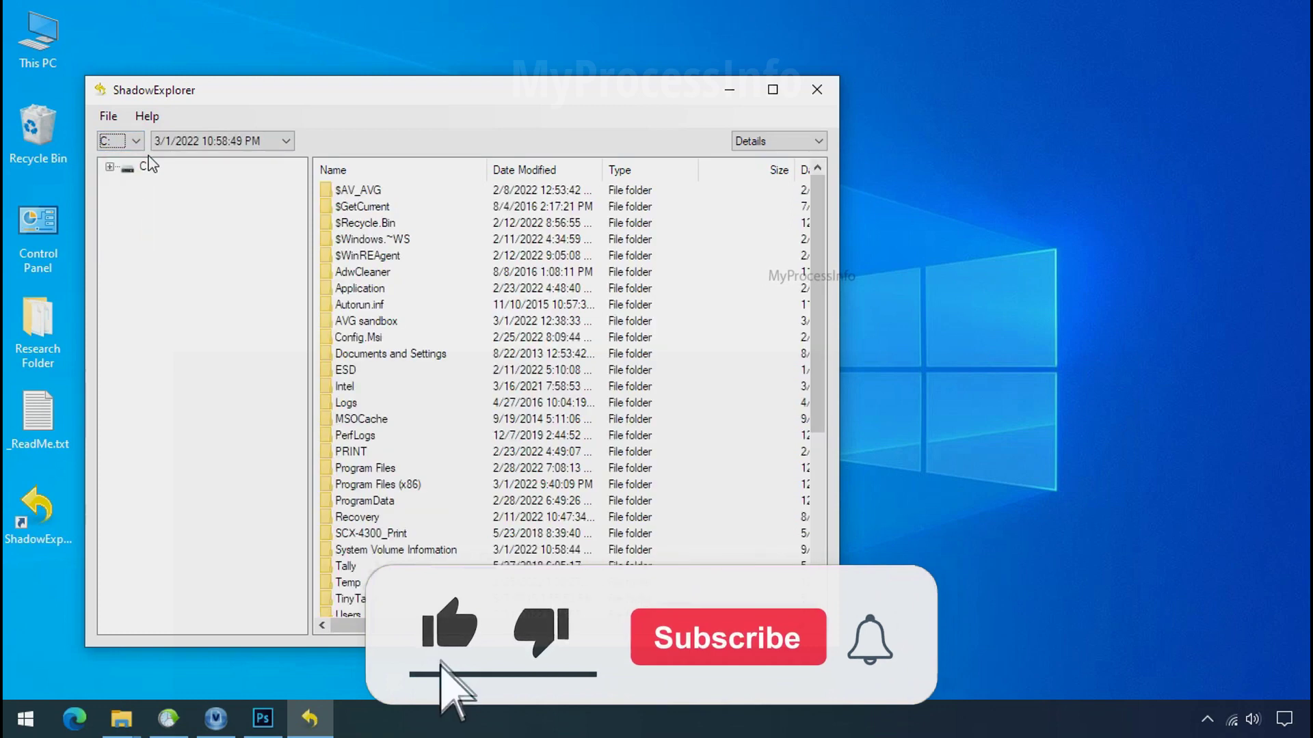
left_click(253, 142)
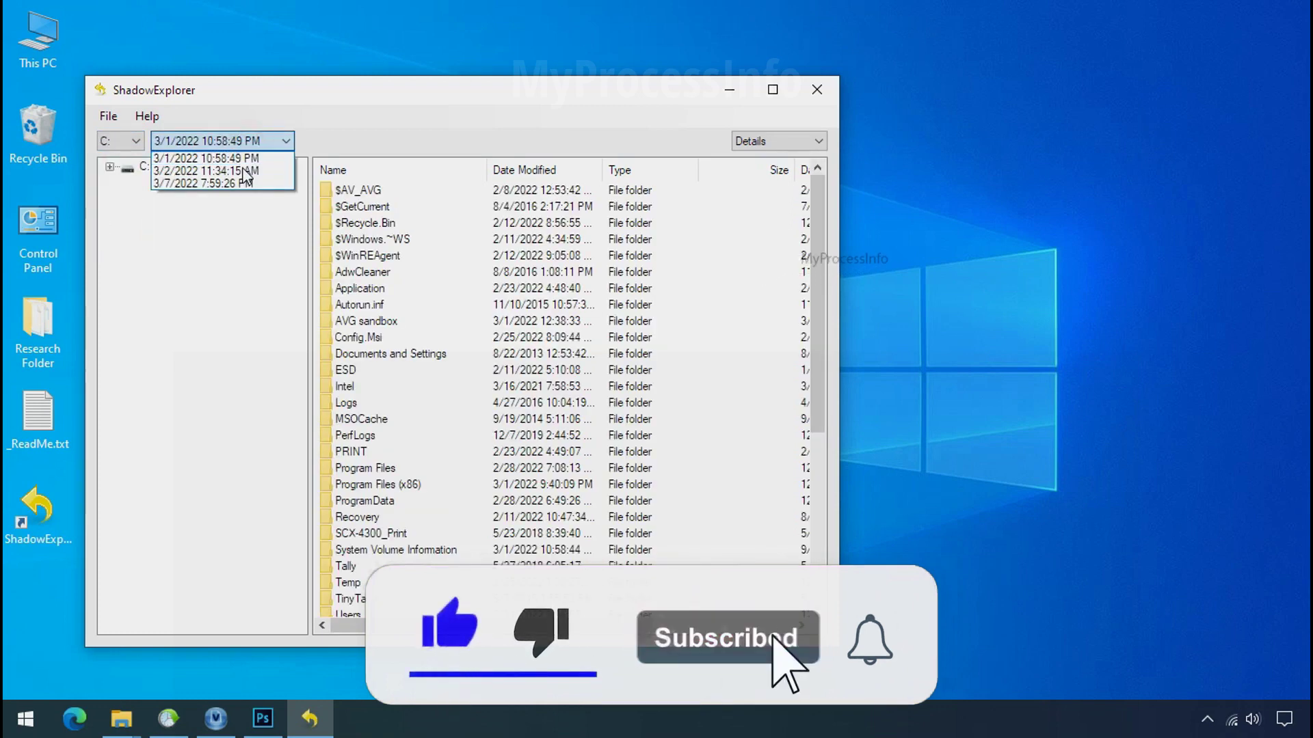
left_click(238, 159)
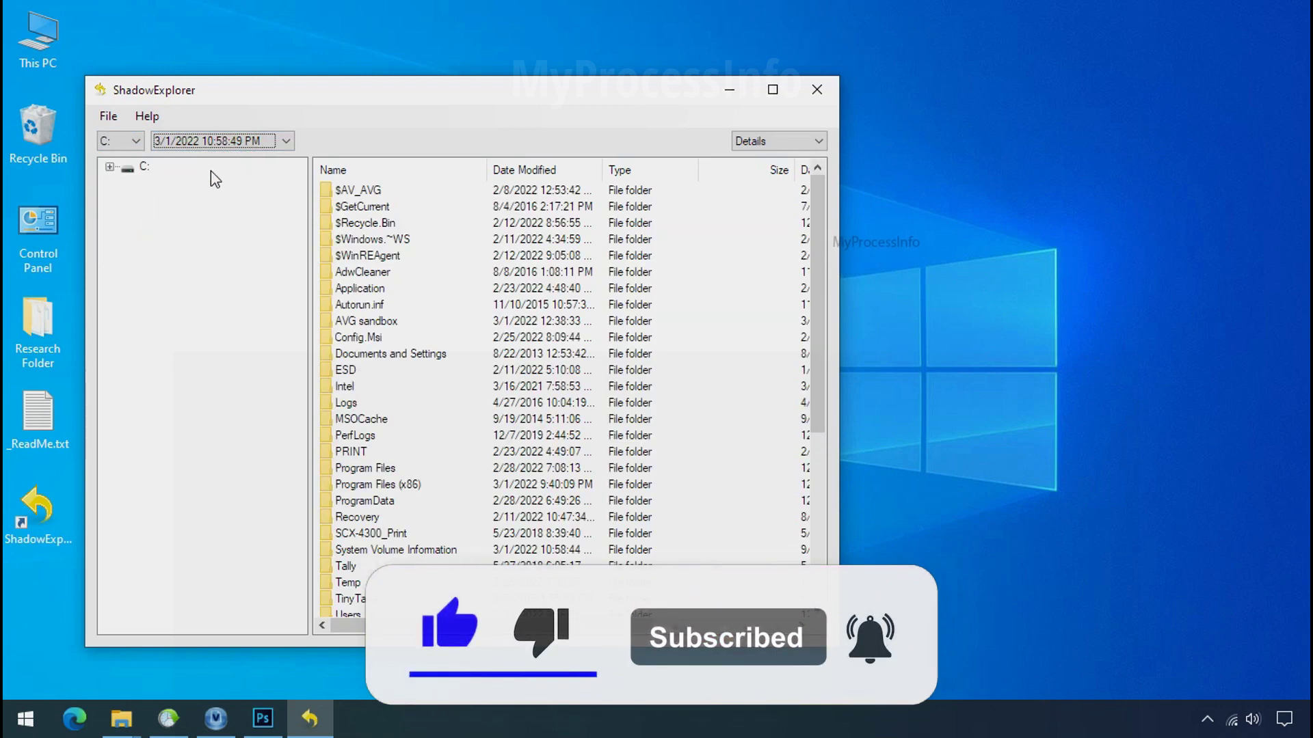
Navigate to Users > user > Desktop and choose Export on Research Folder.
left_click(172, 582)
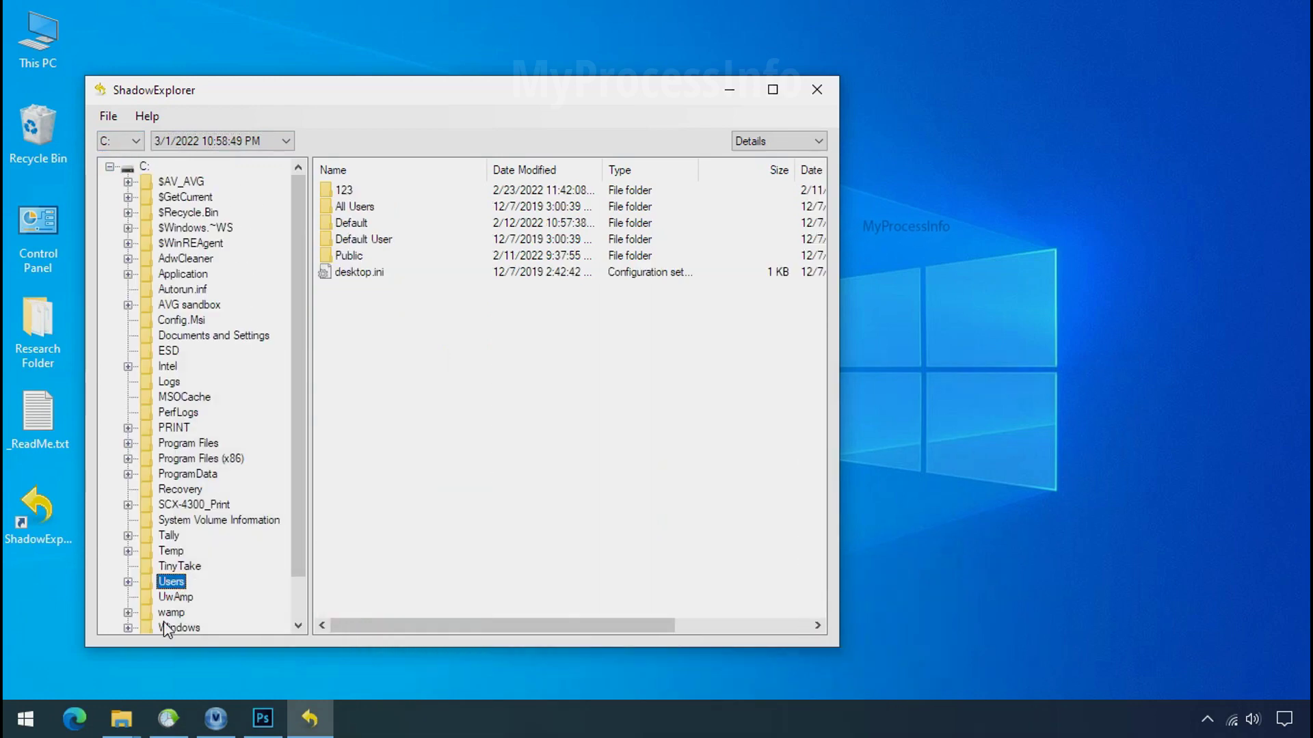
left_click(344, 190)
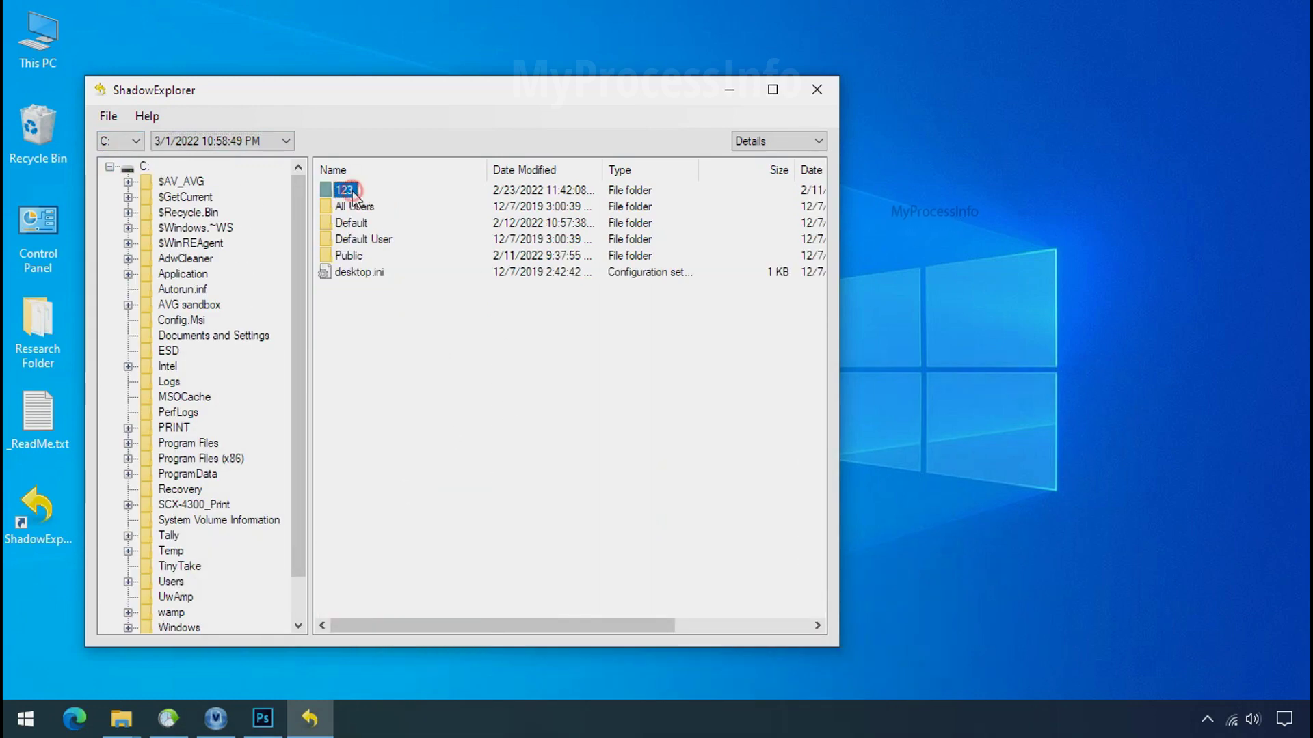
double_click(352, 195)
left_click(356, 273)
double_click(360, 277)
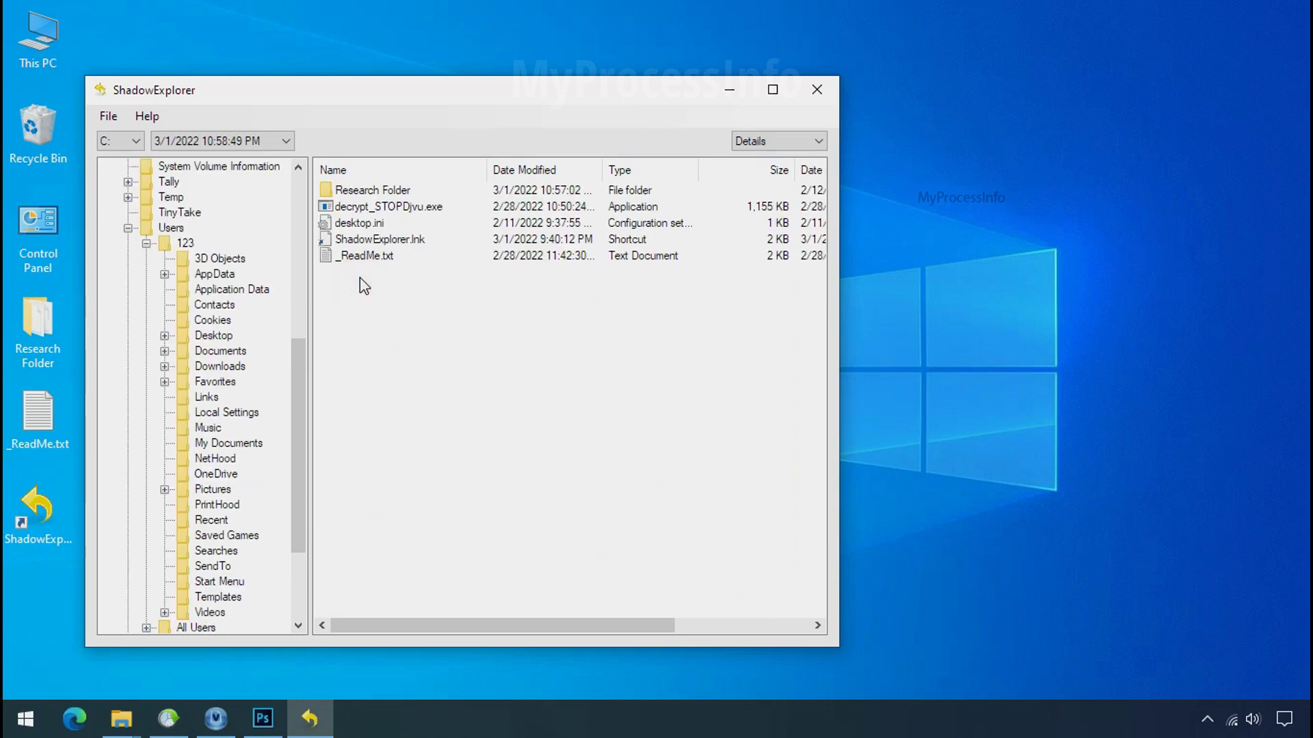
left_click(363, 190)
right_click(367, 192)
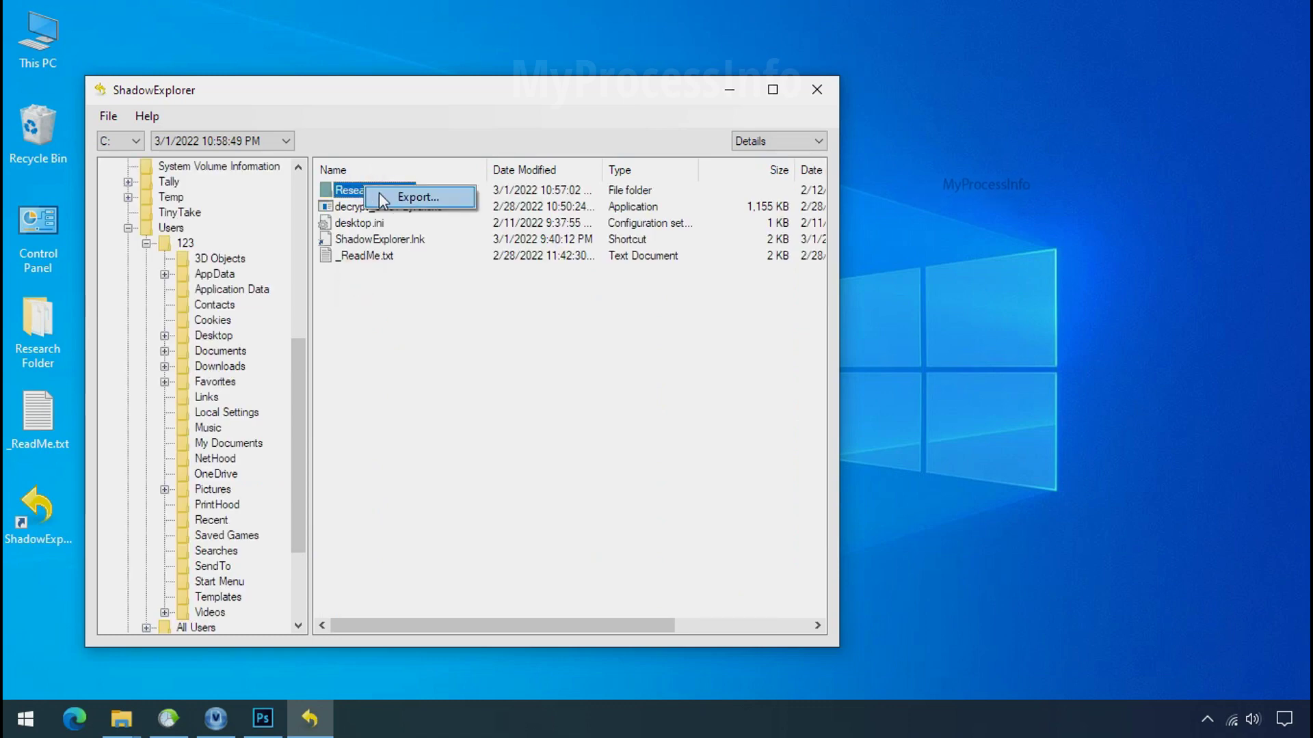
left_click(394, 200)
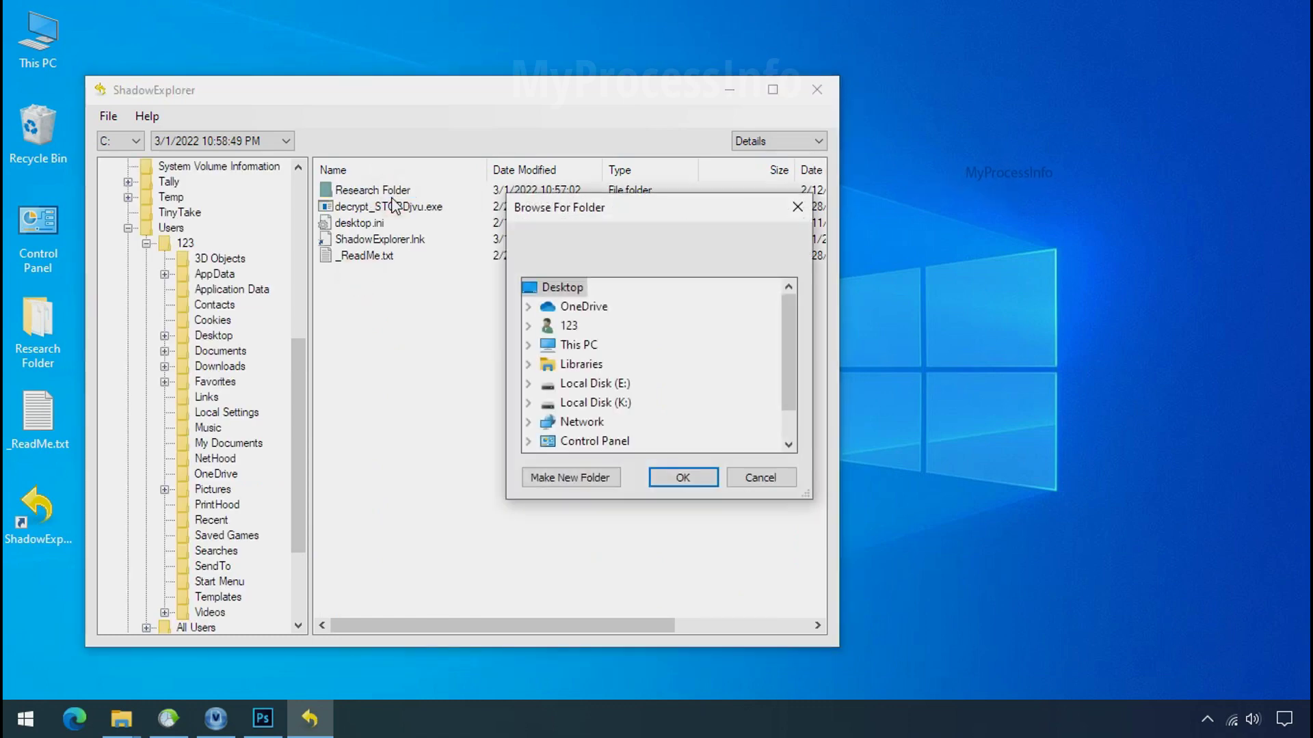
Export Research Folder into Softwares (G:)\Recover, then minimize ShadowExplorer.
left_click(578, 342)
scroll(622, 369, "down", 2)
double_click(613, 383)
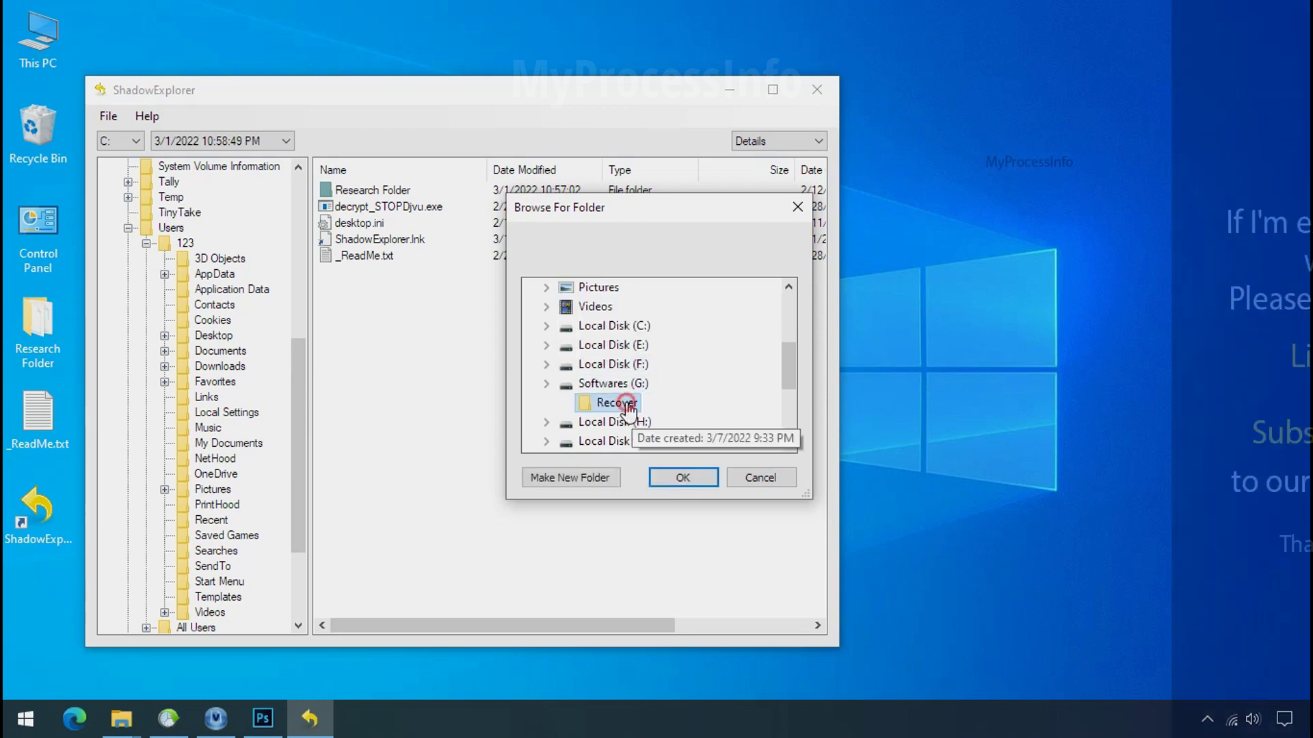
left_click(617, 403)
left_click(682, 478)
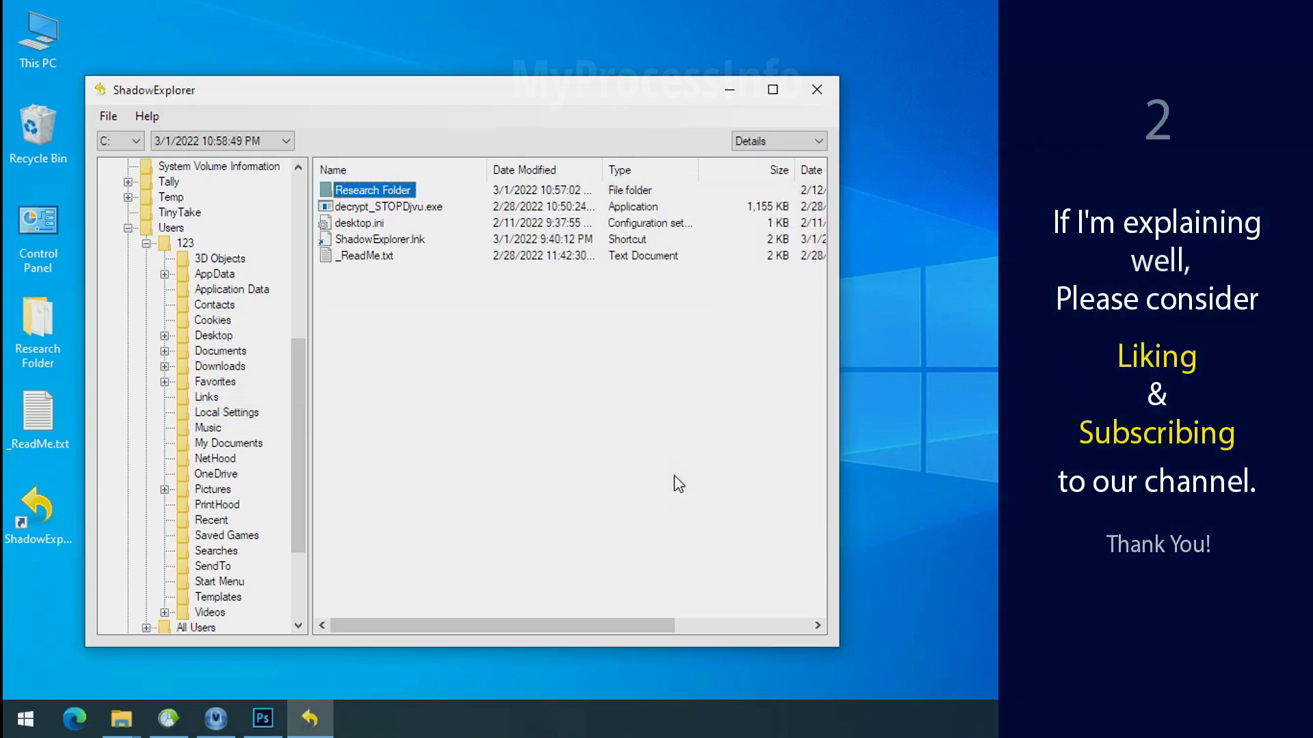
left_click(732, 96)
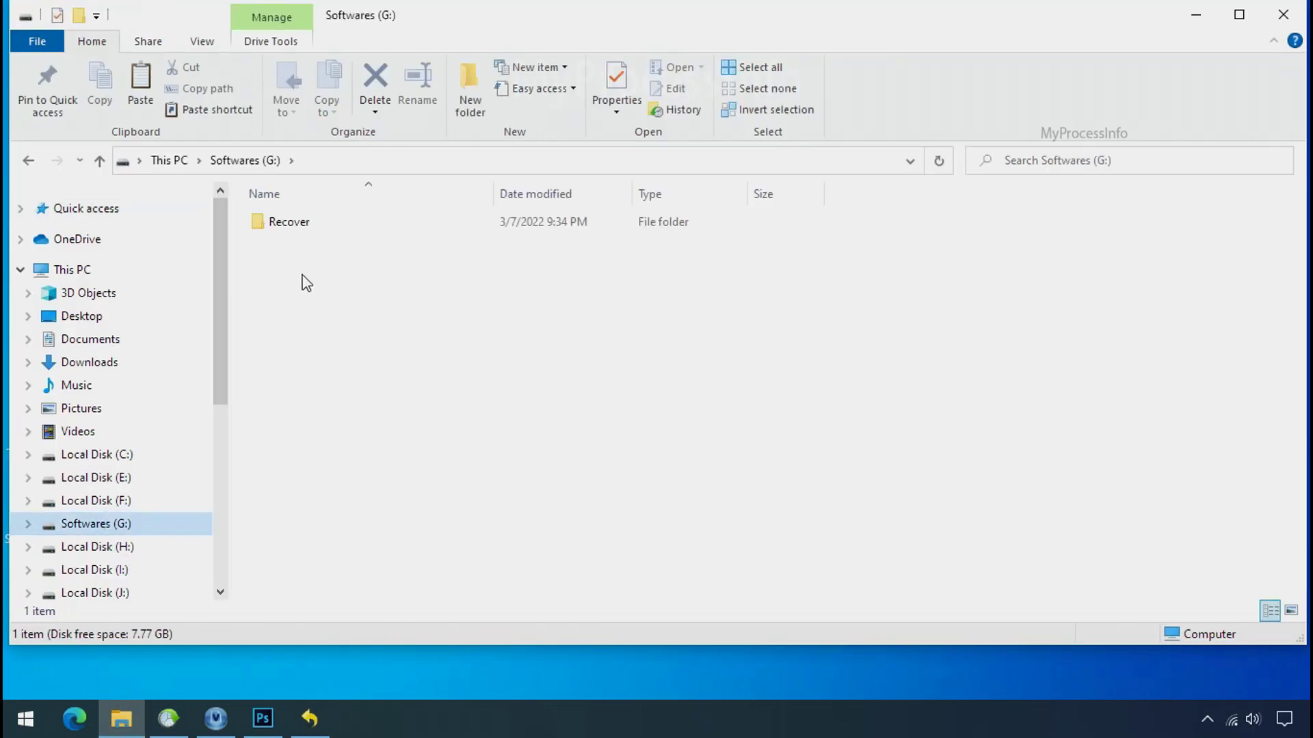
Open G:\Recover\Research Folder, check the three Testing files, and enlarge them to large icons.
double_click(266, 223)
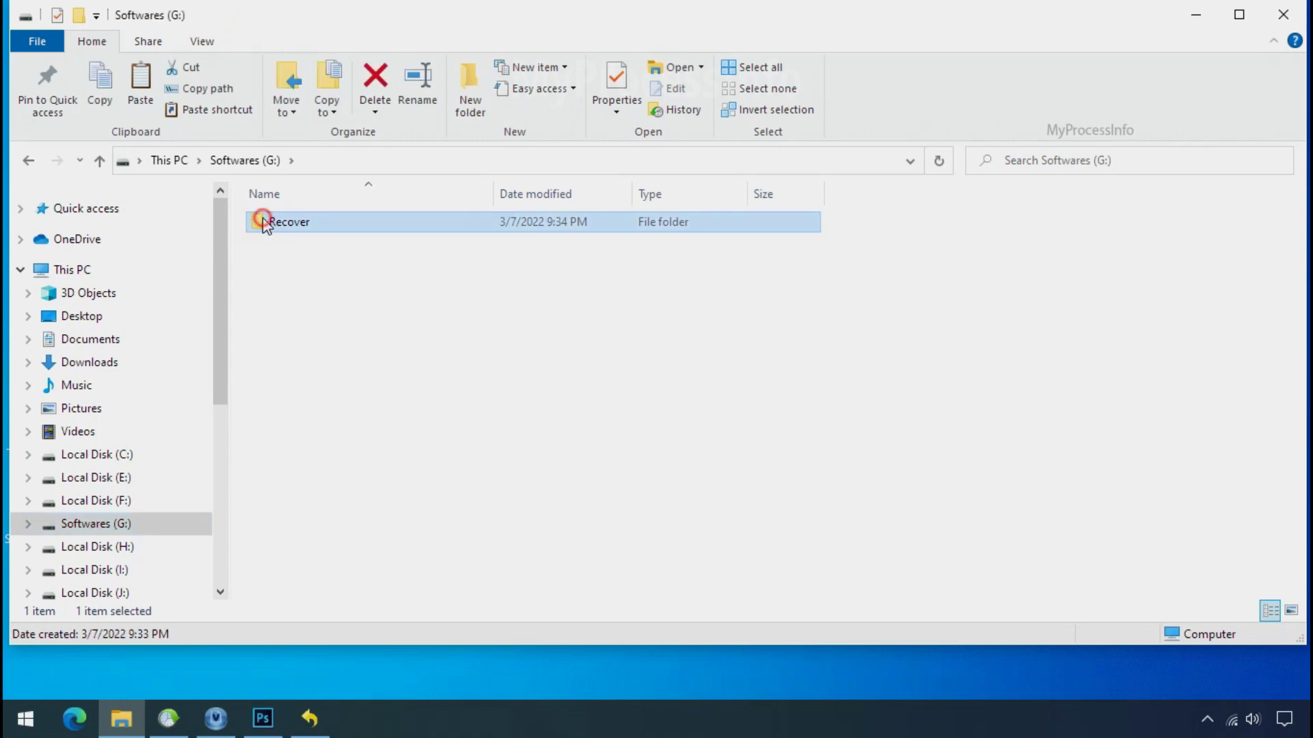
double_click(274, 223)
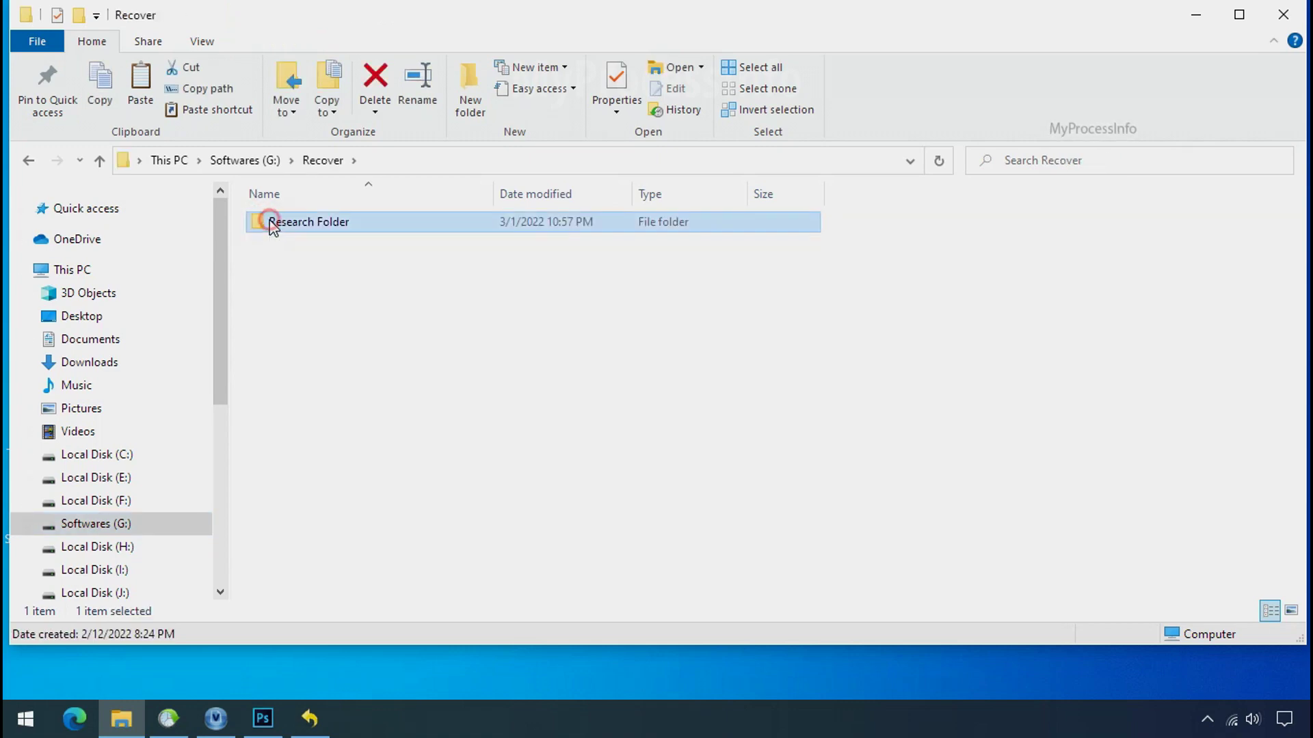
left_click(292, 231)
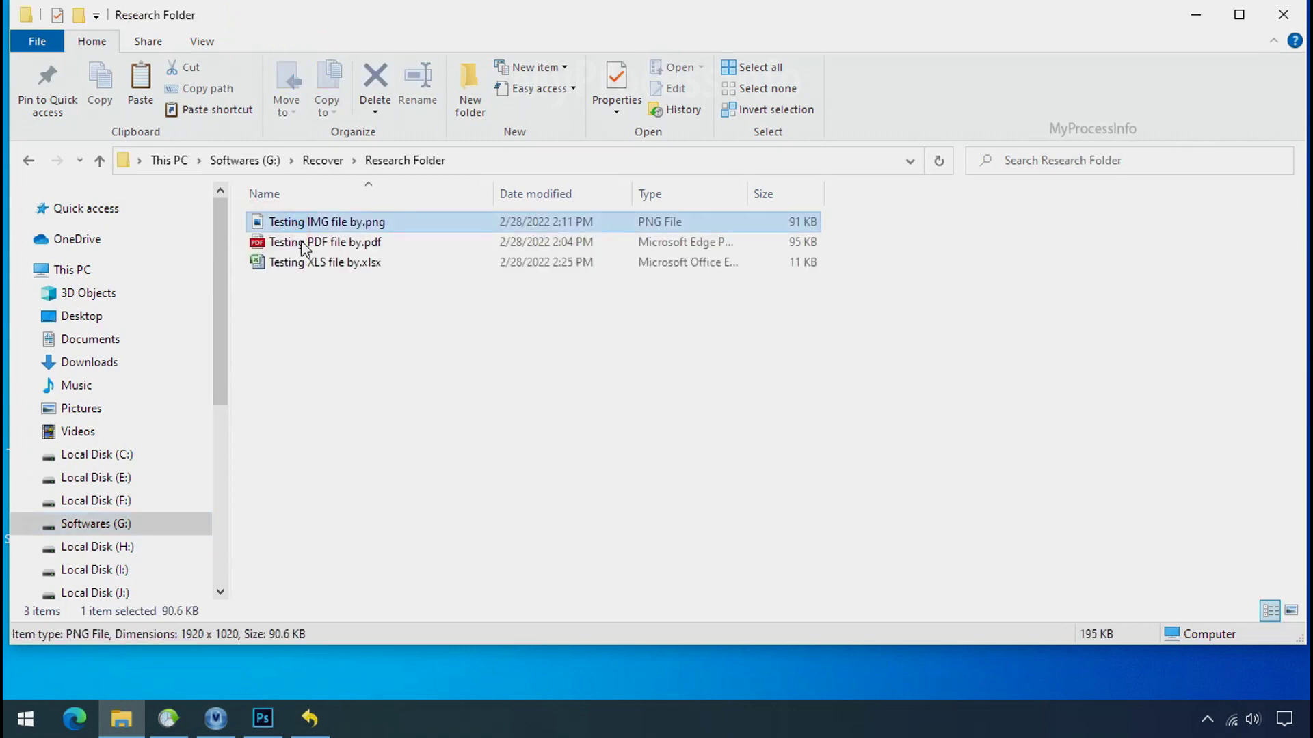
left_click(301, 243)
left_click(316, 264)
left_click(338, 224)
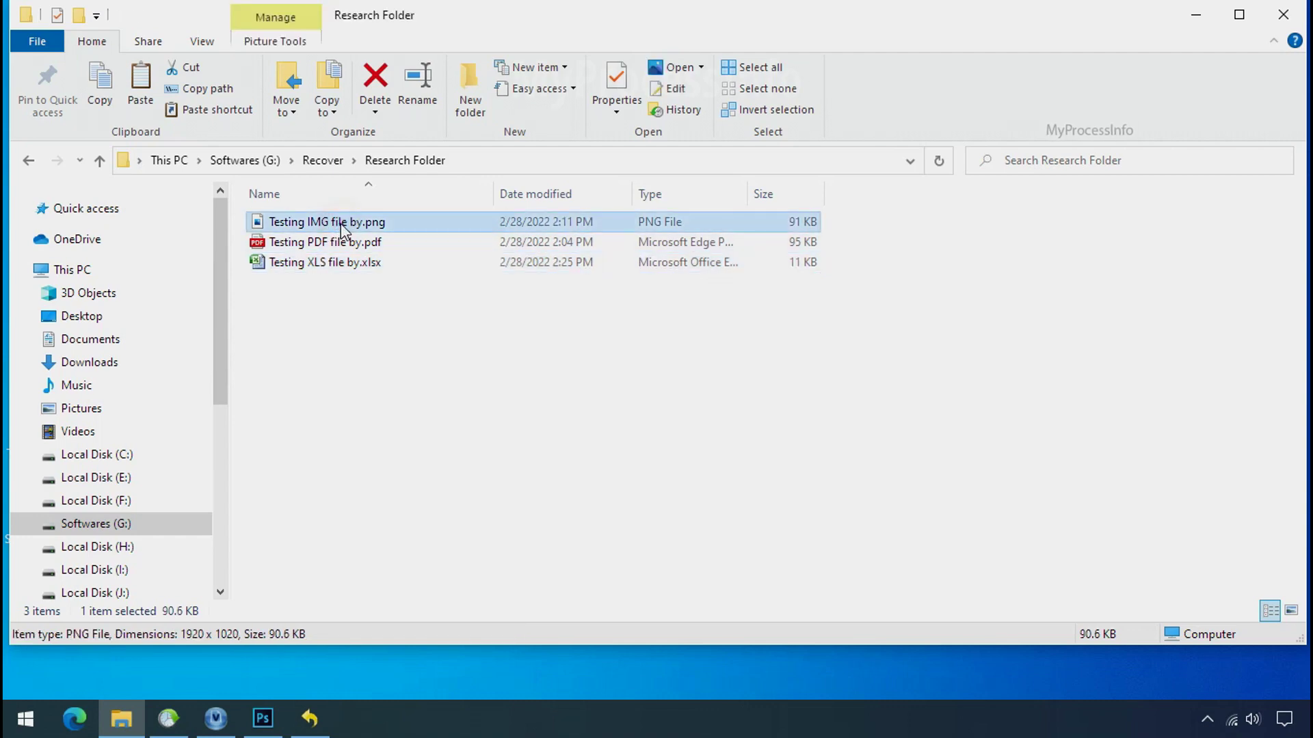
scroll(543, 378, "up", 4, "ctrl")
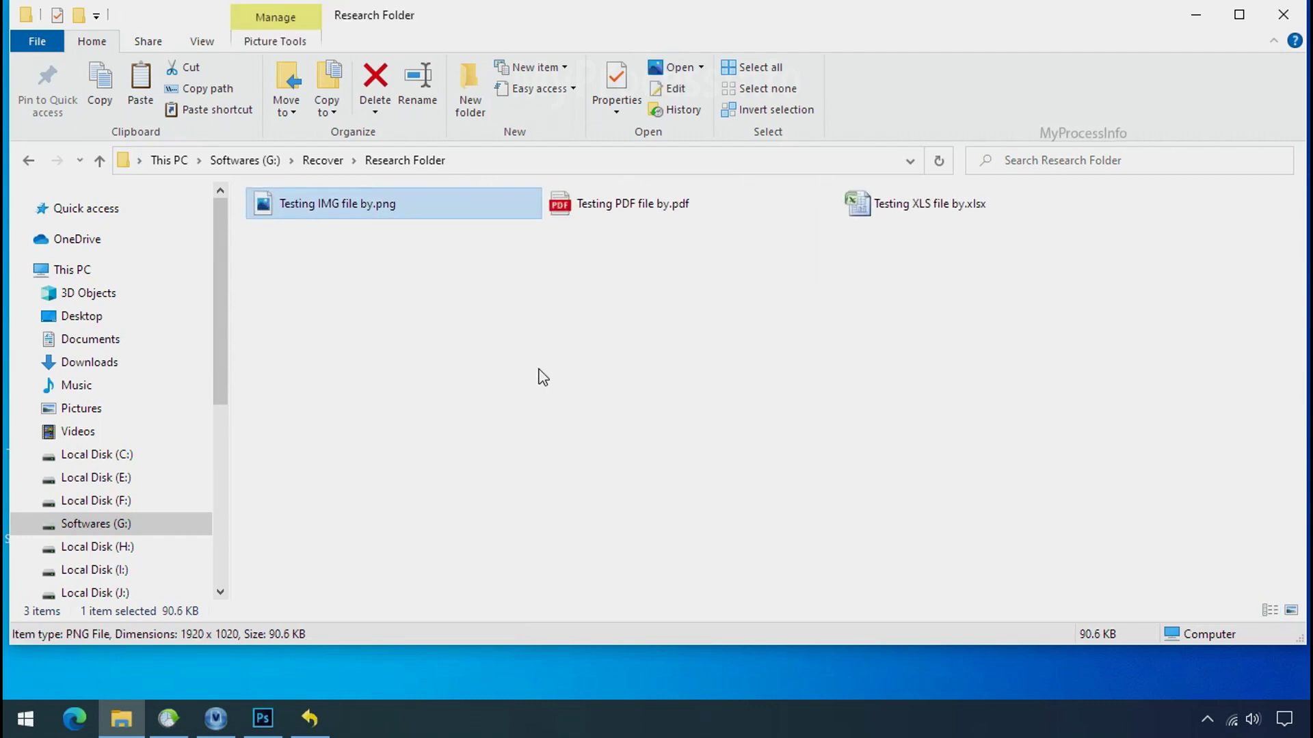
scroll(542, 378, "up", 3, "ctrl")
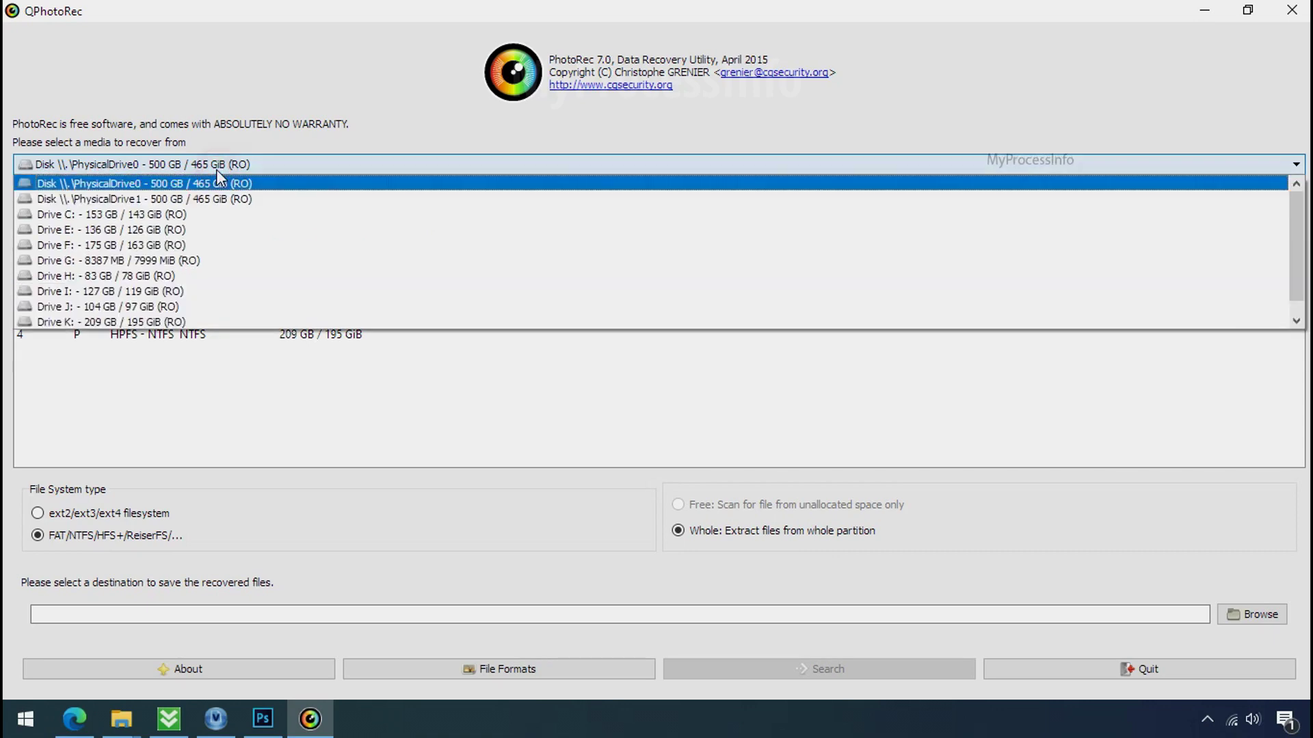
Dismiss QPhotoRec's media list and close the TestDisk download page in Edge.
scroll(231, 273, "down", 1)
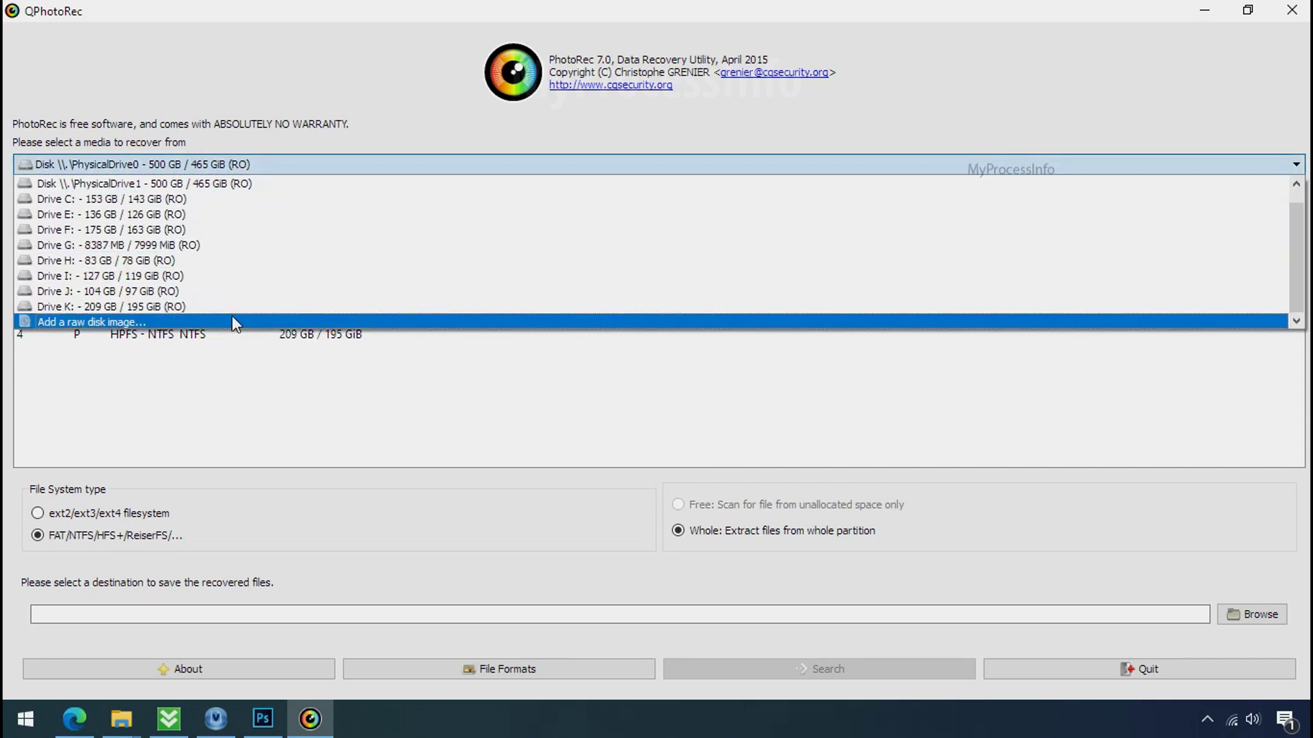
left_click(340, 98)
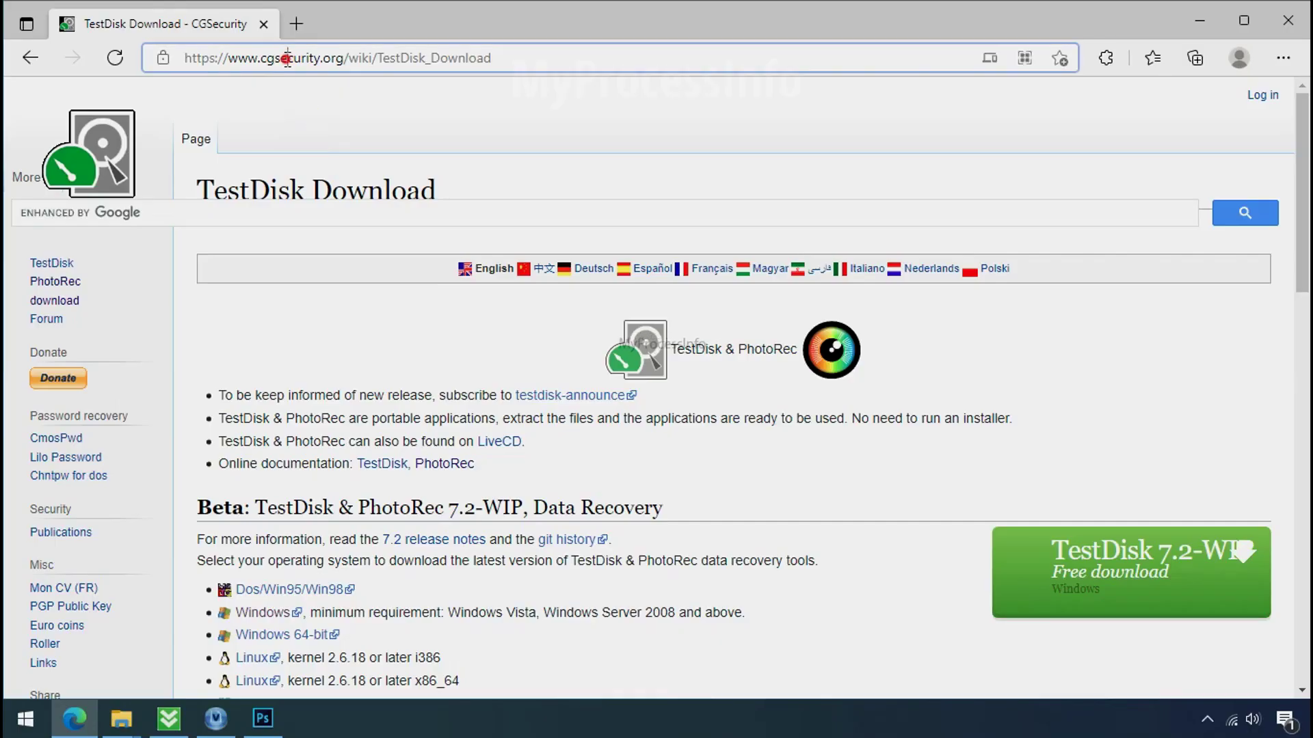
left_click(340, 130)
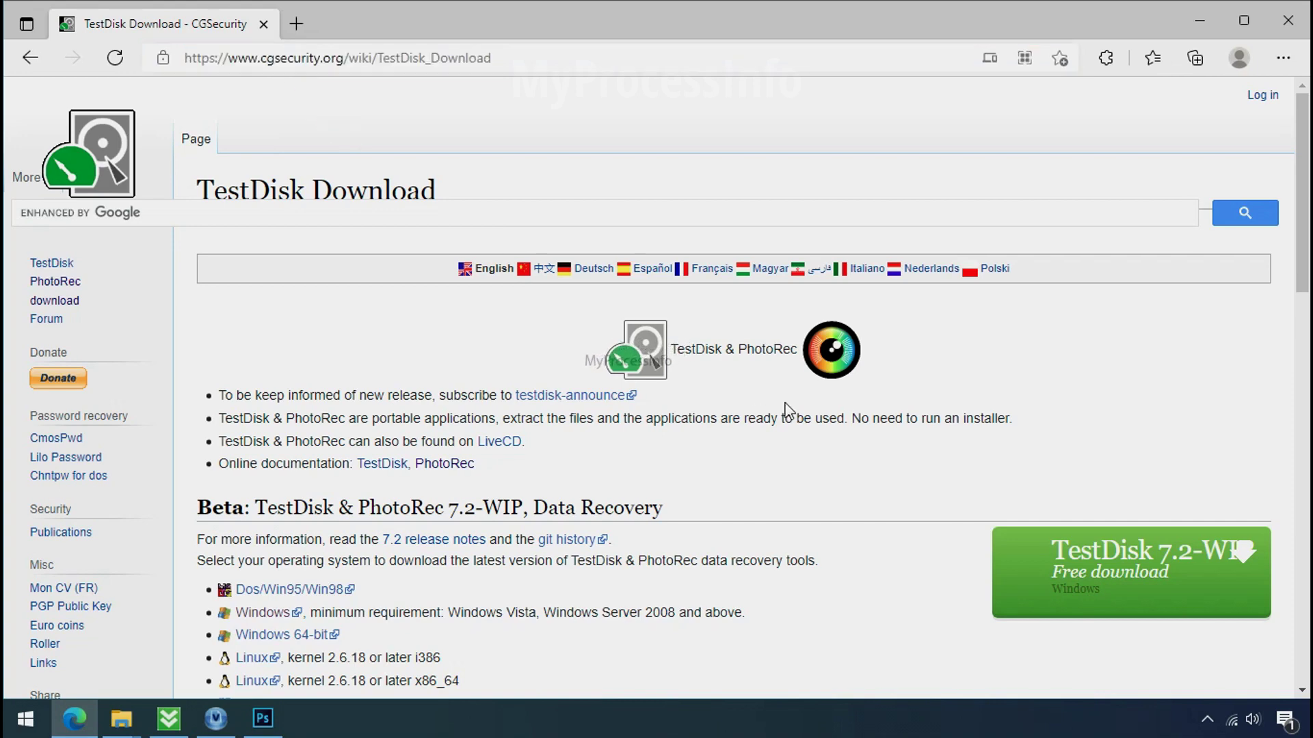
left_click(1288, 21)
Extract the testdisk zip archive into a testdisk-7.0.win folder.
left_click(636, 151)
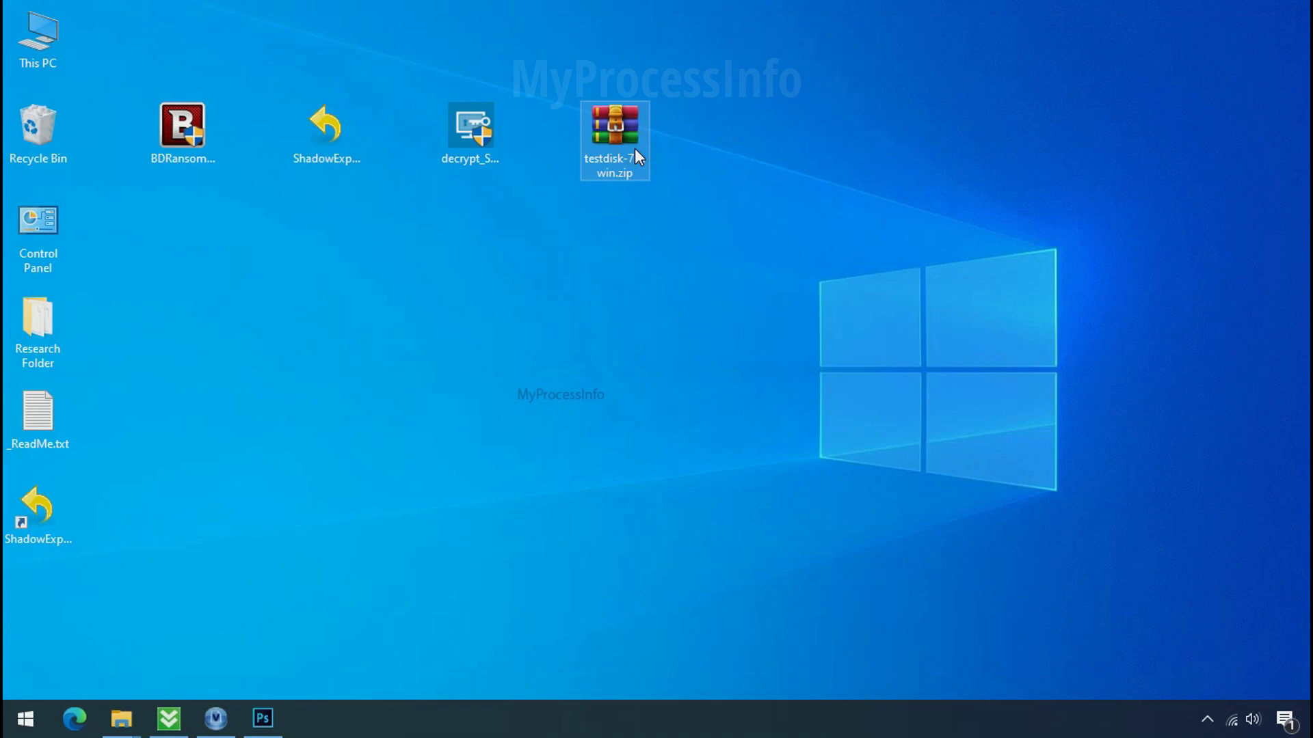
right_click(636, 149)
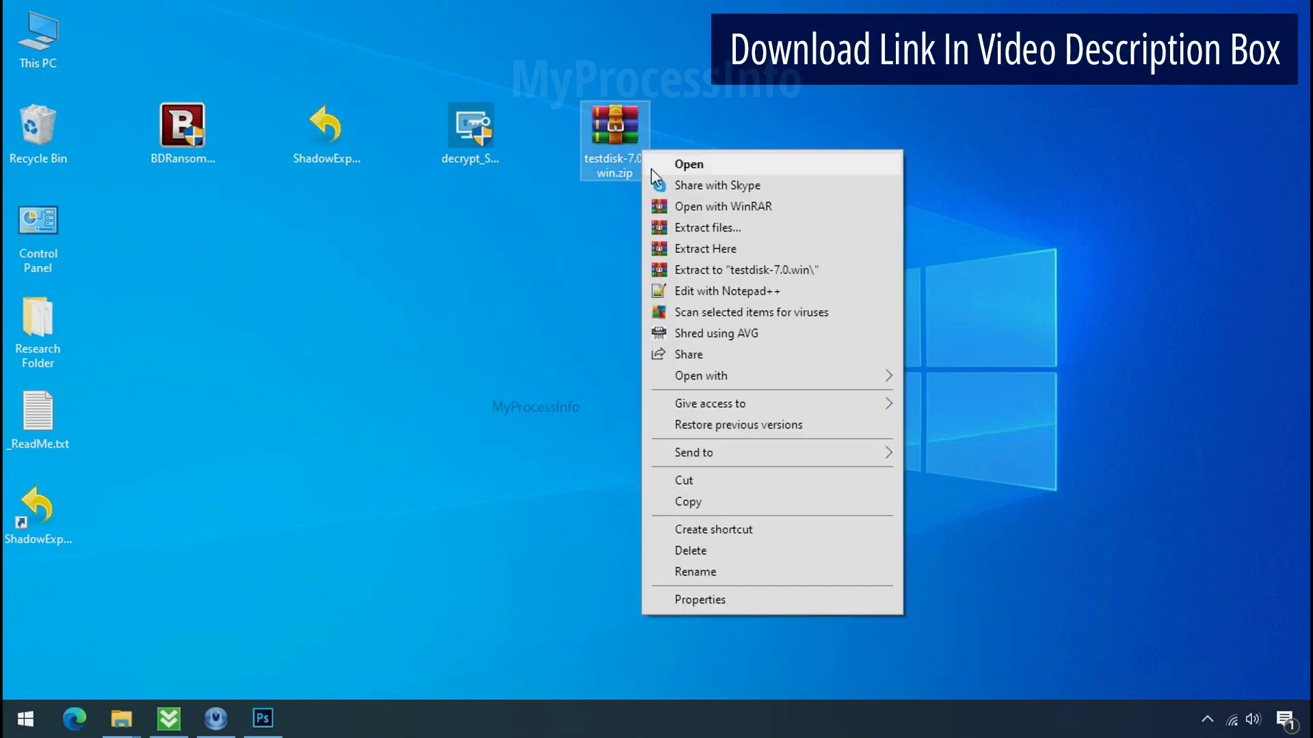
left_click(725, 271)
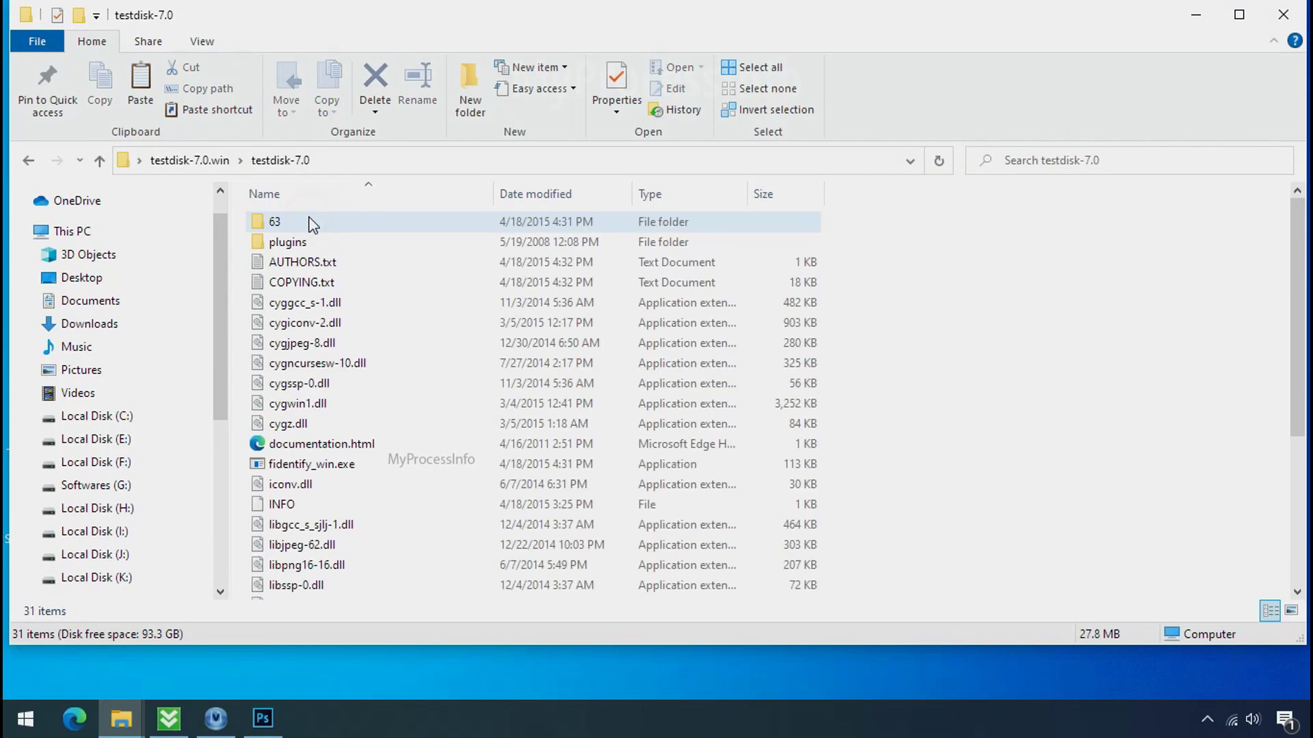
Launch qphotorec_win.exe from the extracted testdisk-7.0 folder.
scroll(371, 461, "down", 5)
left_click(369, 449)
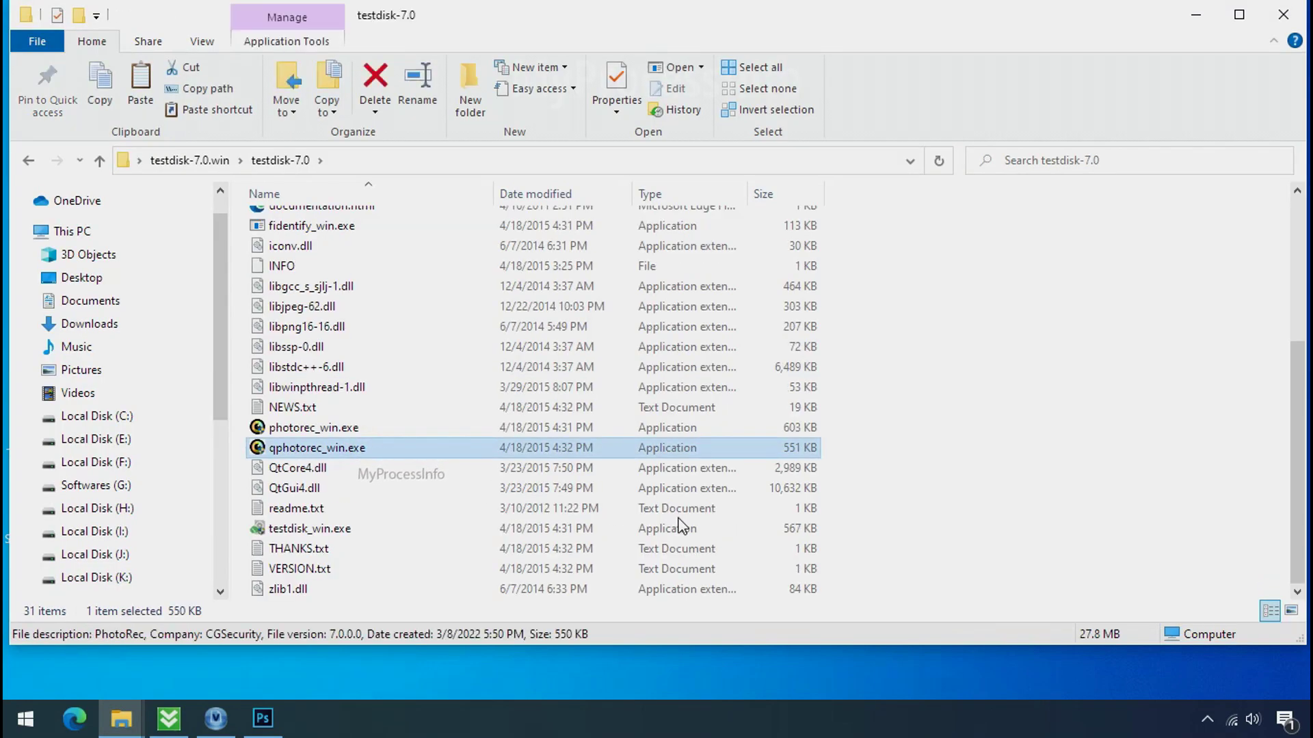
double_click(309, 449)
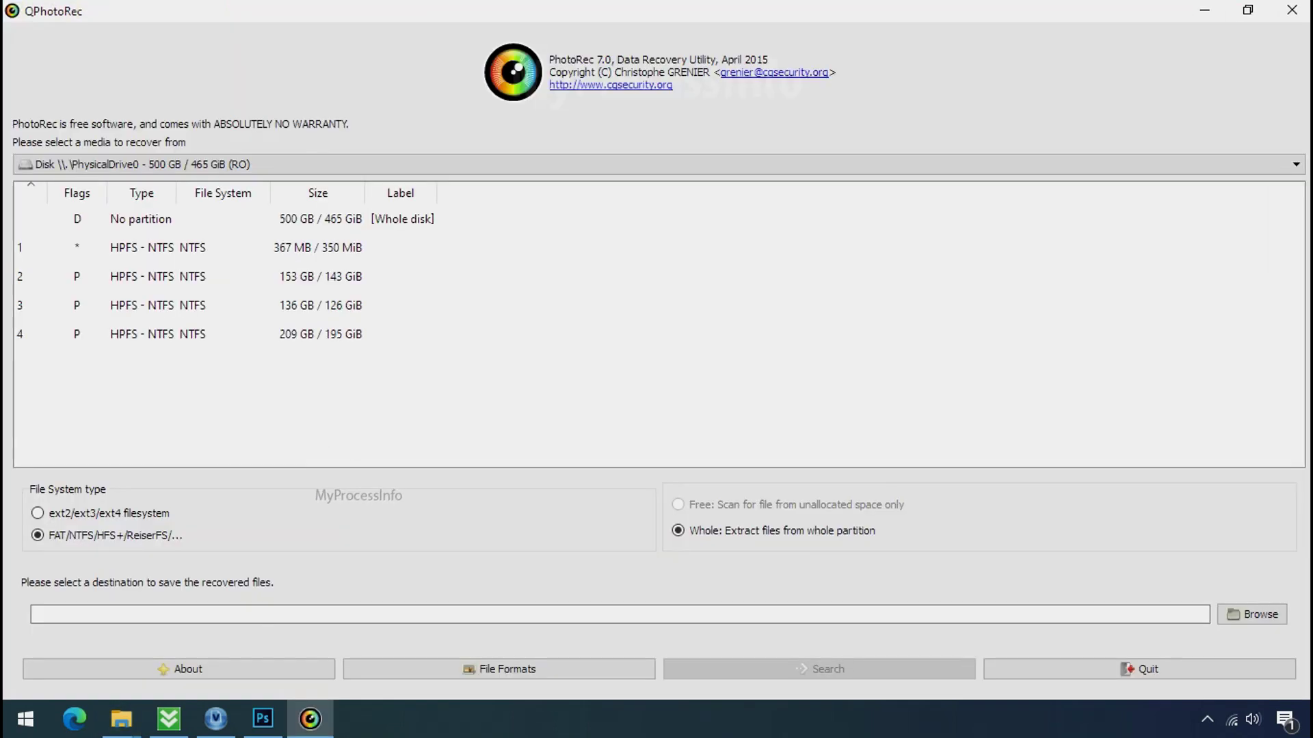
Select Drive C as the source and reset file formats to only jpg, png and pdf.
left_click(262, 165)
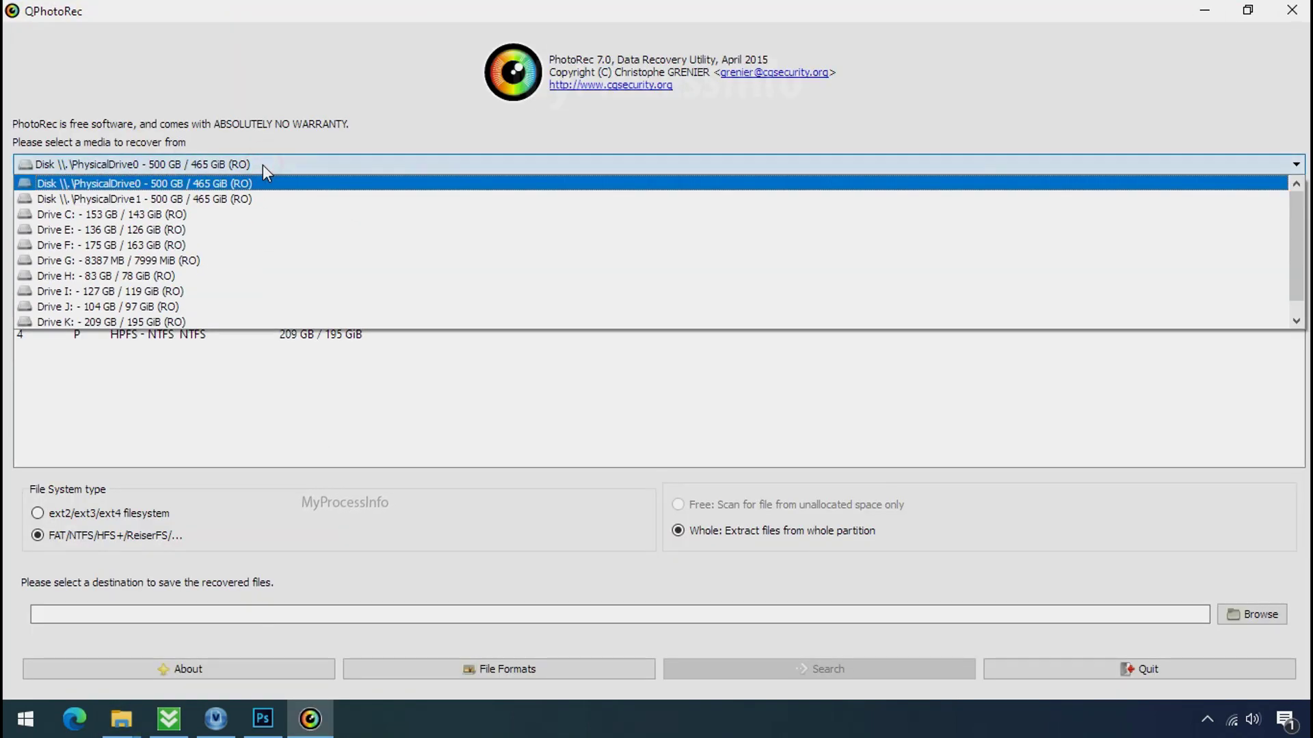
left_click(278, 214)
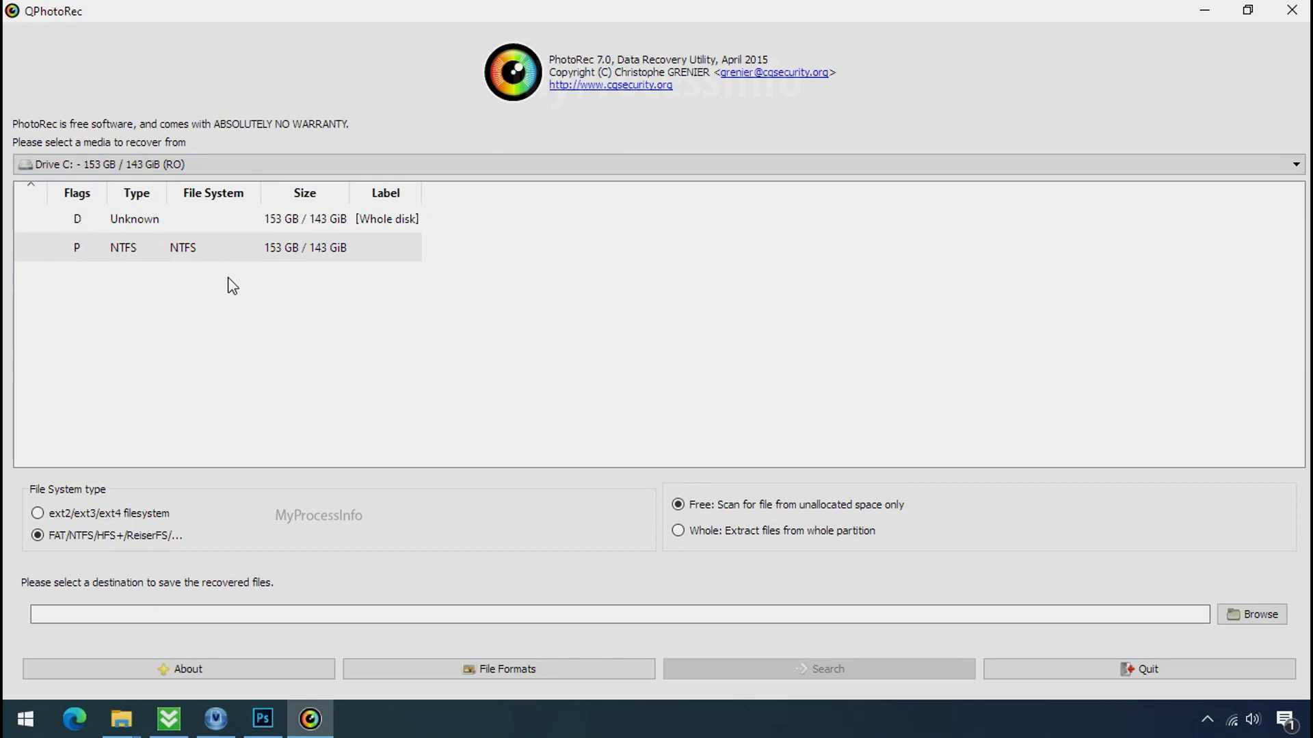
left_click(484, 669)
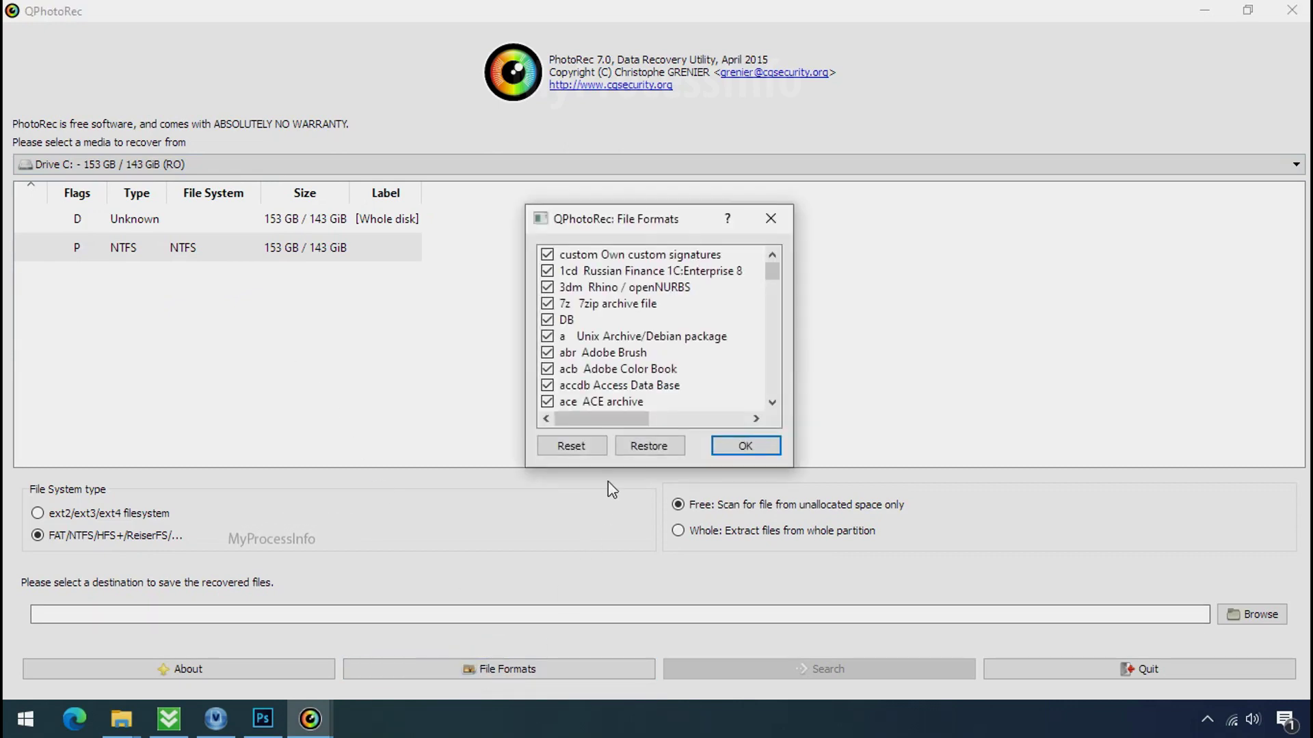
left_click(586, 447)
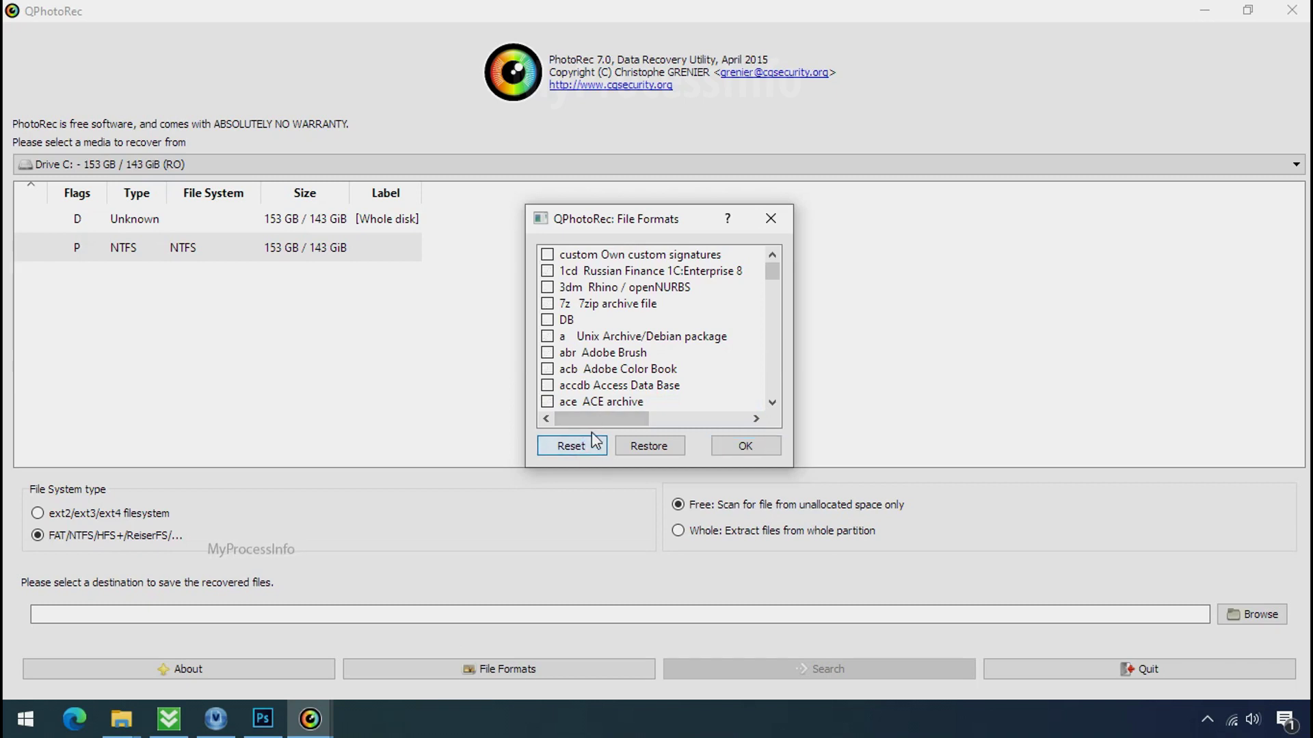
left_click(590, 367)
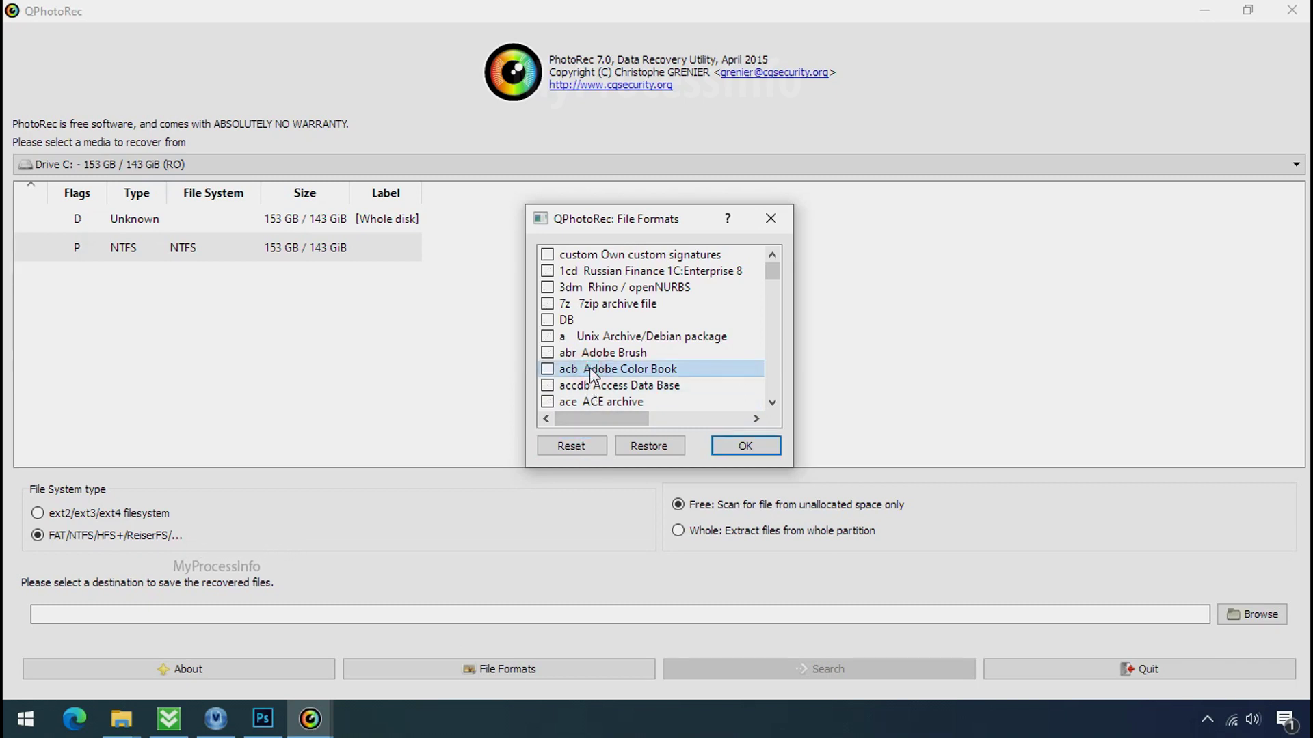
key("j")
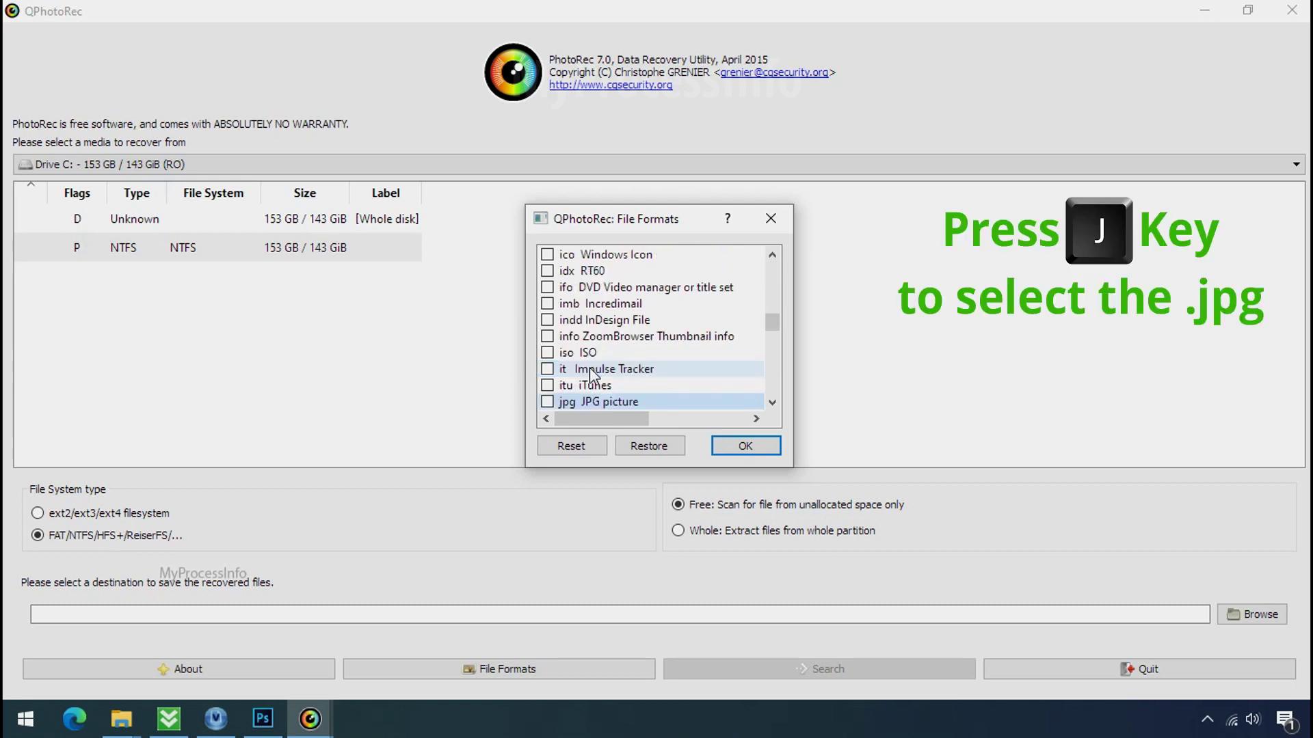
scroll(590, 367, "down", 1)
left_click(548, 353)
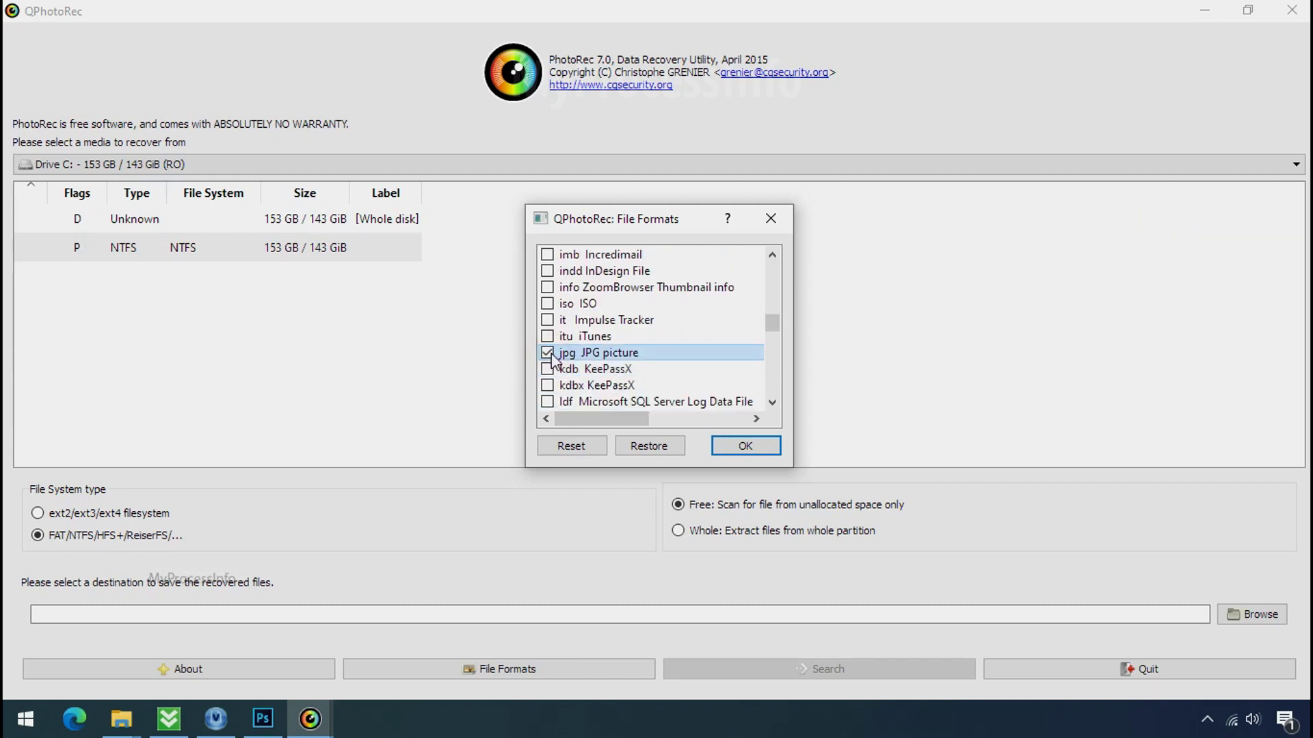
key("p")
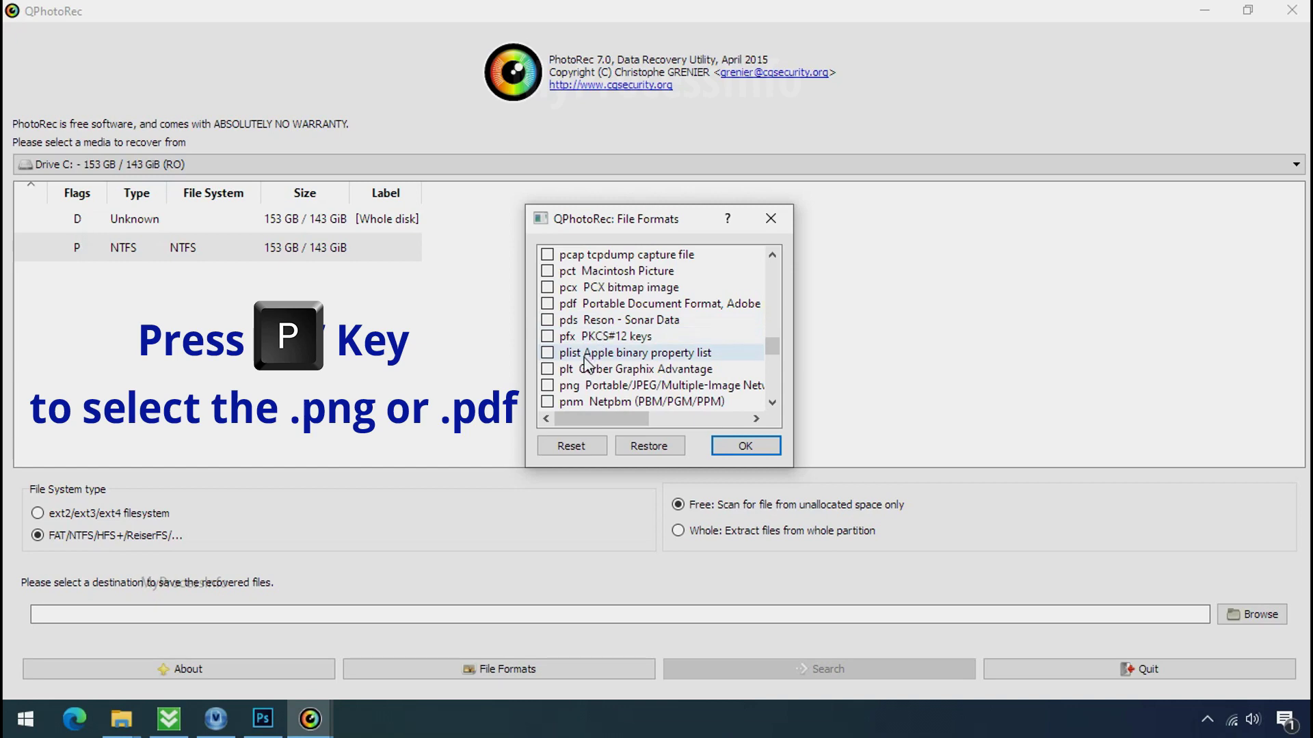
left_click(548, 386)
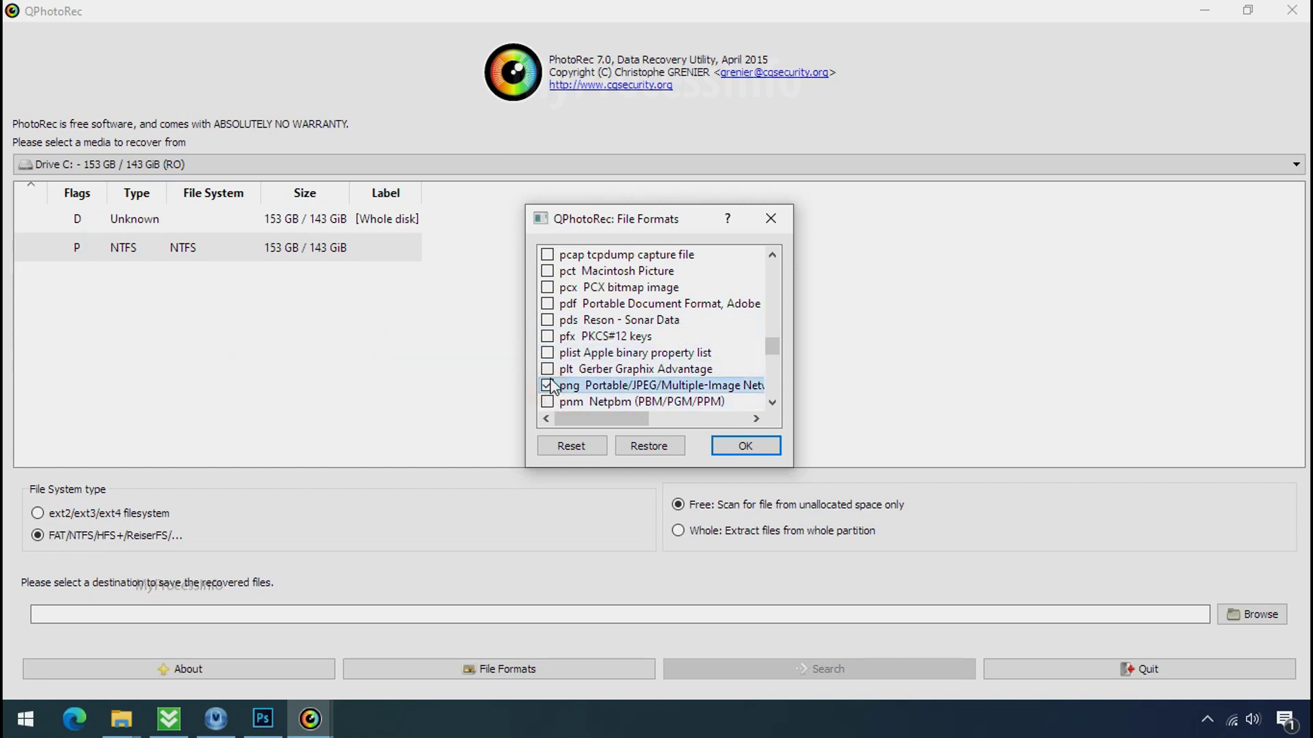
left_click(744, 448)
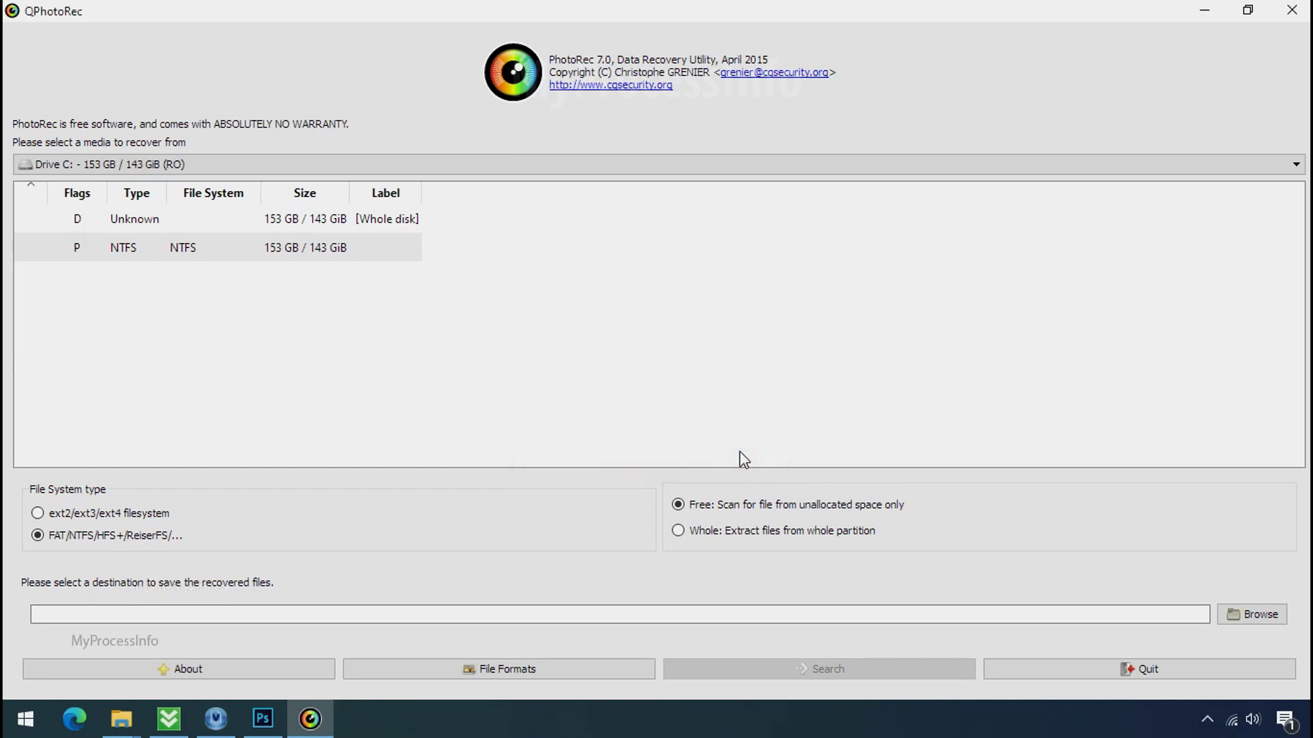
Create a new G:\Recovery folder as the destination and start scanning Drive C.
left_click(1276, 614)
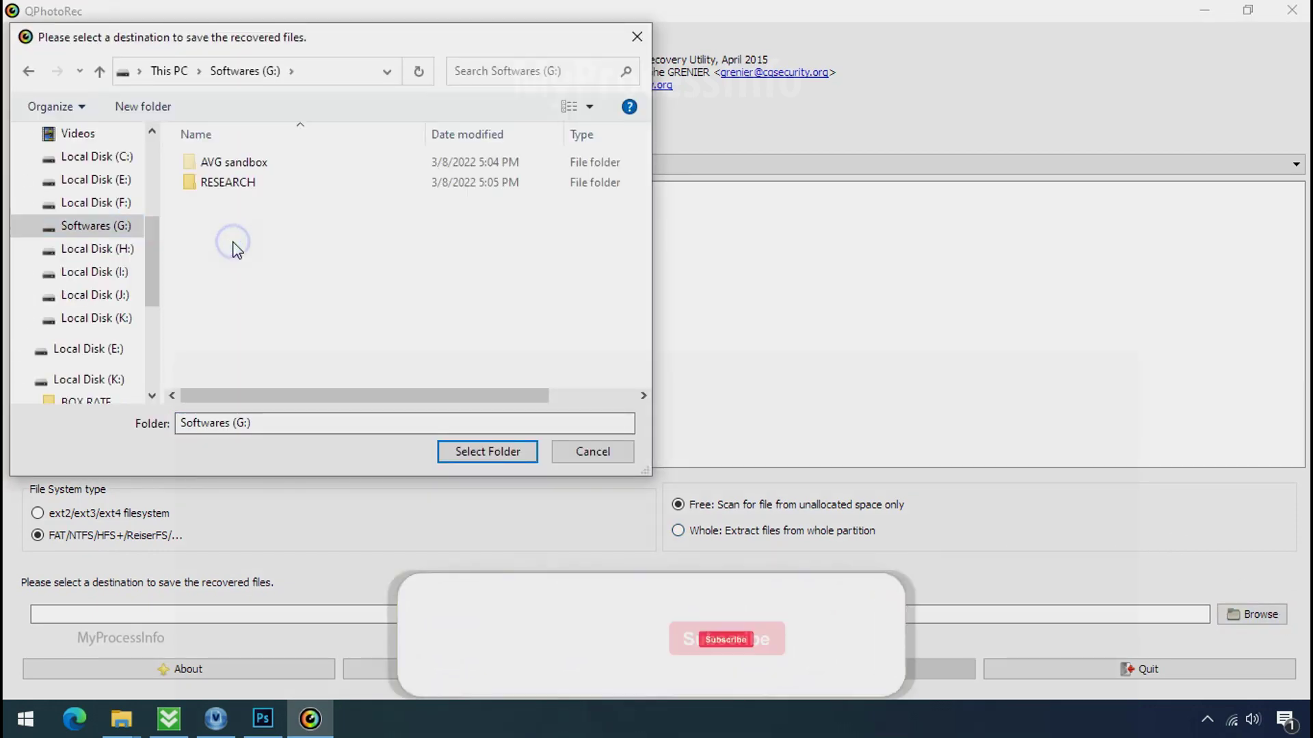
right_click(233, 245)
mouse_move(288, 309)
mouse_move(472, 467)
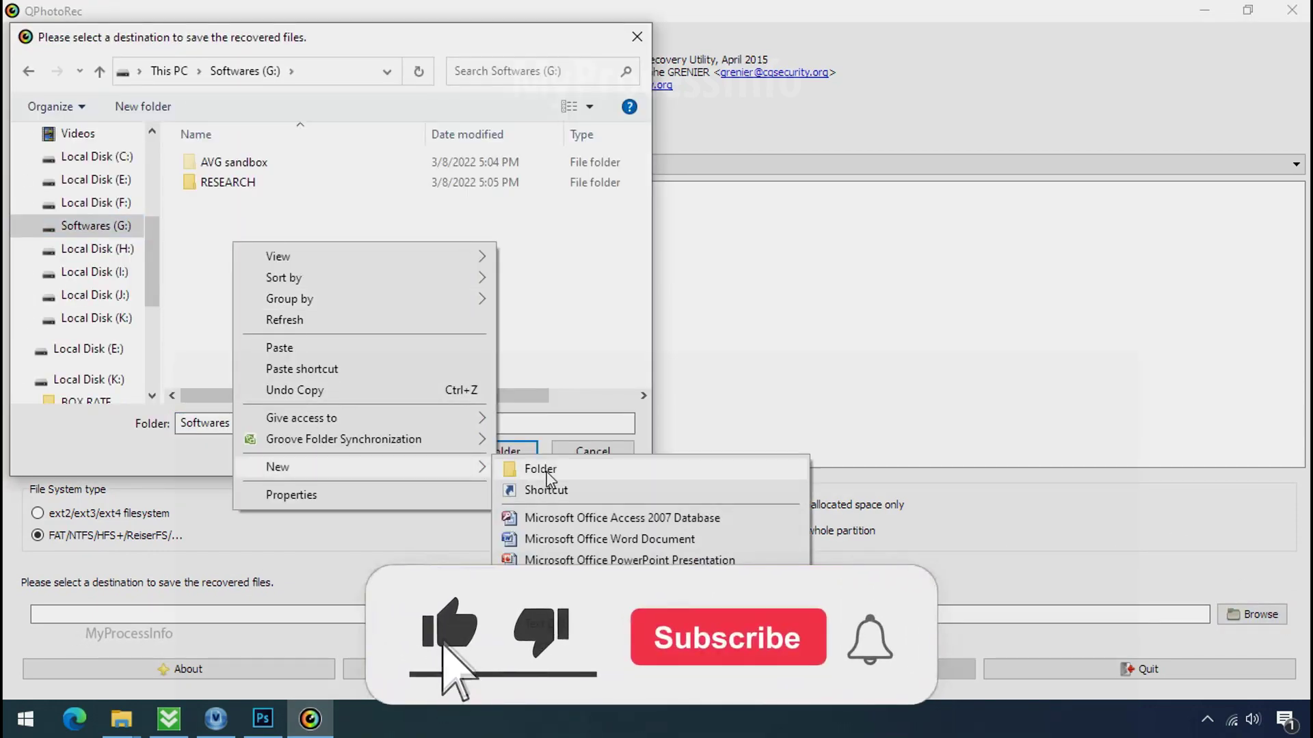
left_click(541, 469)
type("Recovery")
key("Return")
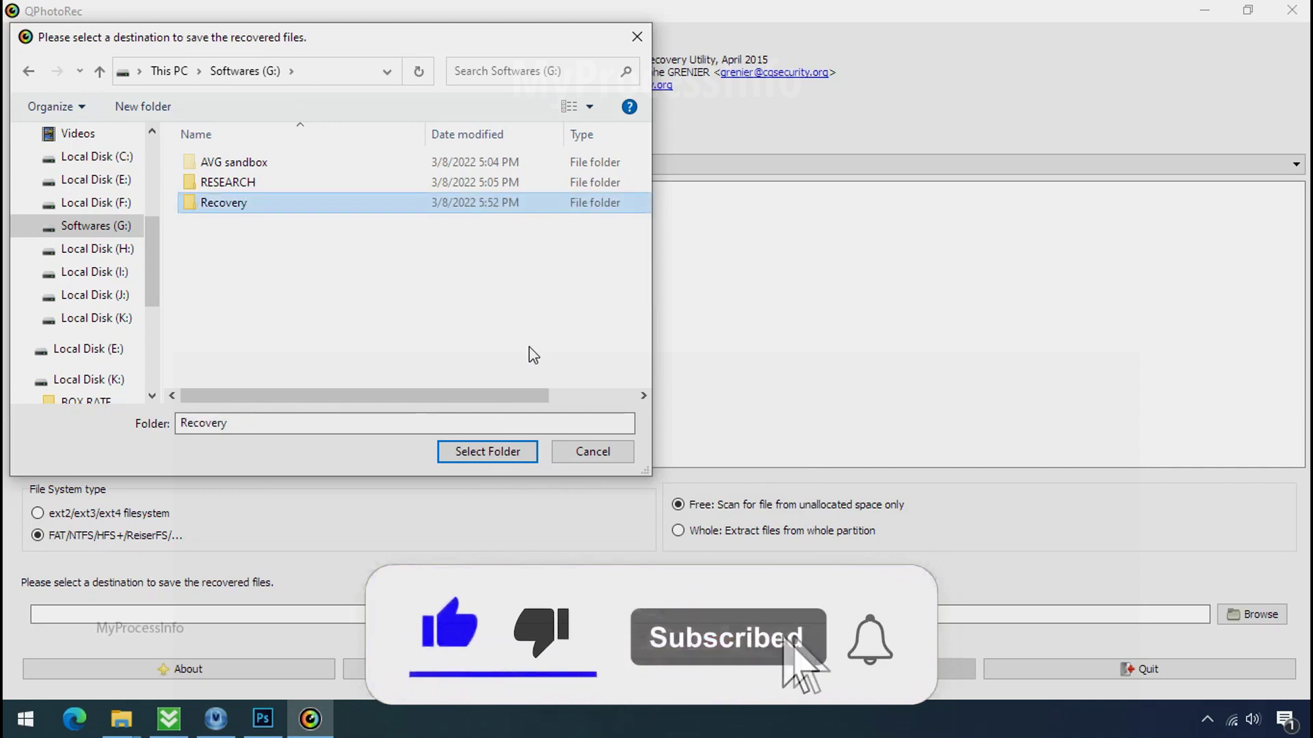
left_click(488, 460)
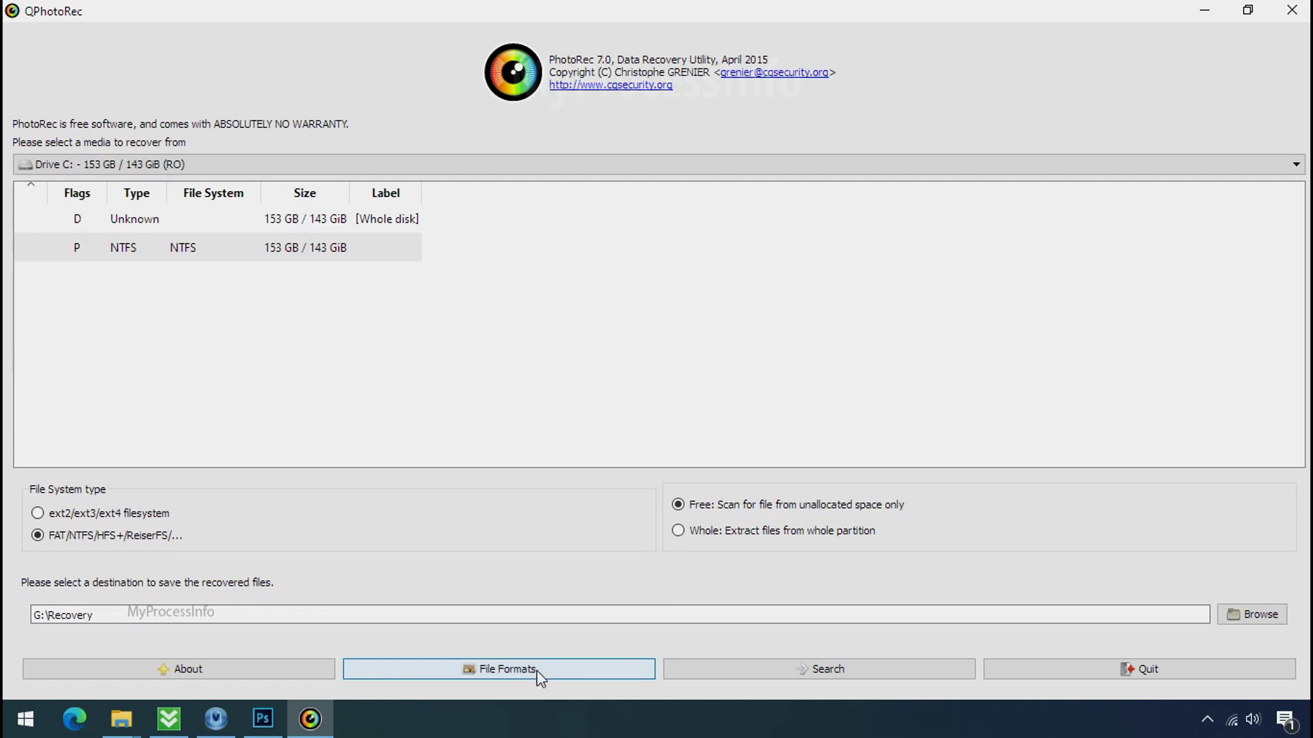
left_click(829, 673)
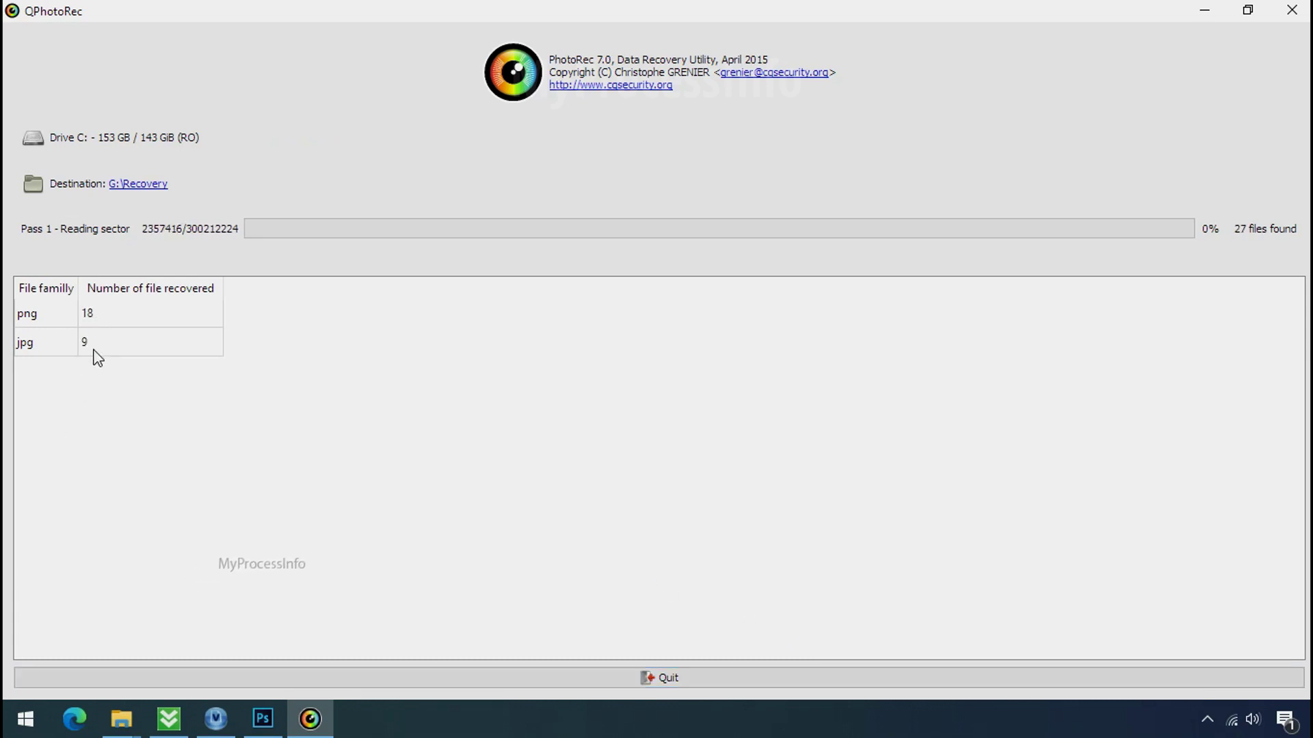
Restore the QPhotoRec window to a smaller size while the Drive C scan runs.
left_click(1248, 10)
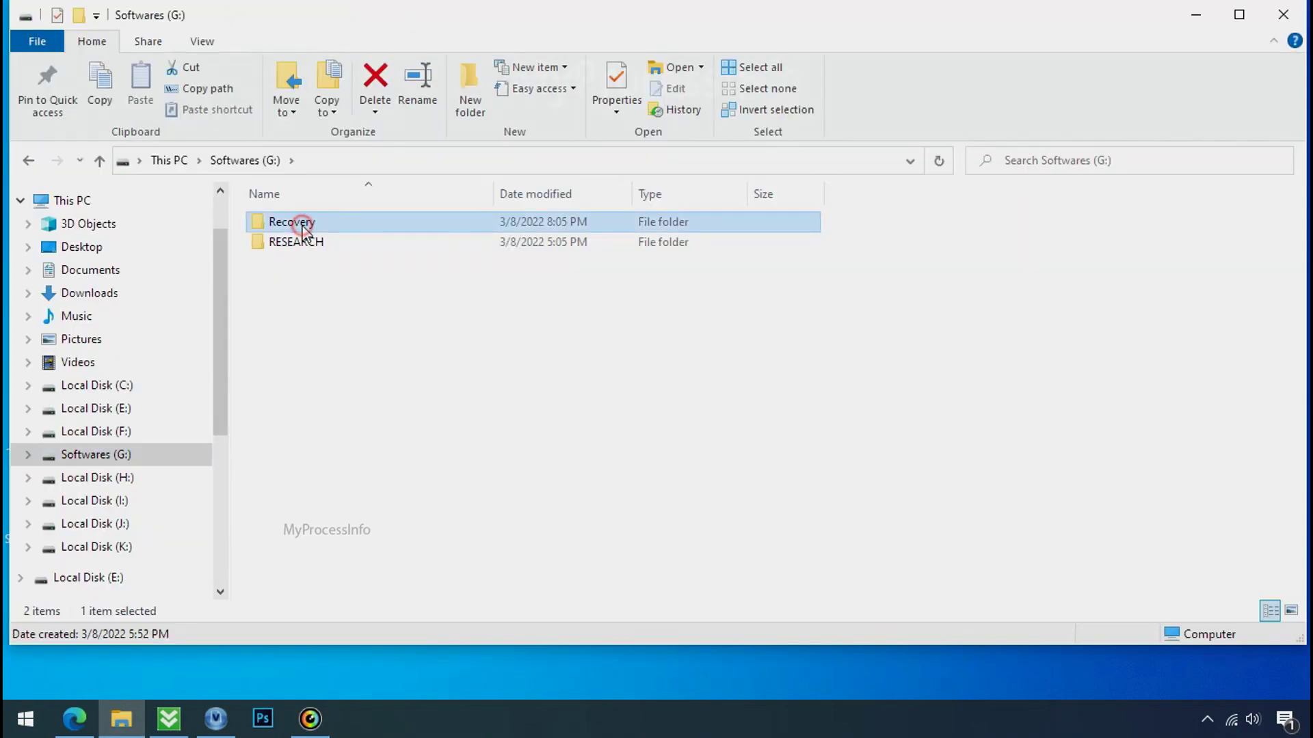
Open G:\Recovery\recup_dir.3 and browse the recovered png, jpg and pdf files.
double_click(296, 221)
double_click(305, 240)
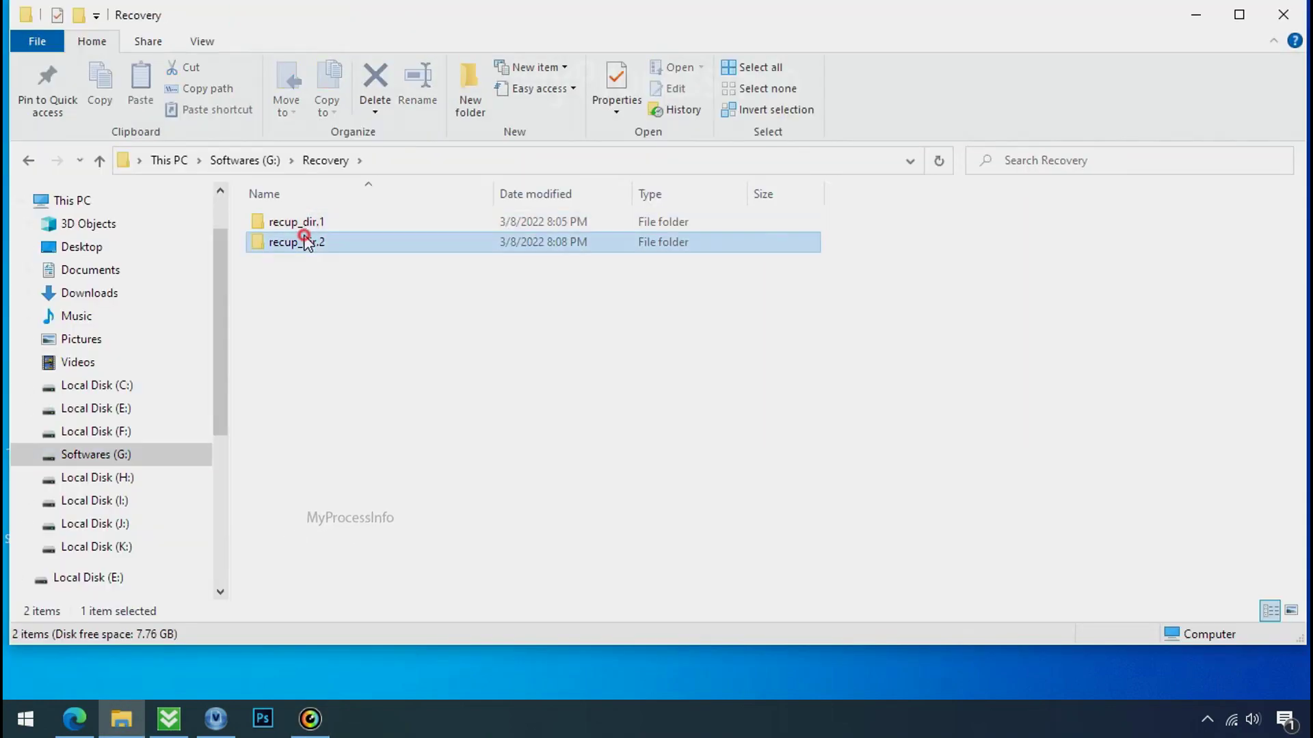
scroll(427, 321, "down", 3)
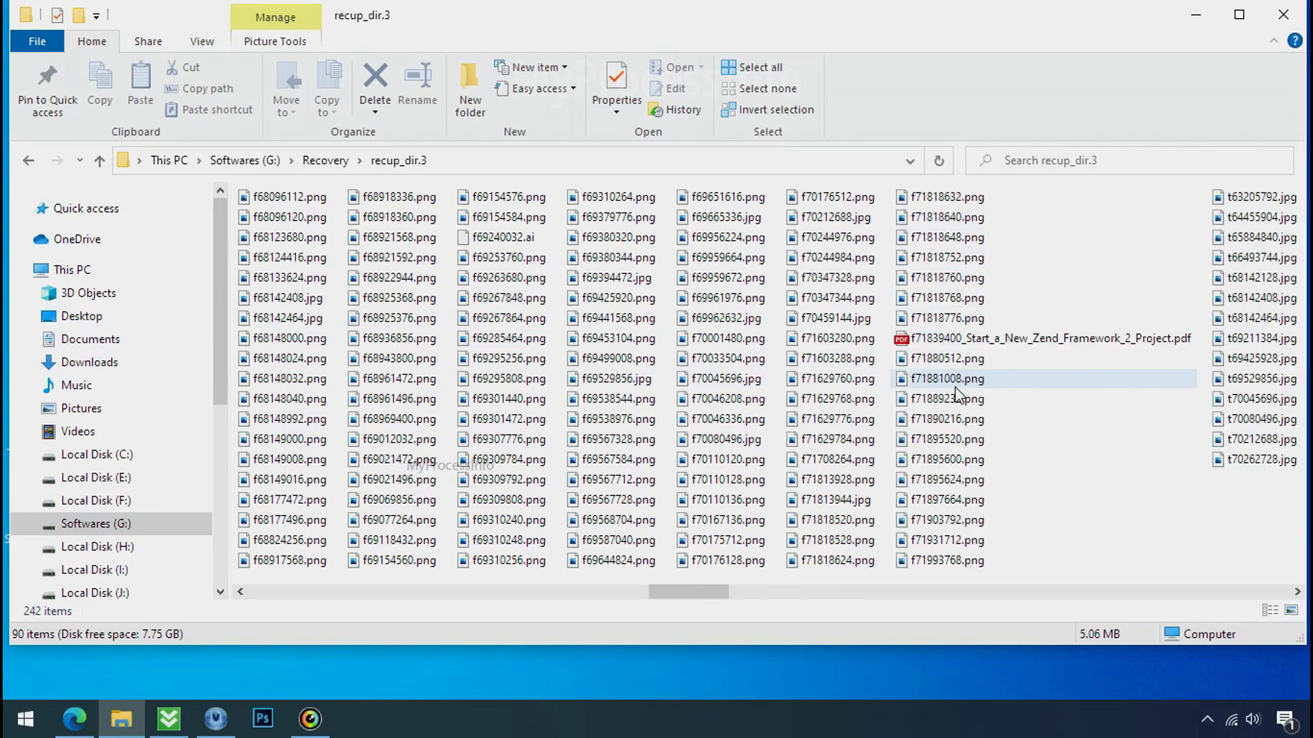
scroll(948, 418, "down", 2)
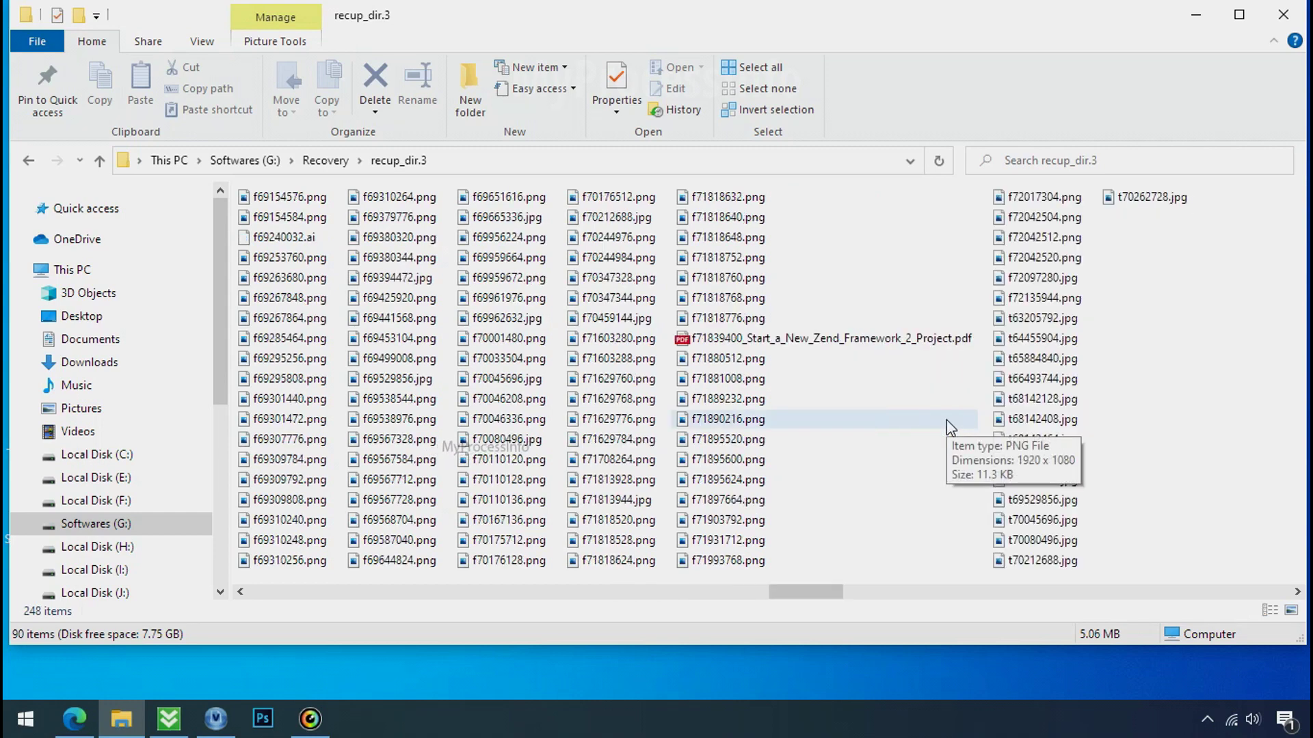
scroll(947, 419, "down", 2)
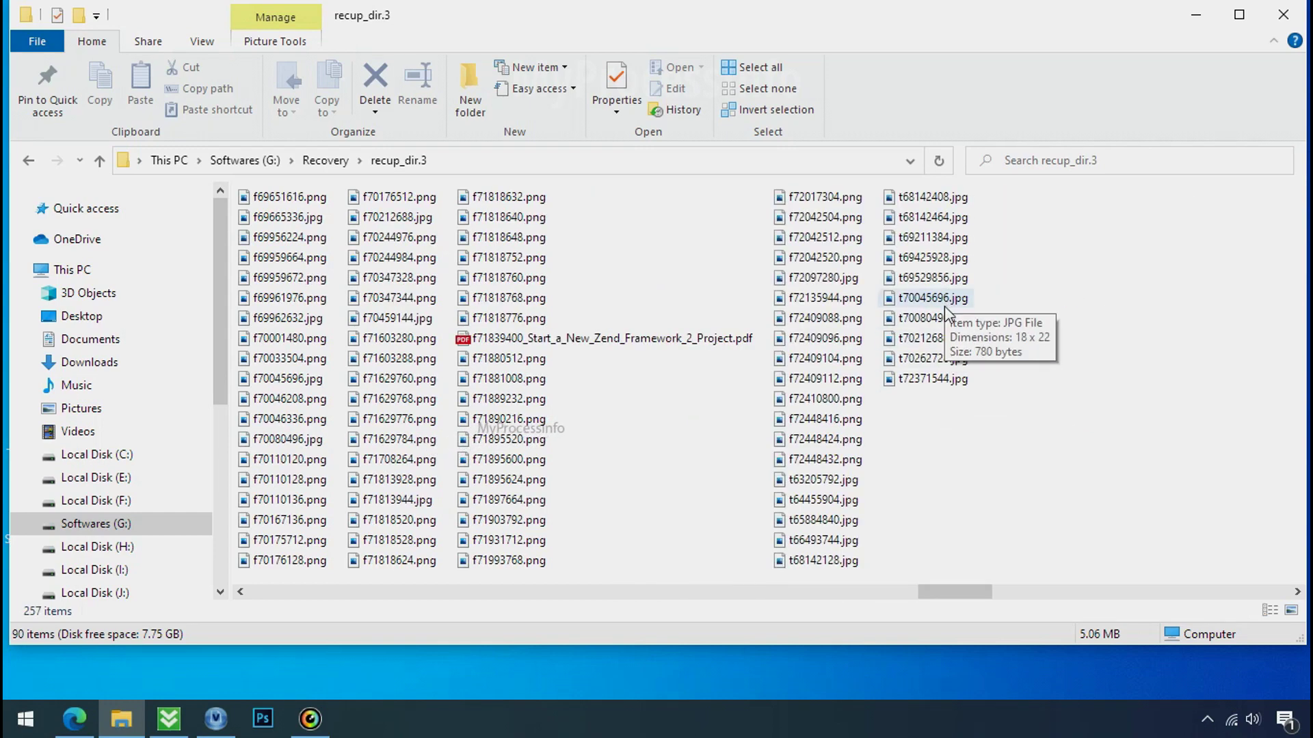
scroll(934, 444, "down", 3)
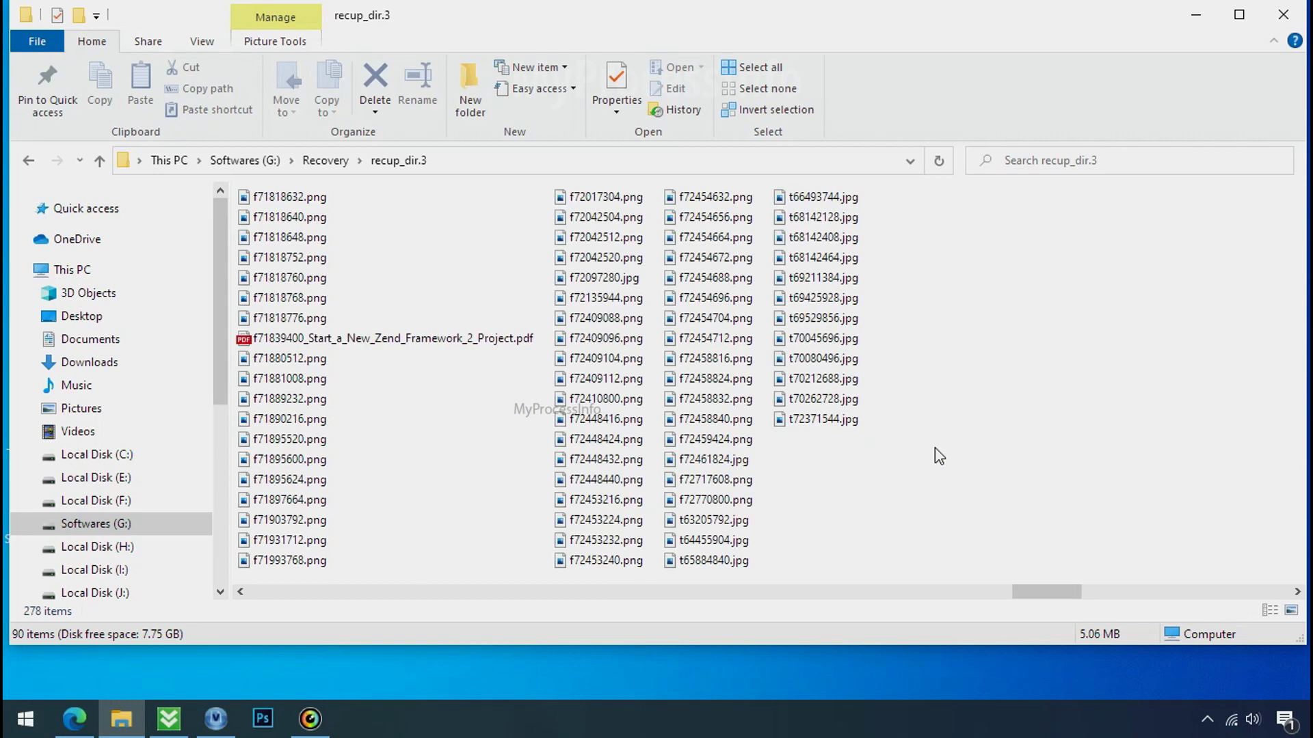